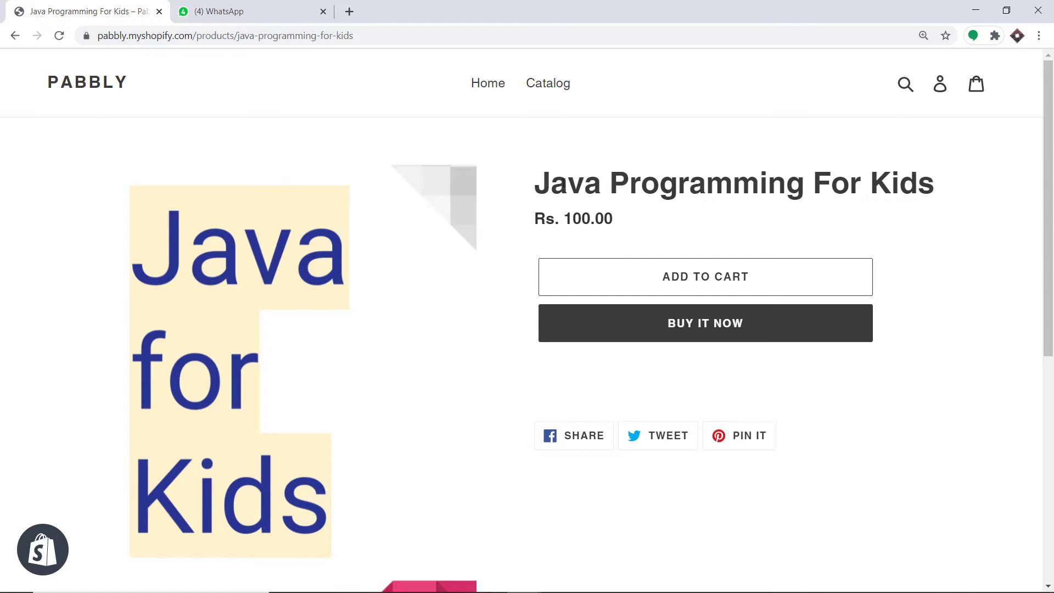
Buy Java Programming For Kids immediately from its store page with Buy It Now
left_click(738, 328)
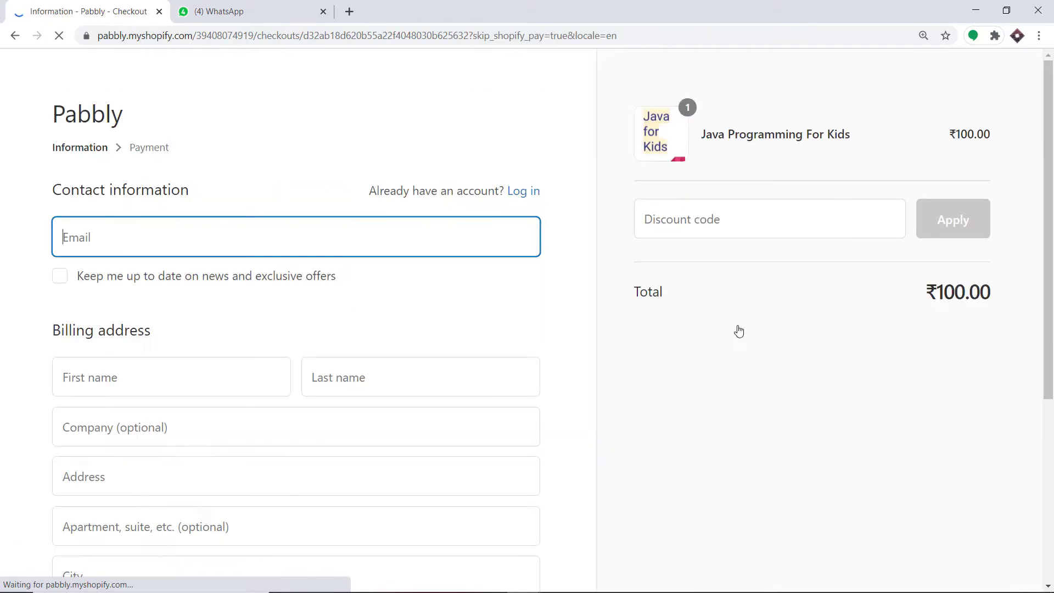
Autofill the checkout email from saved details and check the name and address fields
left_click(110, 238)
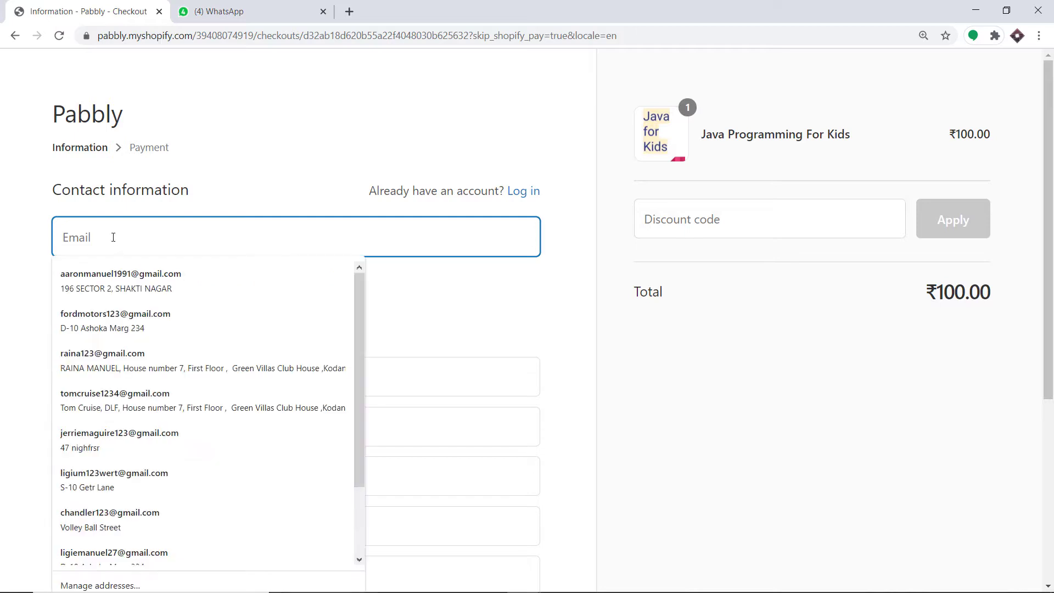
left_click(119, 273)
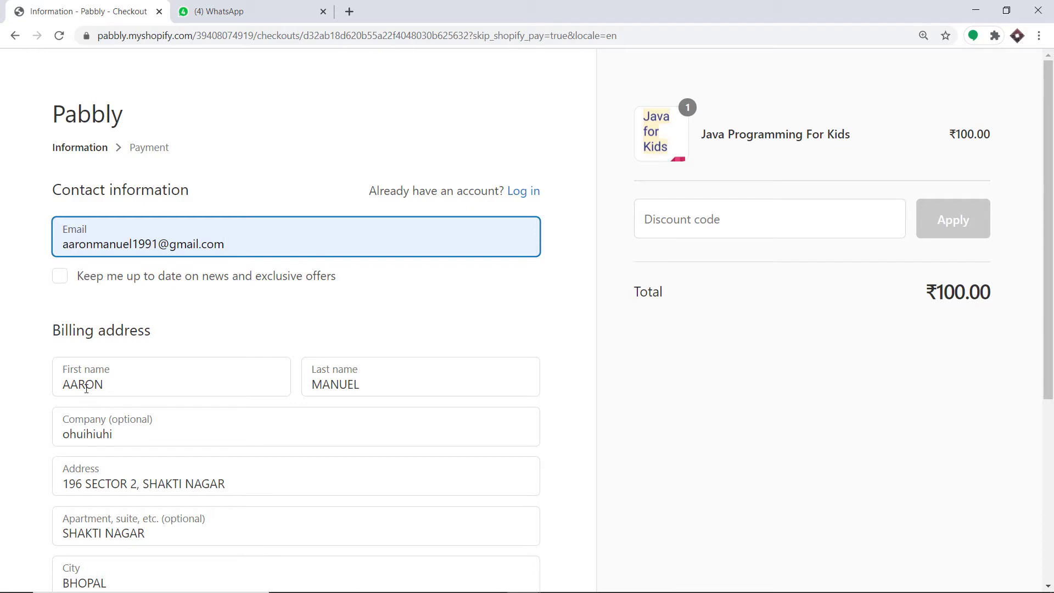
left_click(106, 376)
left_click(341, 379)
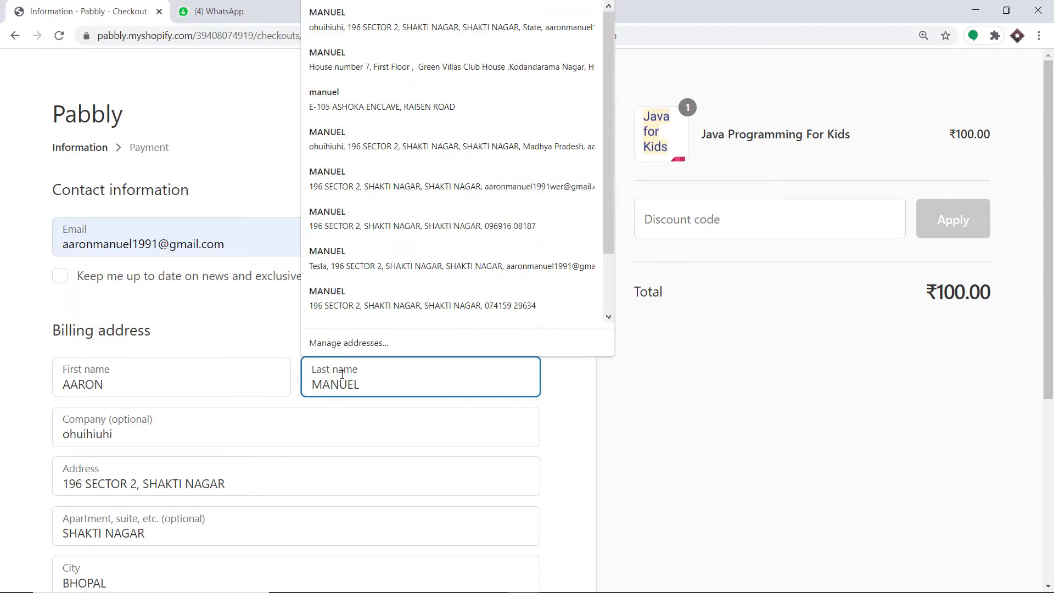
scroll(144, 417, "down", 2)
left_click(148, 399)
scroll(164, 399, "down", 1)
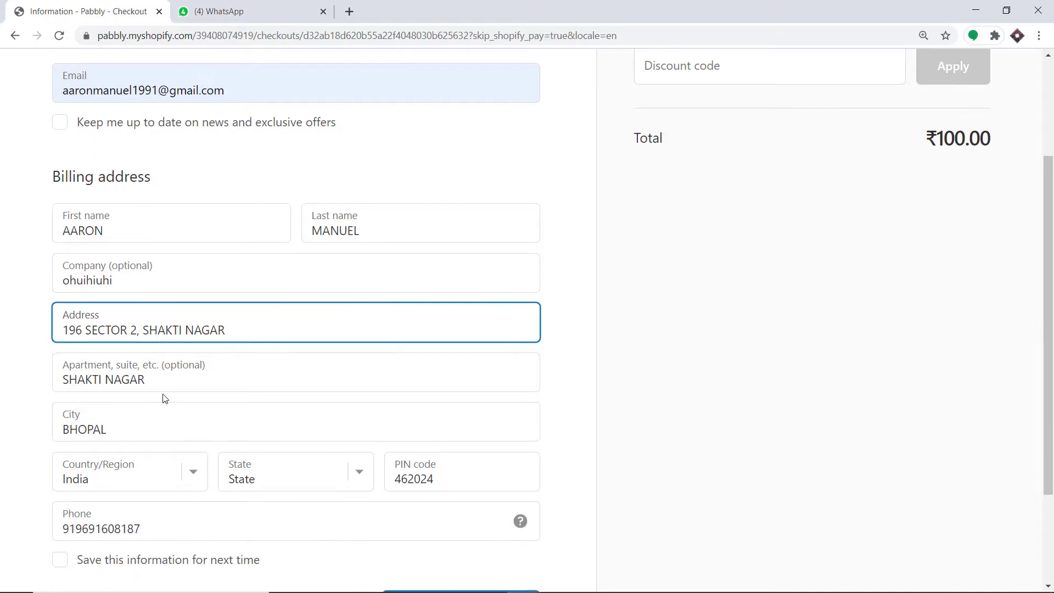
left_click(158, 384)
Check the autofilled city and set the billing state to Madhya Pradesh
scroll(159, 383, "down", 2)
scroll(160, 382, "down", 1)
left_click(159, 294)
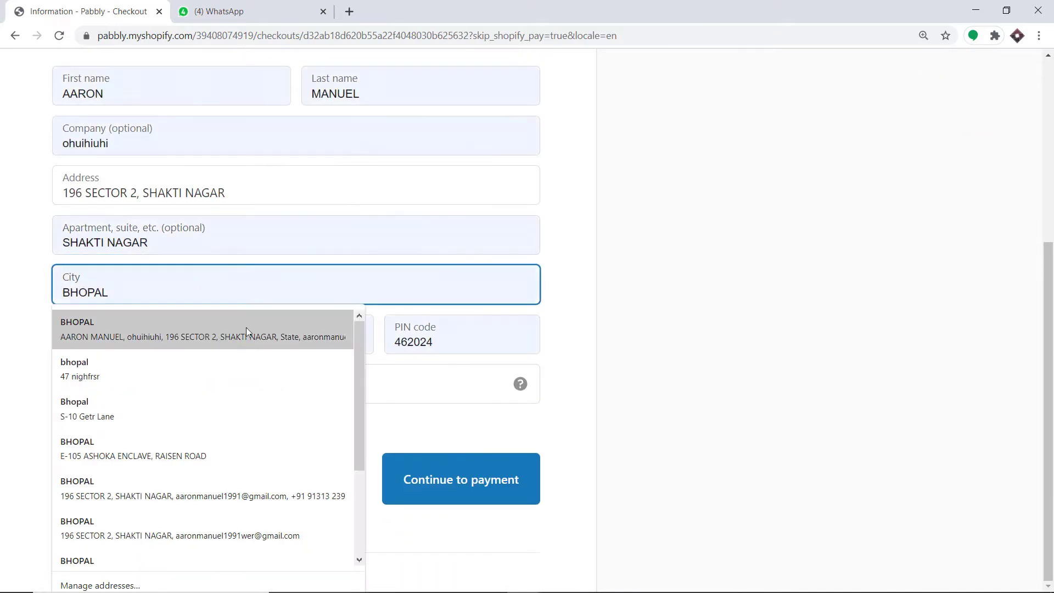
left_click(564, 265)
left_click(318, 340)
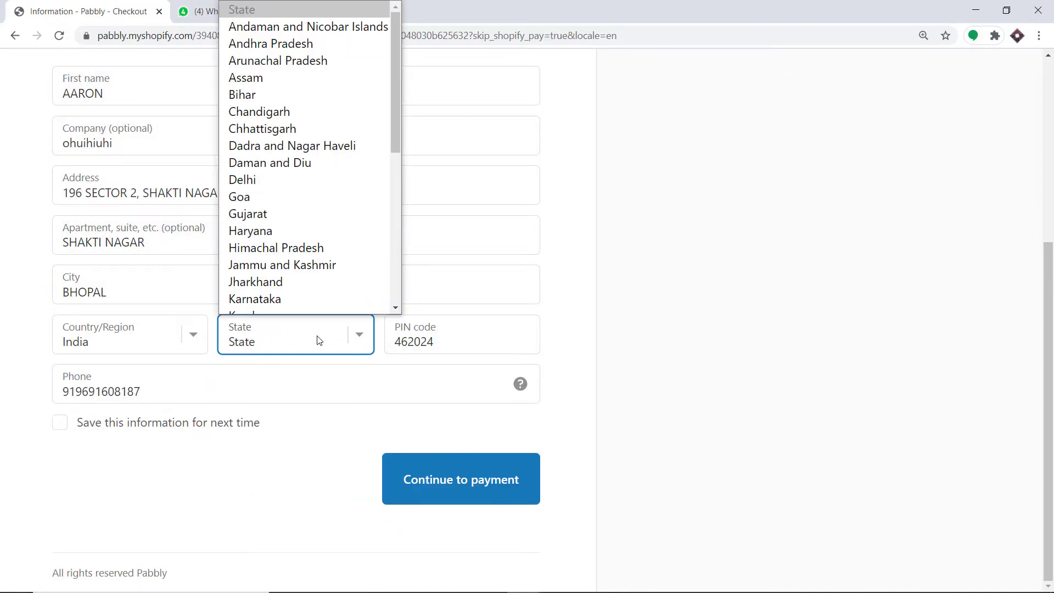
key("m")
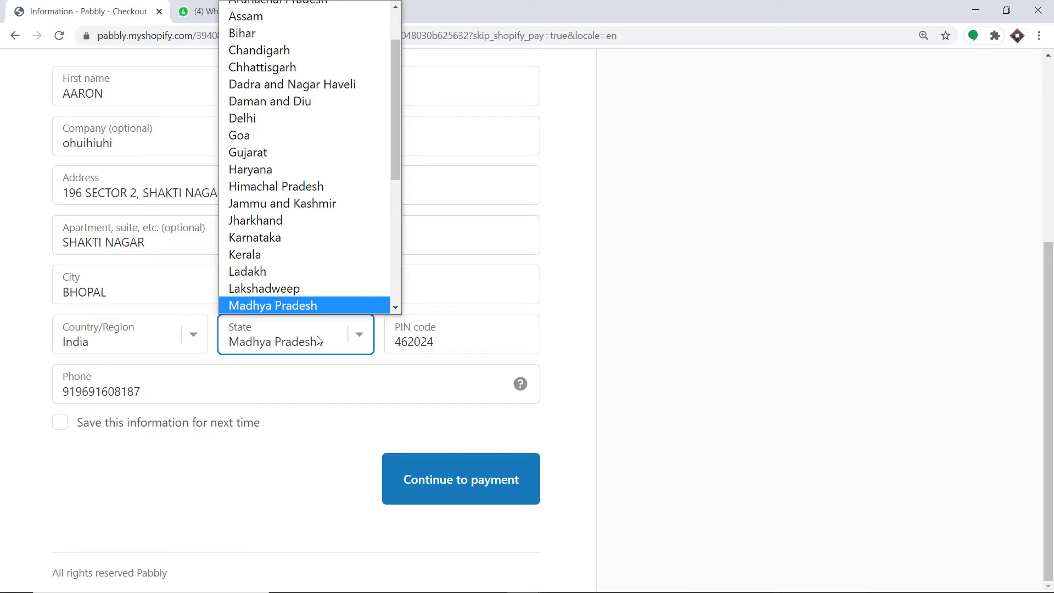
scroll(321, 304, "down", 2)
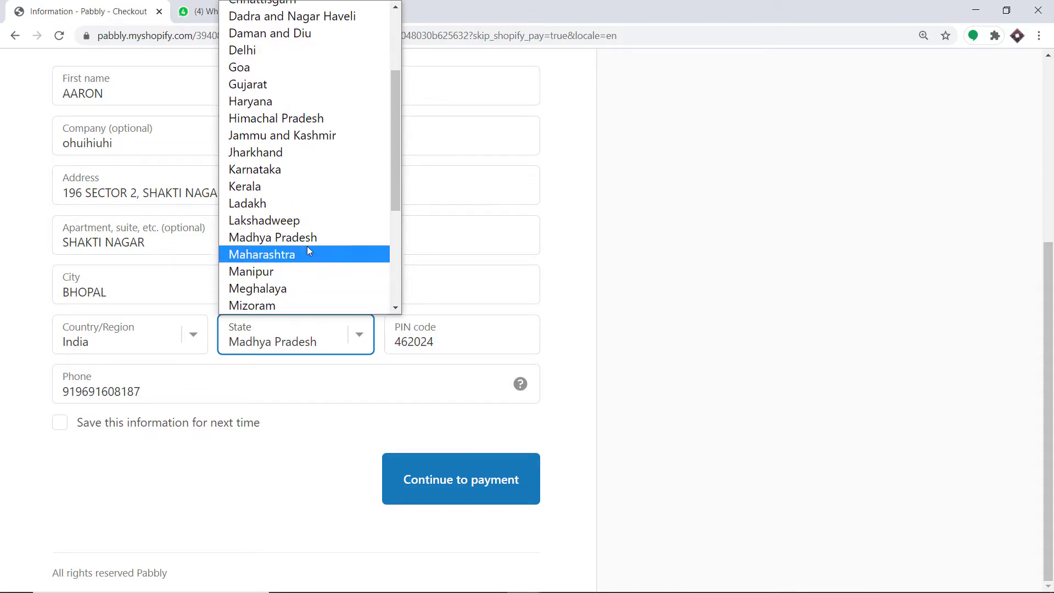
left_click(309, 237)
Check the PIN code and phone number, then continue to payment
left_click(439, 329)
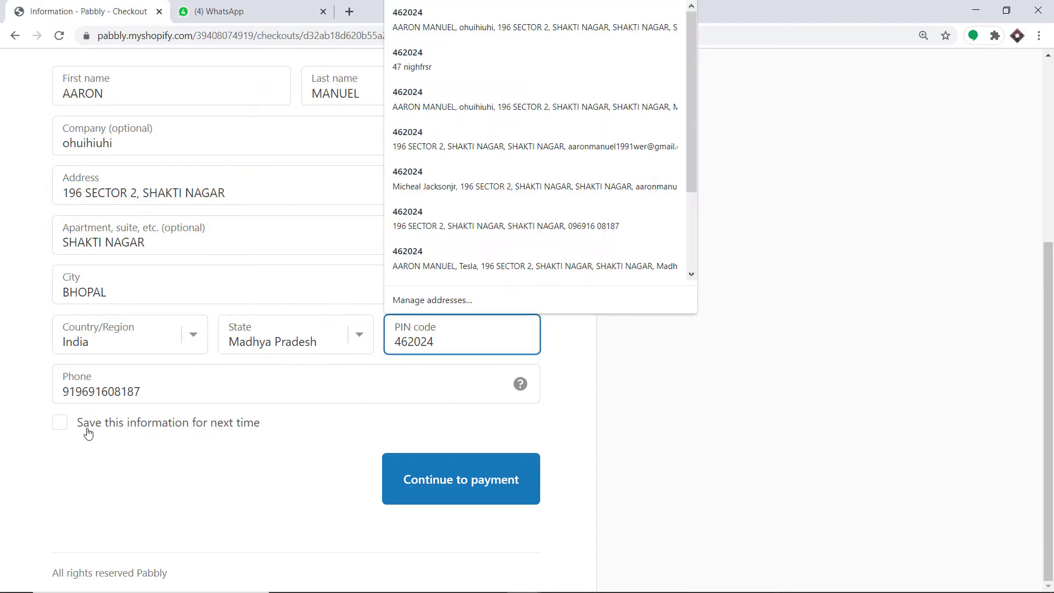
left_click(101, 390)
left_click(228, 372)
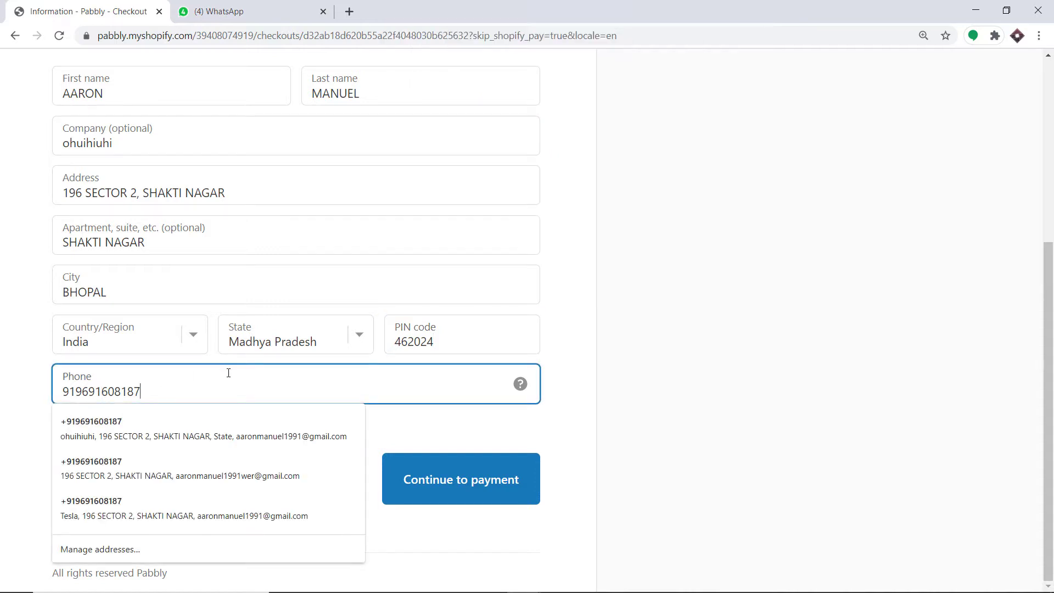
left_click(574, 350)
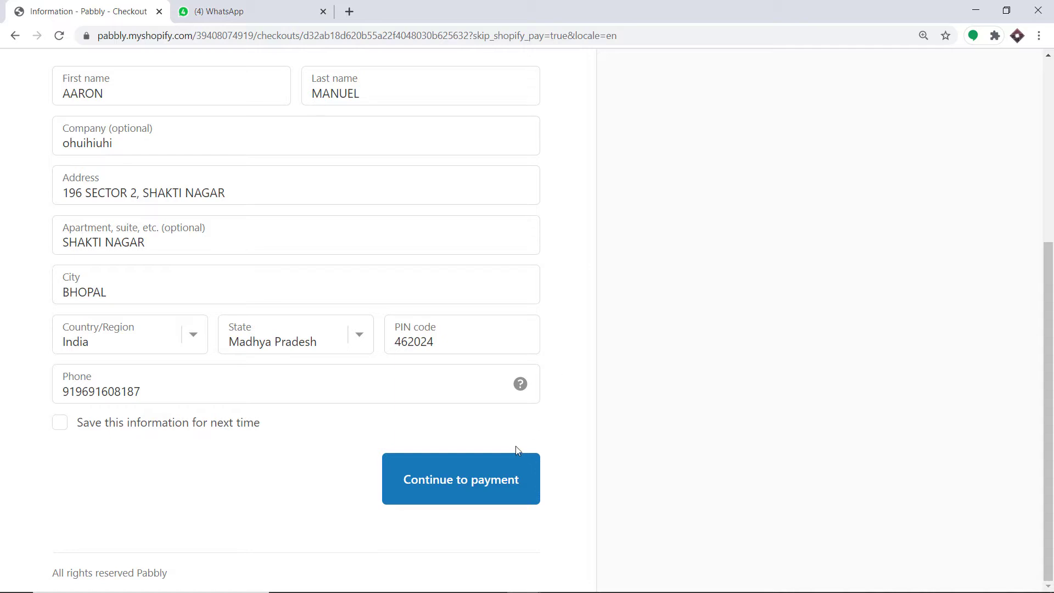
left_click(502, 467)
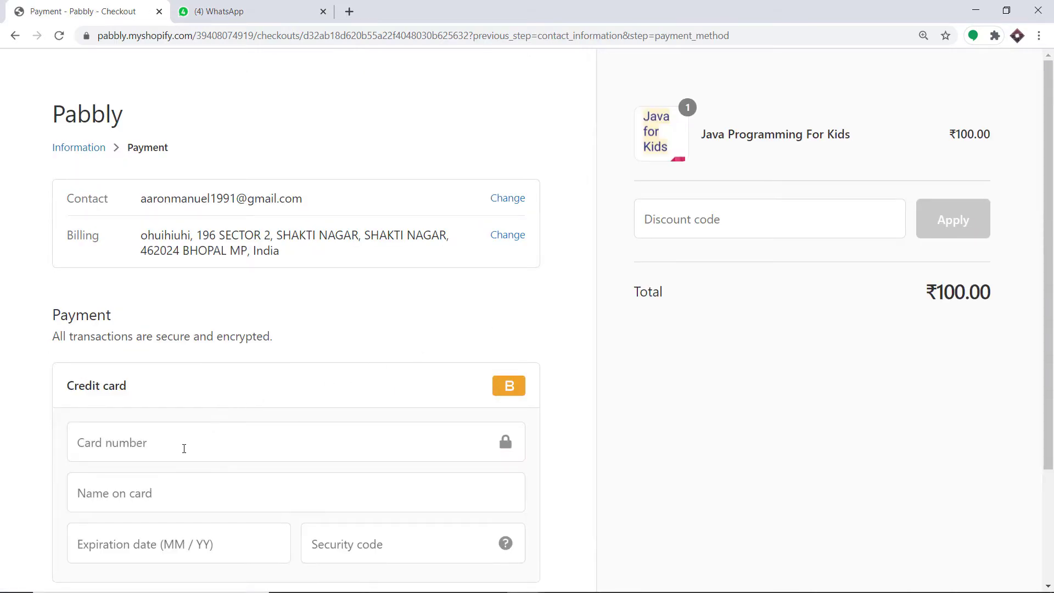
Fill the card details from a saved card and delete all but the last card digit
left_click(181, 448)
left_click(159, 482)
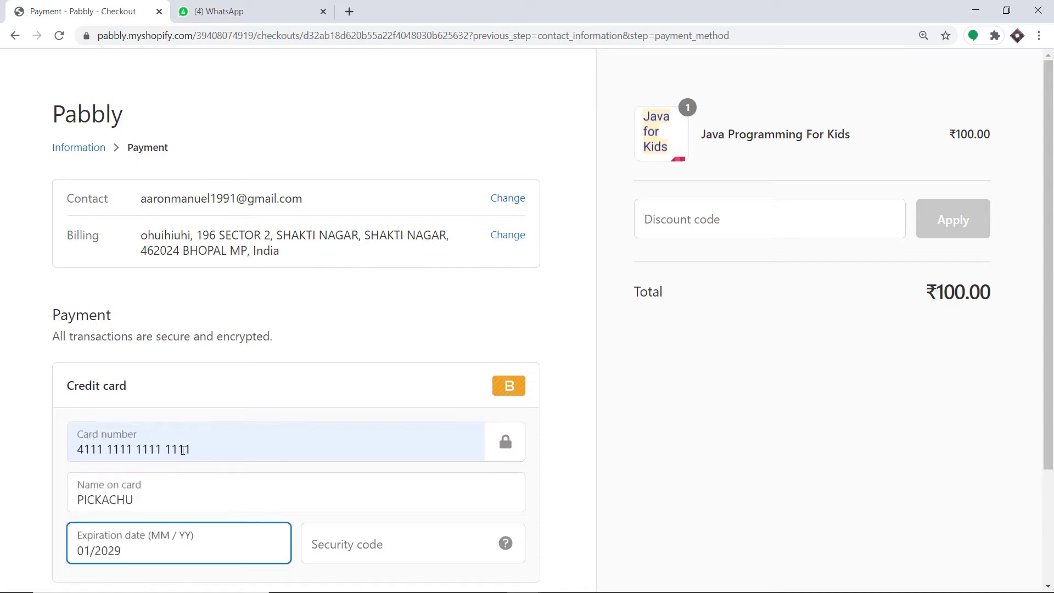
left_click_drag(185, 449, 4, 460)
key("BackSpace")
scroll(354, 357, "down", 3)
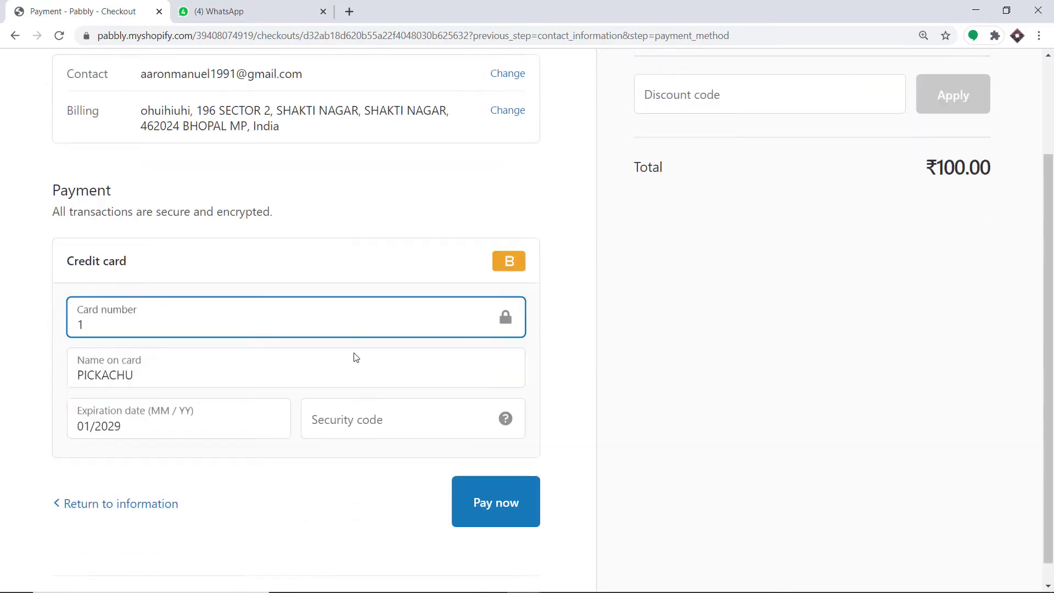
left_click(342, 408)
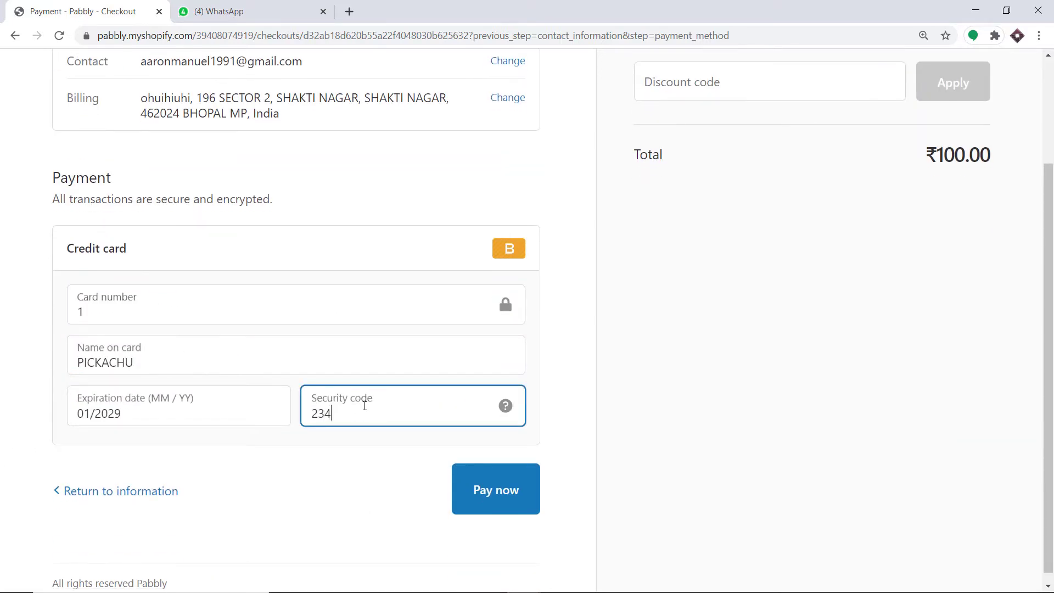
left_click(505, 487)
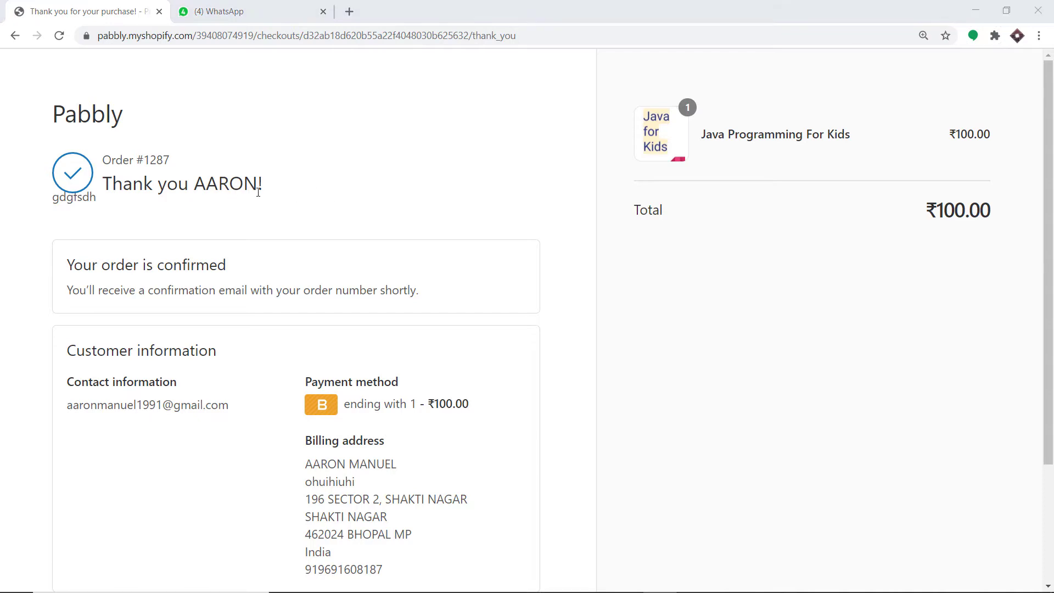
left_click(240, 13)
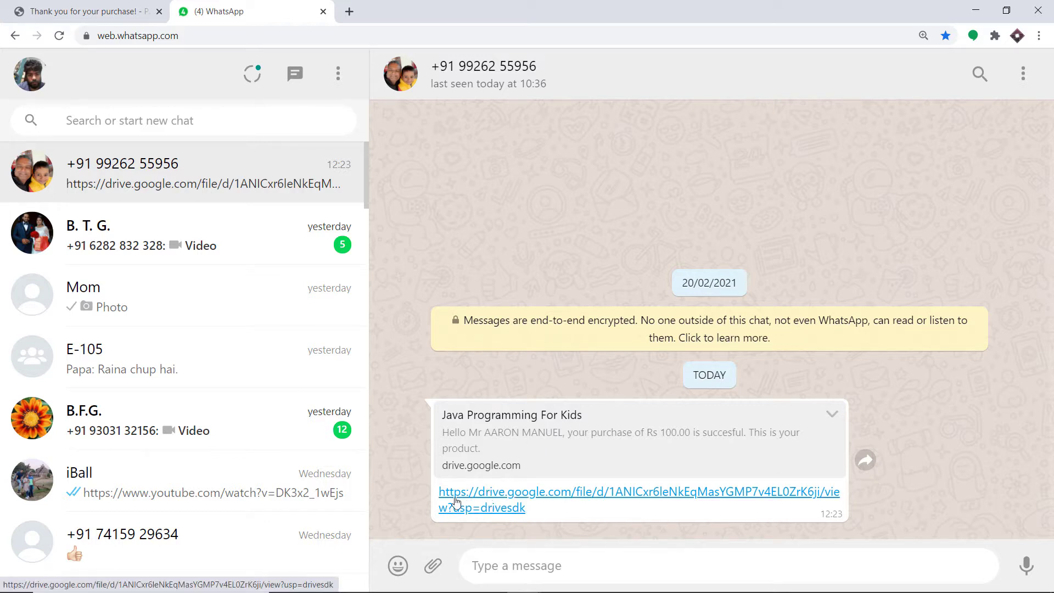
Open the drive.google.com link in the WhatsApp purchase message
left_click(563, 497)
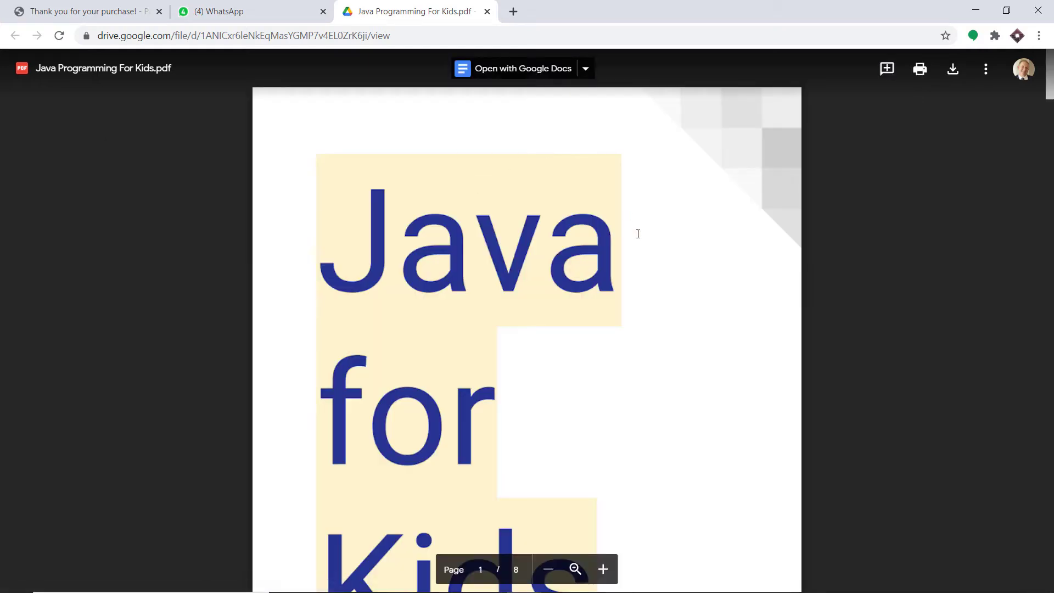
Scroll through the Java Programming For Kids.pdf preview, then open a blank browser tab
scroll(638, 236, "down", 3)
scroll(637, 237, "down", 3)
scroll(454, 238, "up", 6)
scroll(445, 287, "down", 2)
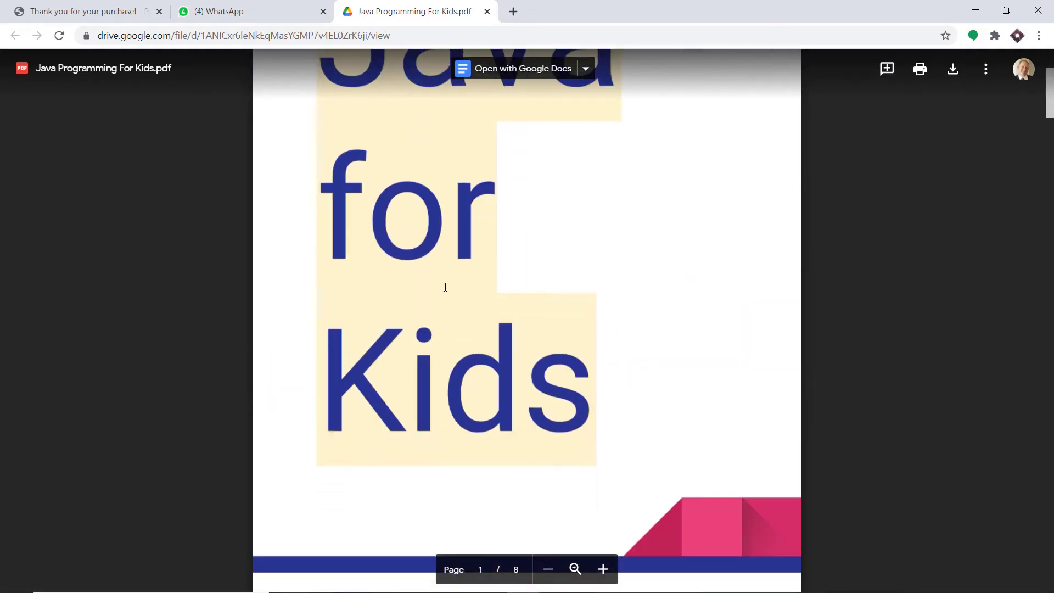
scroll(445, 287, "down", 20)
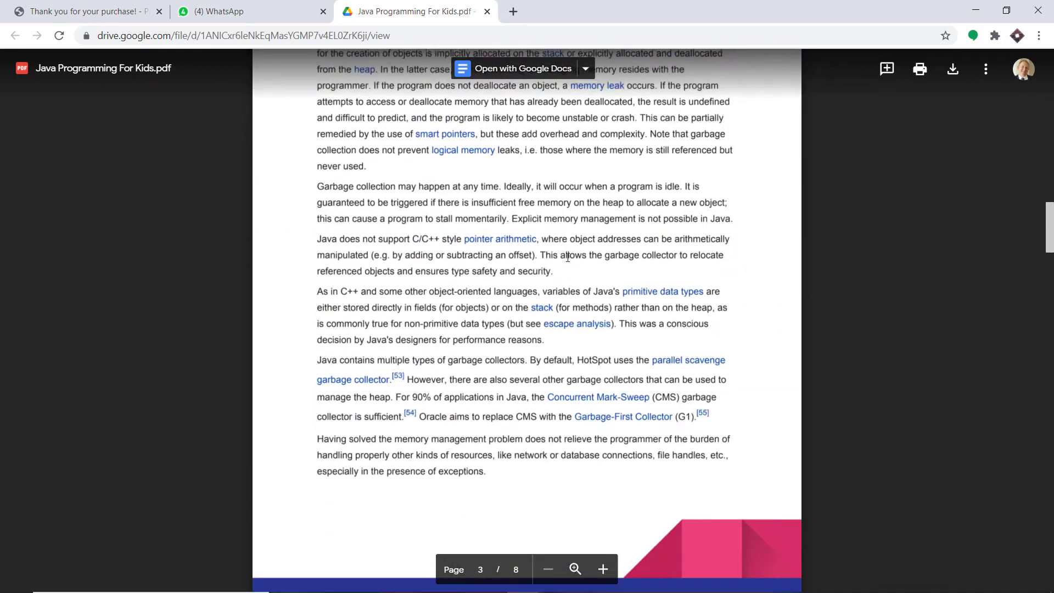
scroll(565, 258, "down", 20)
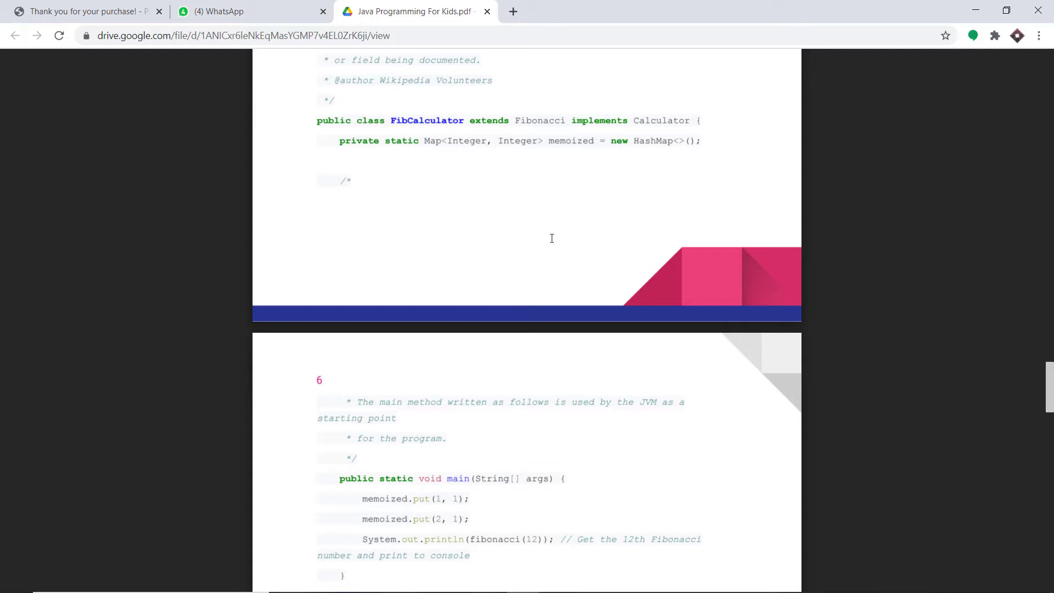
left_click(515, 11)
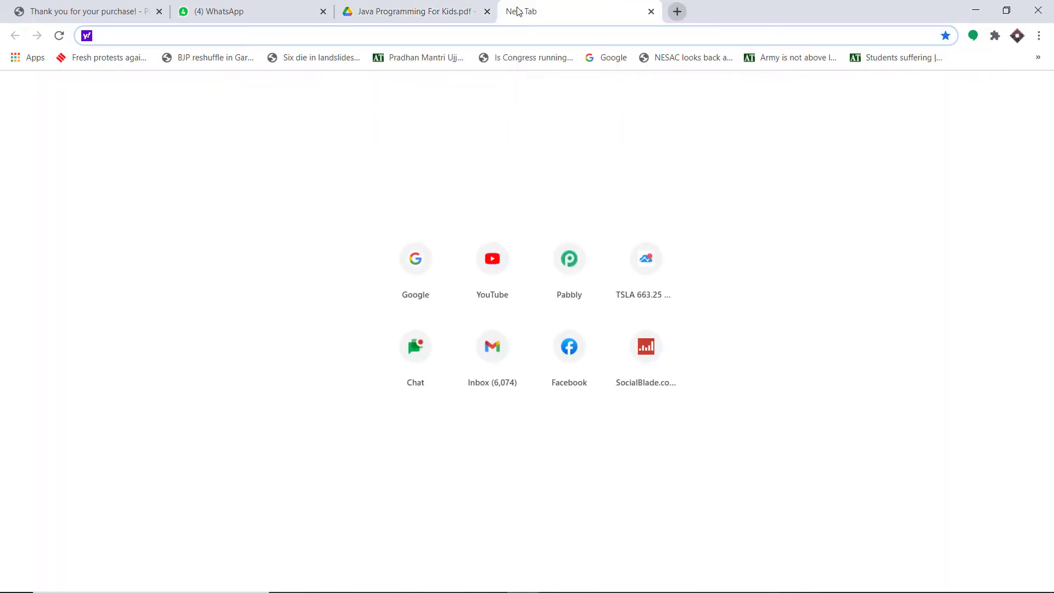
Go to pabbly.com, sign in, access Pabbly Connect and start a new workflow
type("pabbly.com")
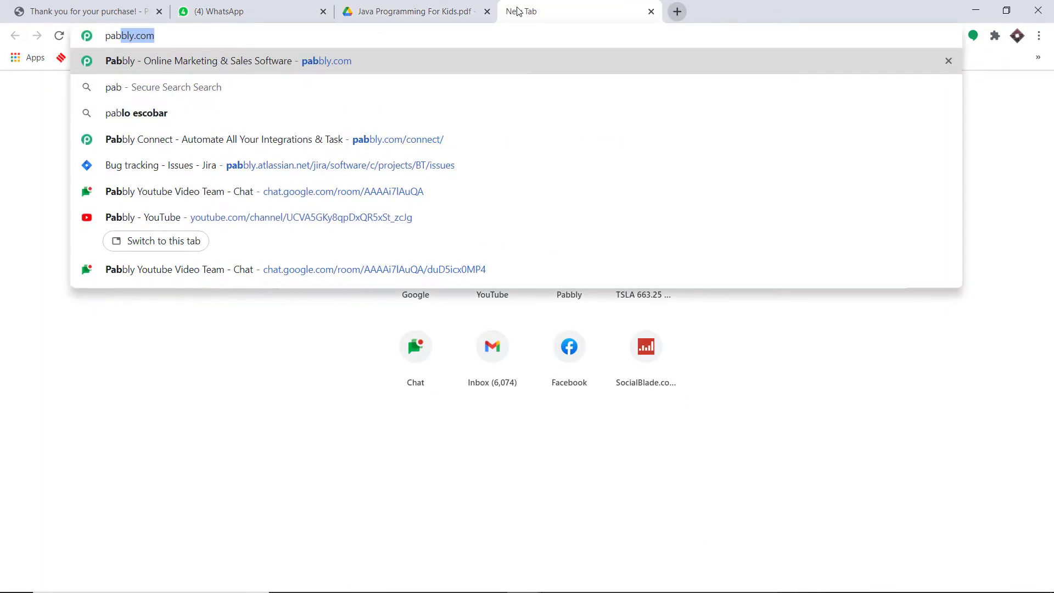
key("Return")
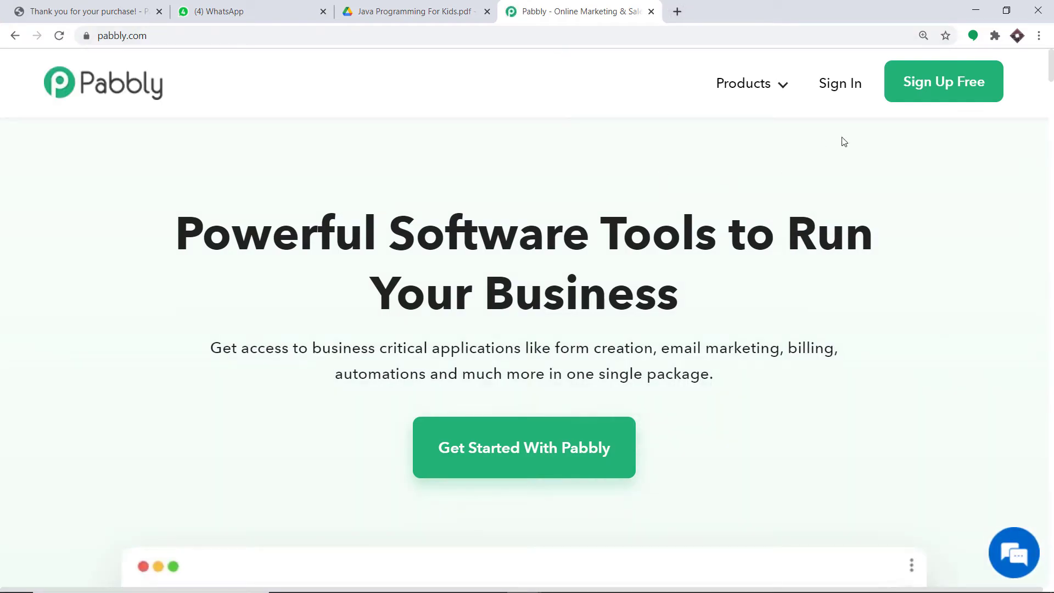
left_click(842, 91)
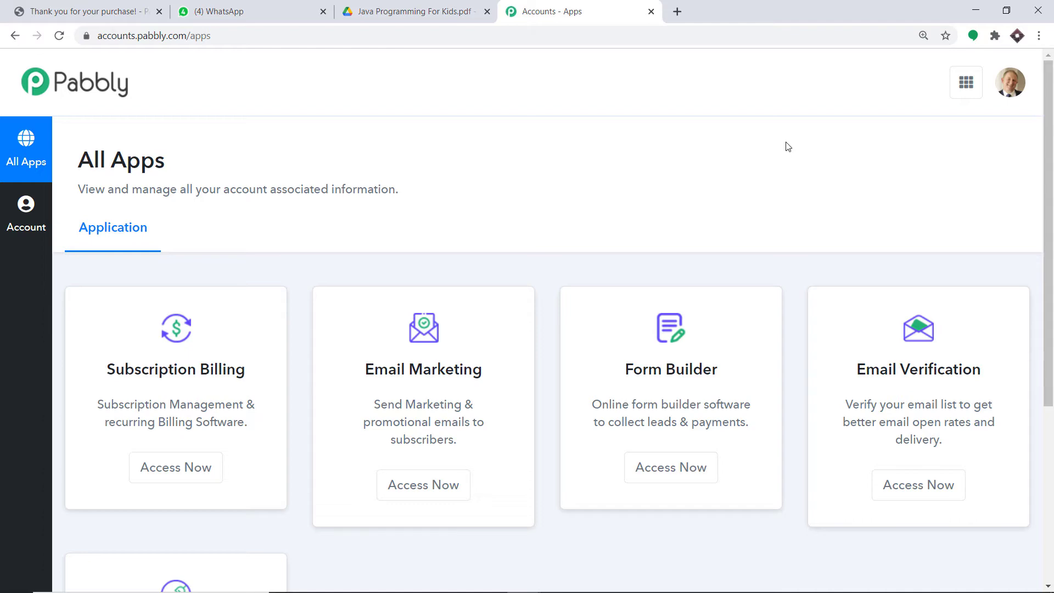
scroll(787, 146, "down", 5)
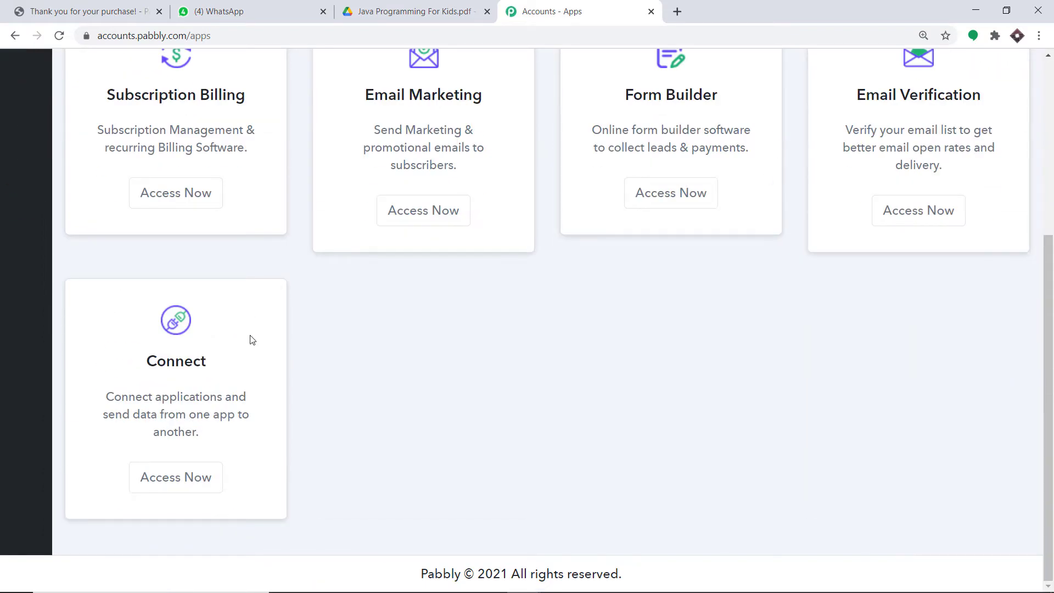
left_click(176, 477)
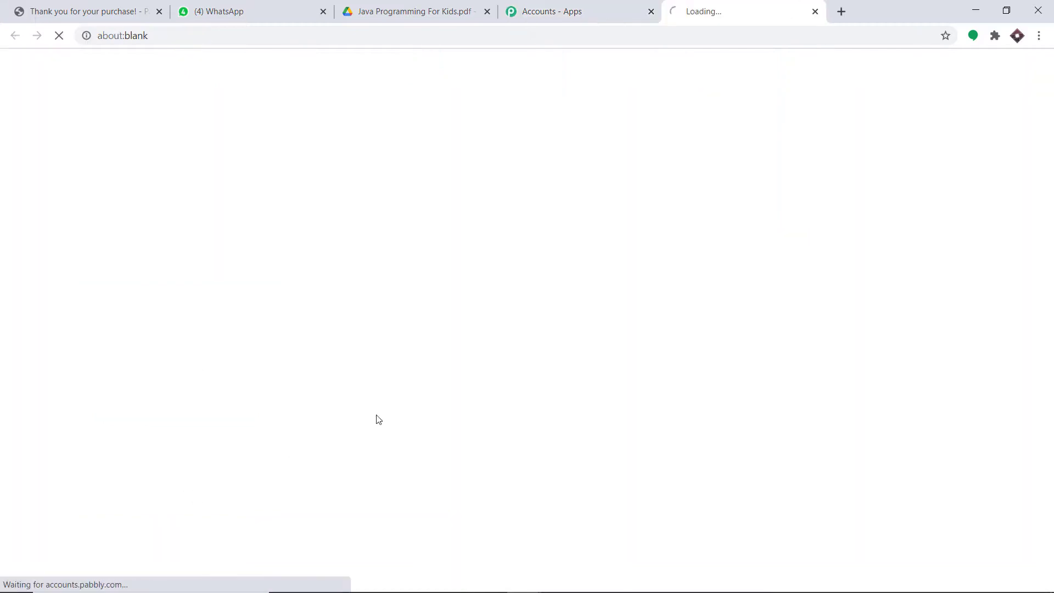
left_click(879, 98)
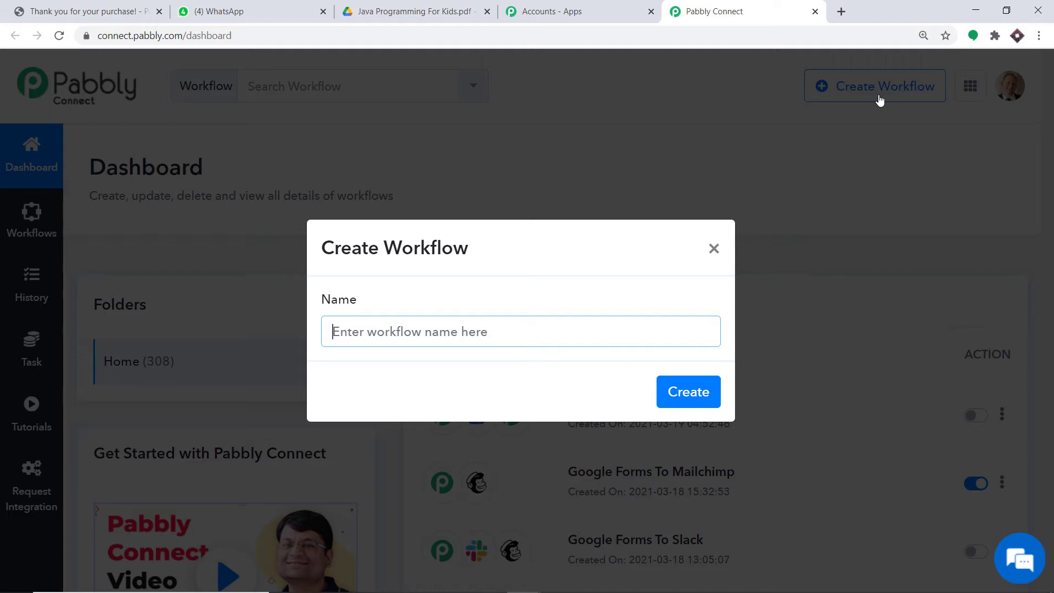
Create the workflow with the name 'Shopify To WhatsApp'
type("Shopif")
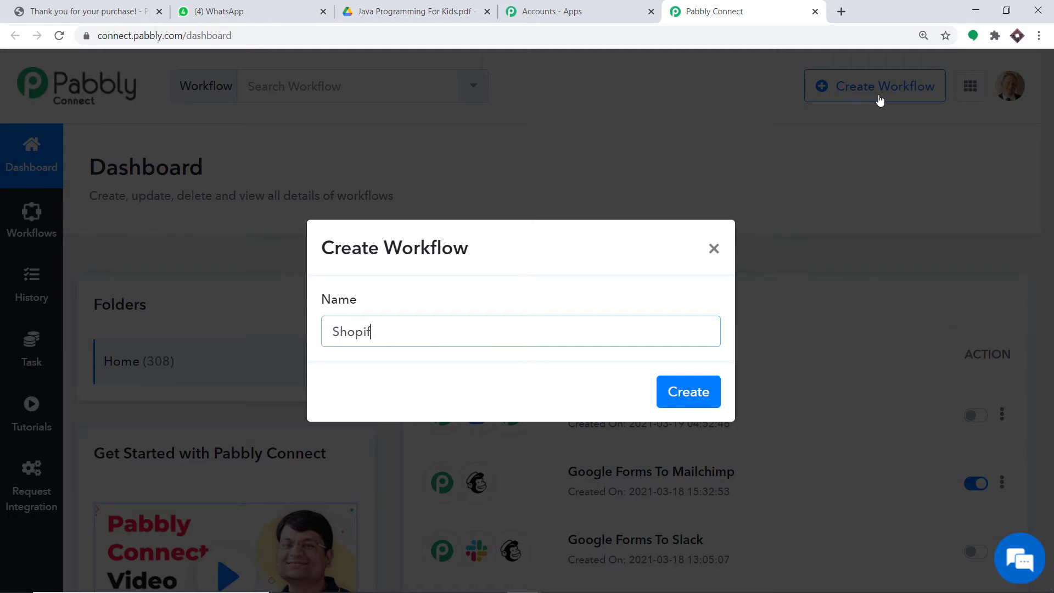
type("y To WhatsApp")
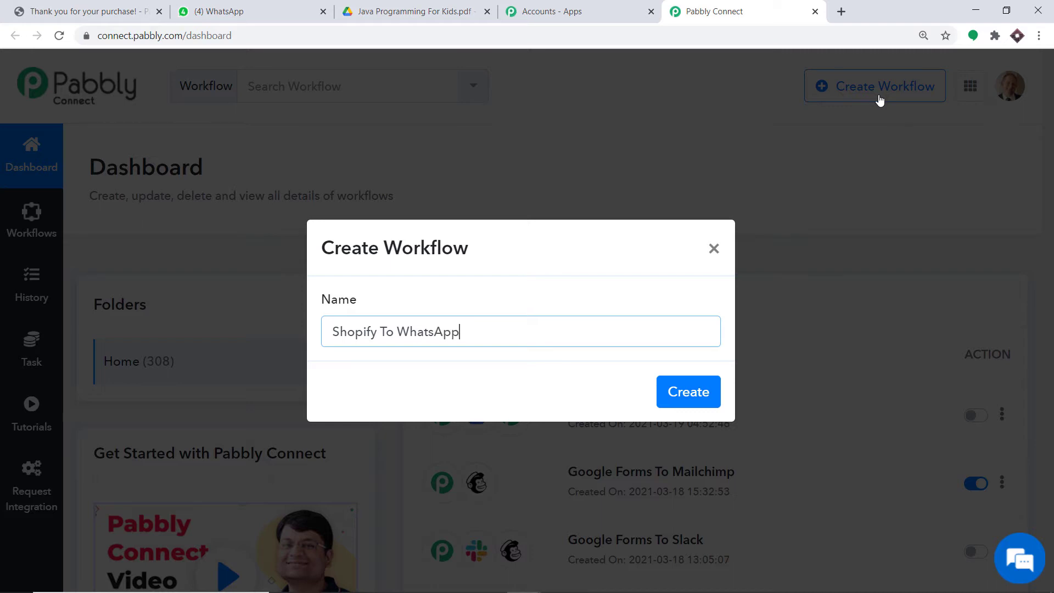
left_click(689, 394)
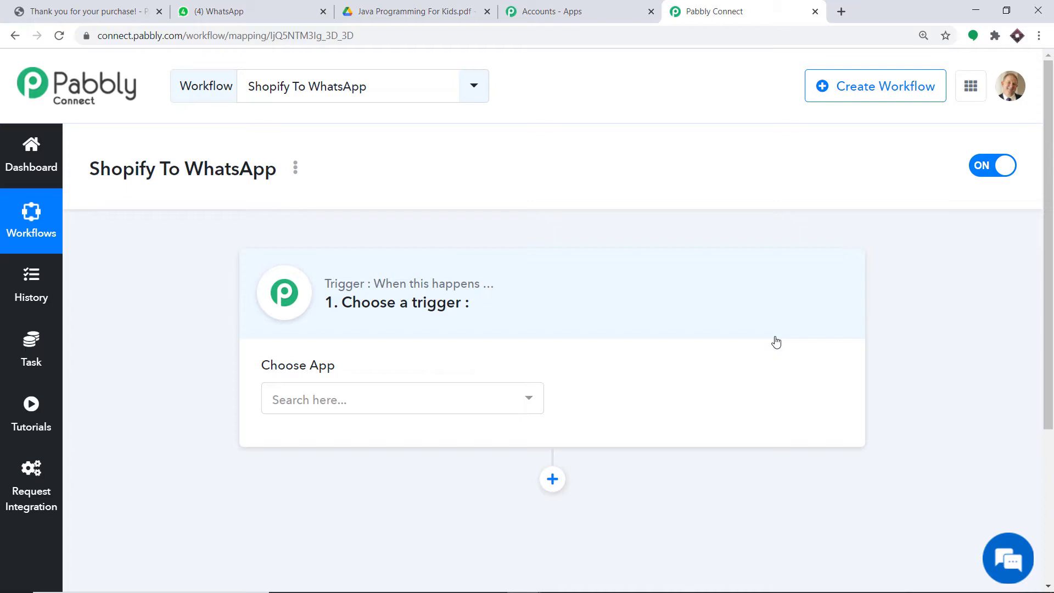
Set Shopify as the trigger app with New Order as the trigger event
left_click(322, 391)
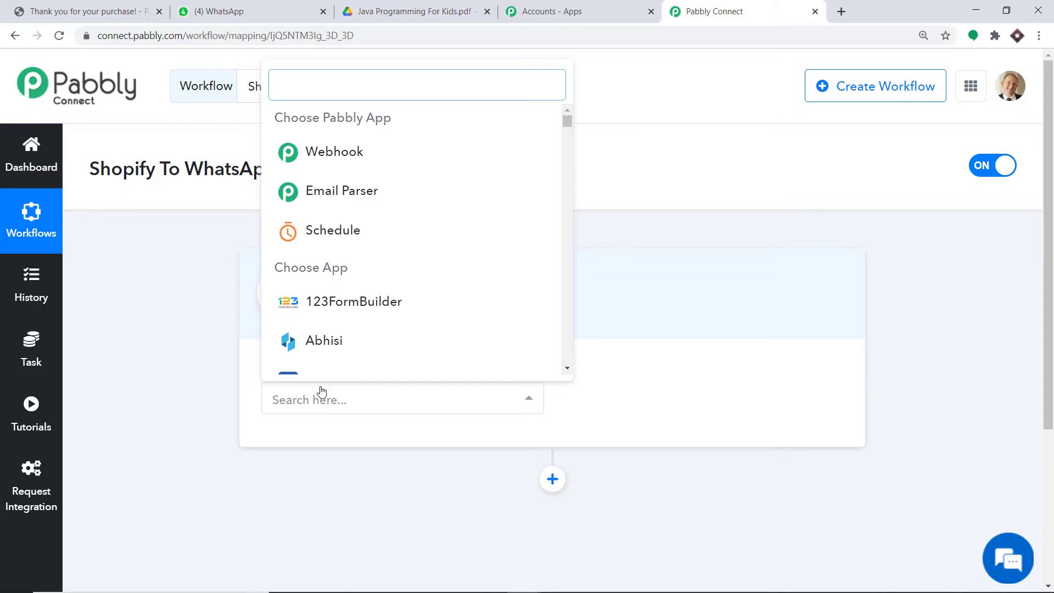
type("shopif")
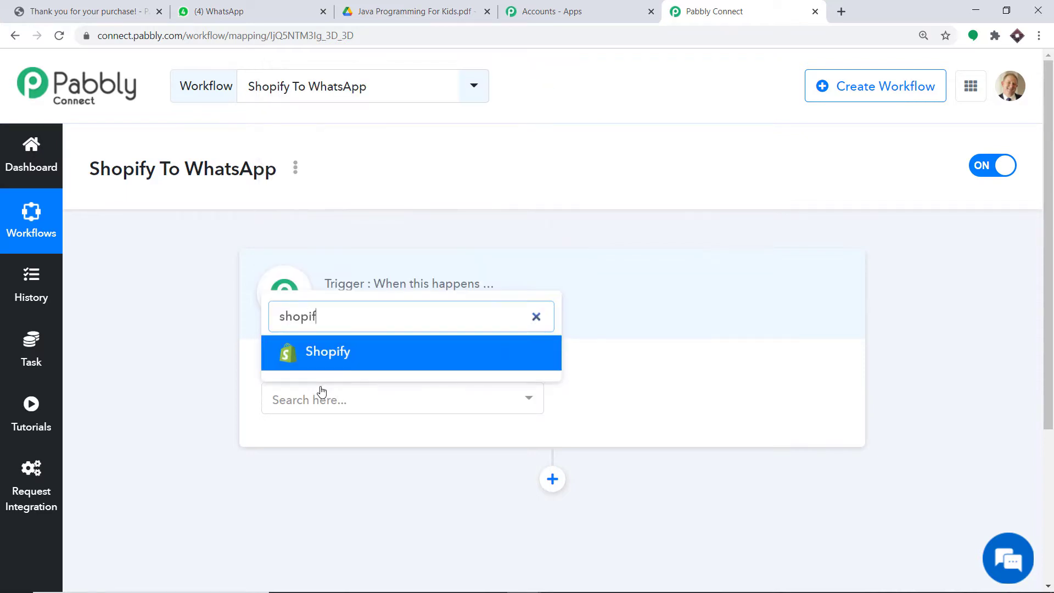
left_click(340, 360)
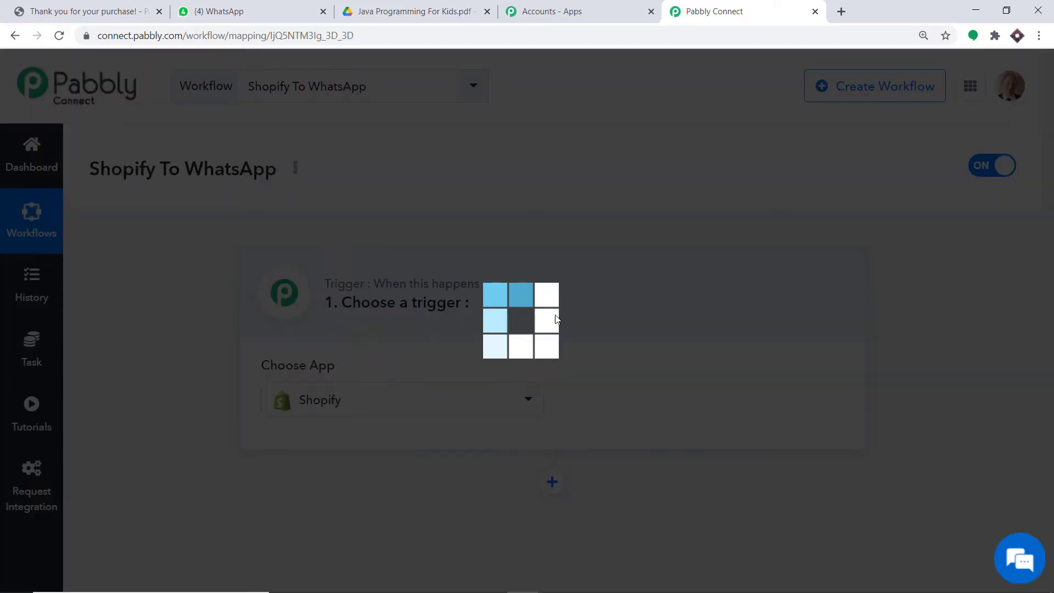
left_click(663, 405)
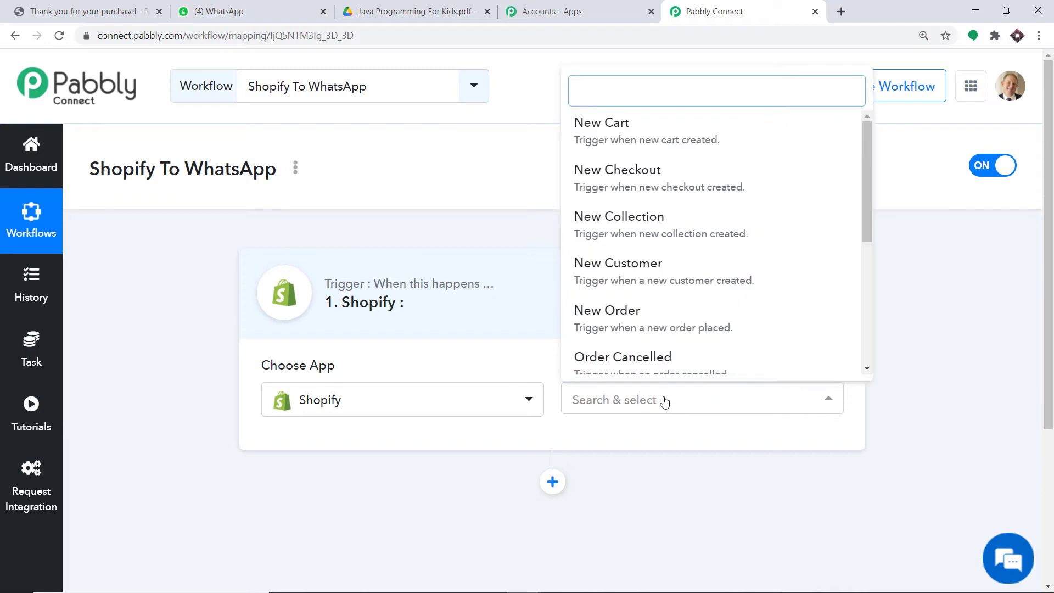
scroll(686, 324, "down", 1)
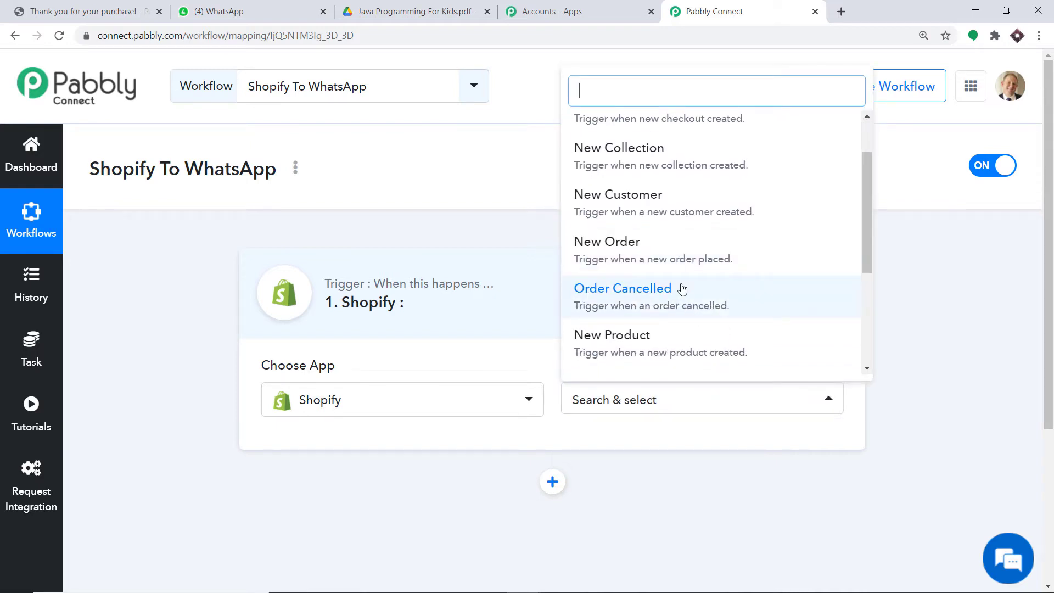
left_click(673, 251)
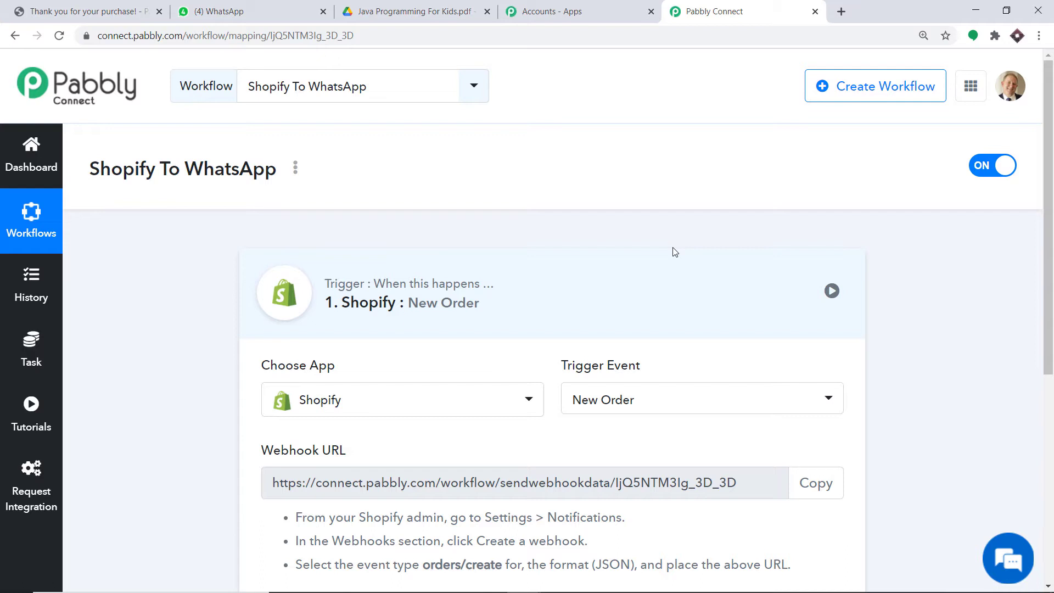
Look through the Shopify trigger event list again, then close it to show the webhook URL
scroll(681, 269, "down", 2)
left_click(682, 274)
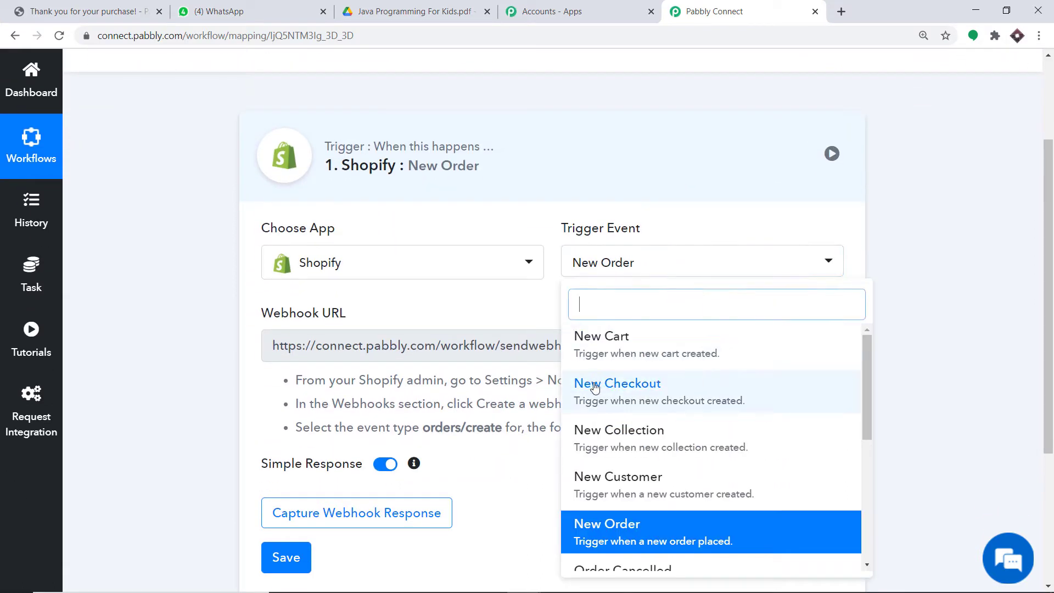
scroll(705, 392, "down", 2)
scroll(747, 408, "down", 4)
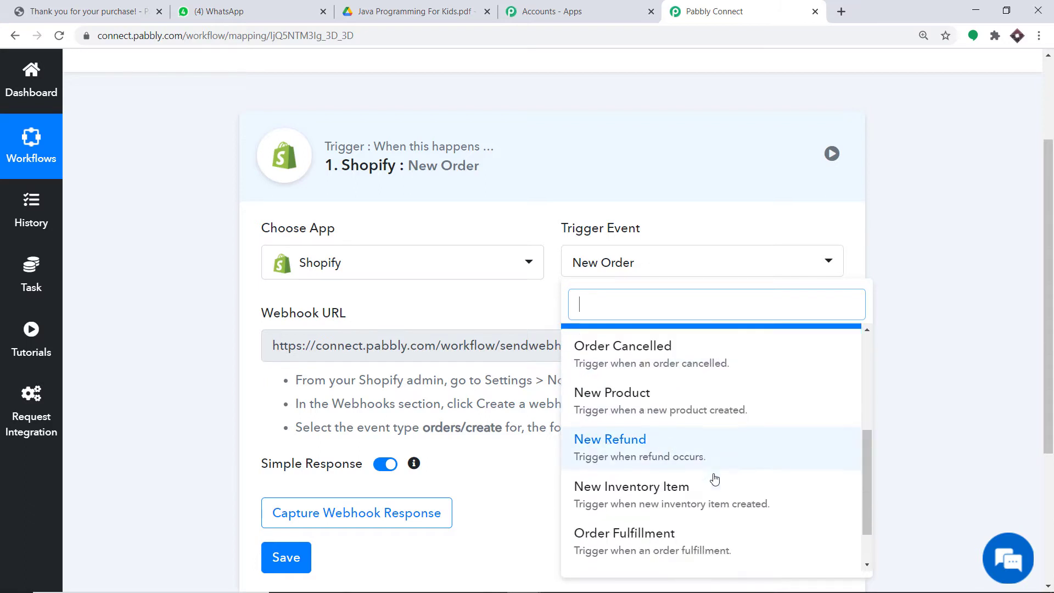
scroll(757, 430, "up", 5)
scroll(703, 376, "up", 1)
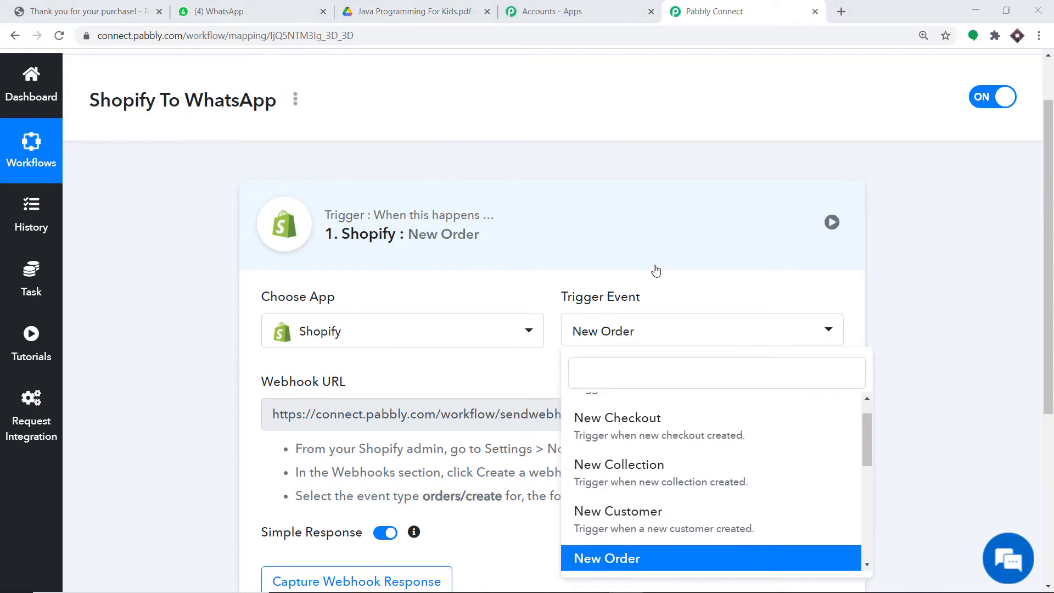
left_click(524, 363)
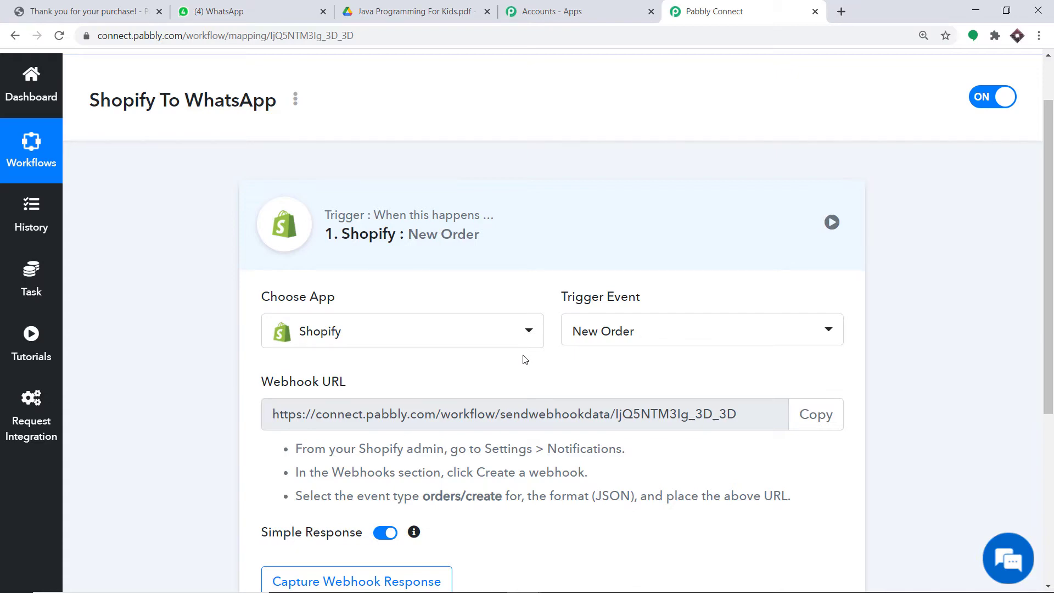
left_click(841, 11)
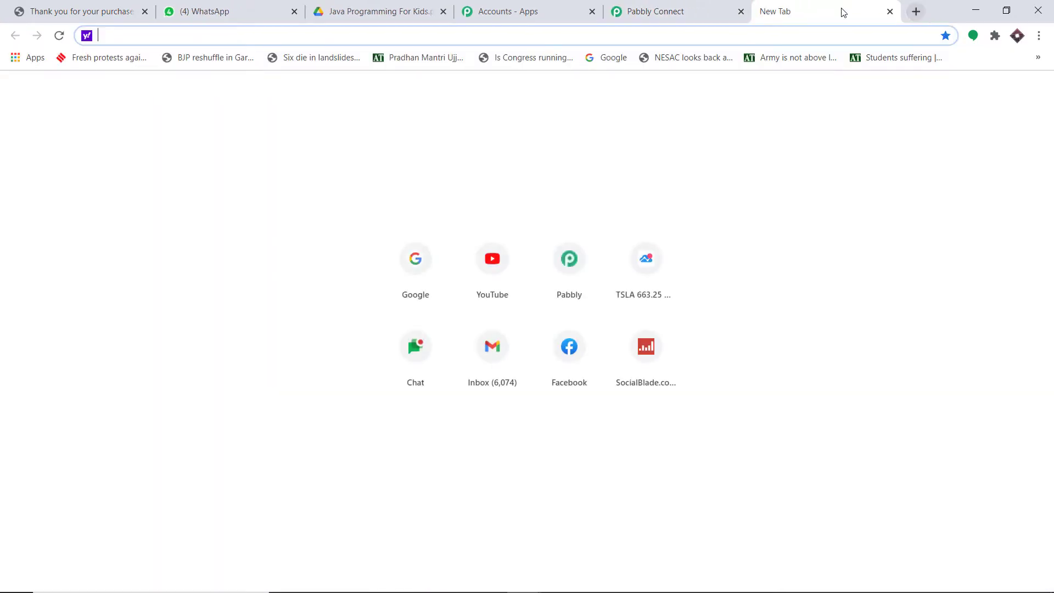
Log into the Pabbly store's Shopify admin and go to Settings
type("shopify.com/login?redirect=/settings/account")
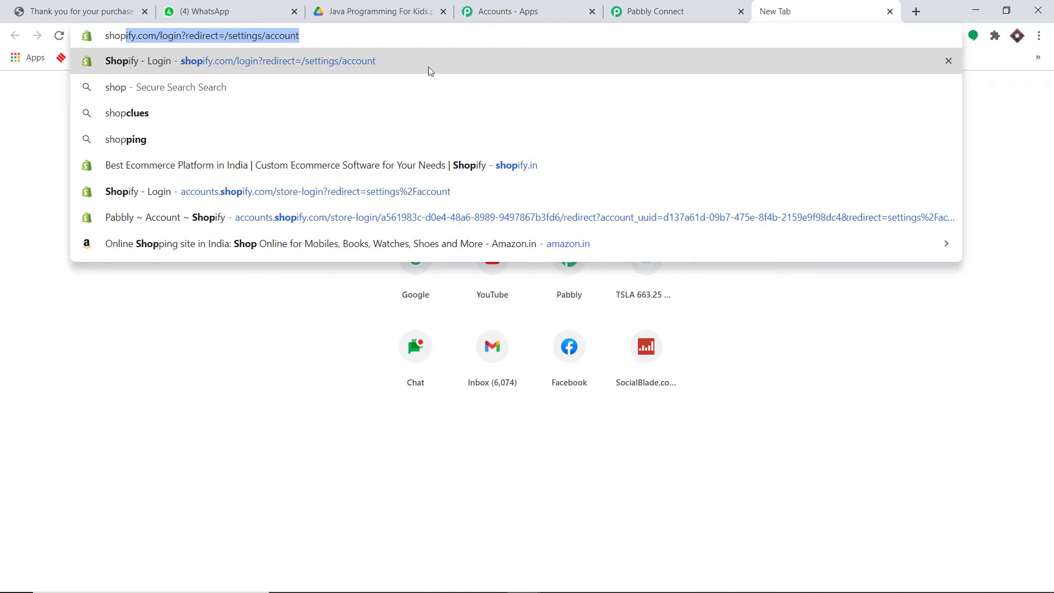
left_click(263, 198)
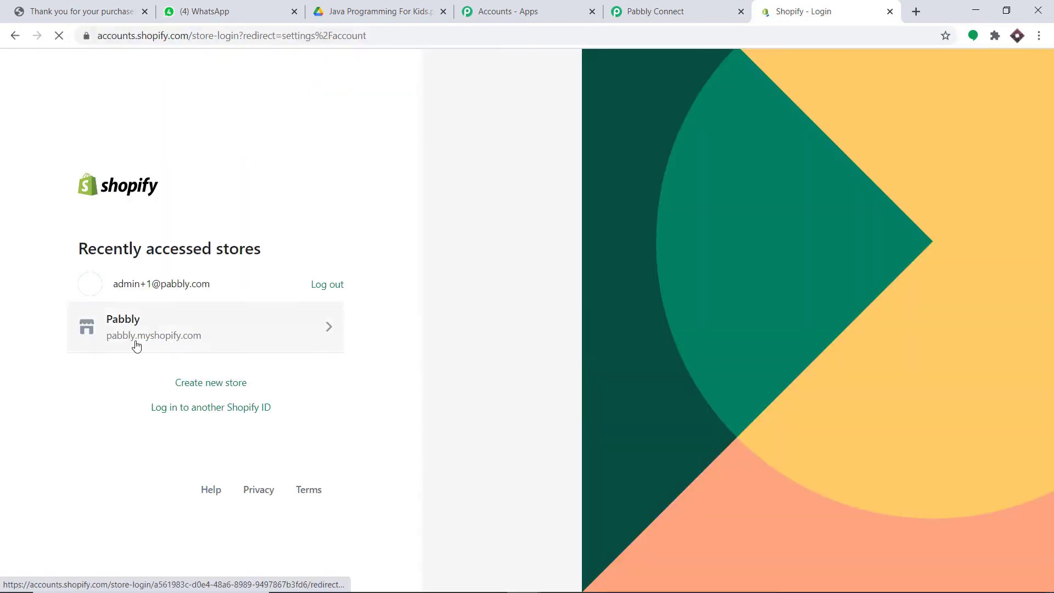
left_click(137, 337)
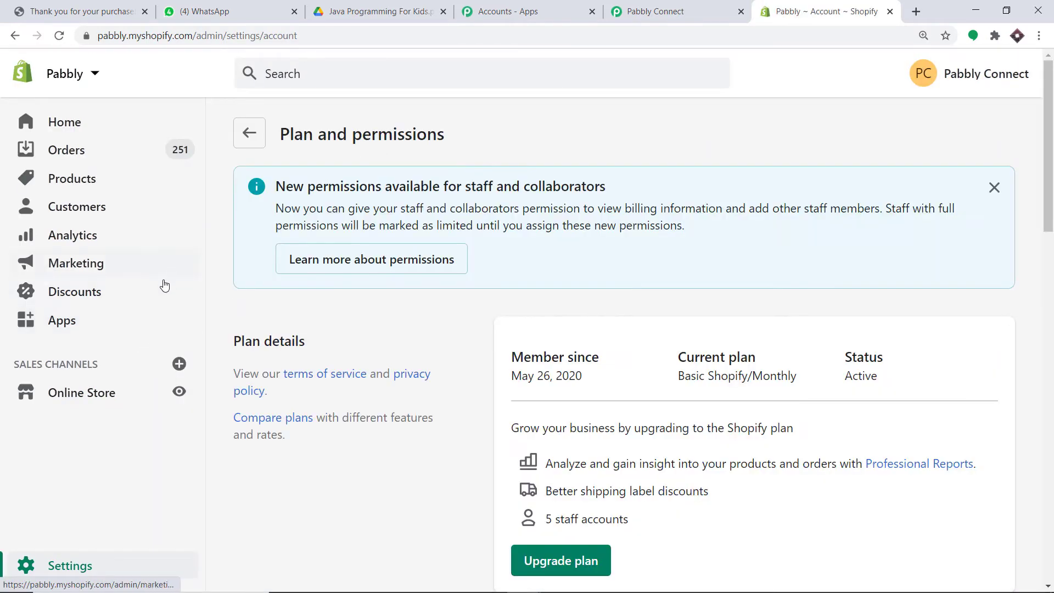
left_click(74, 568)
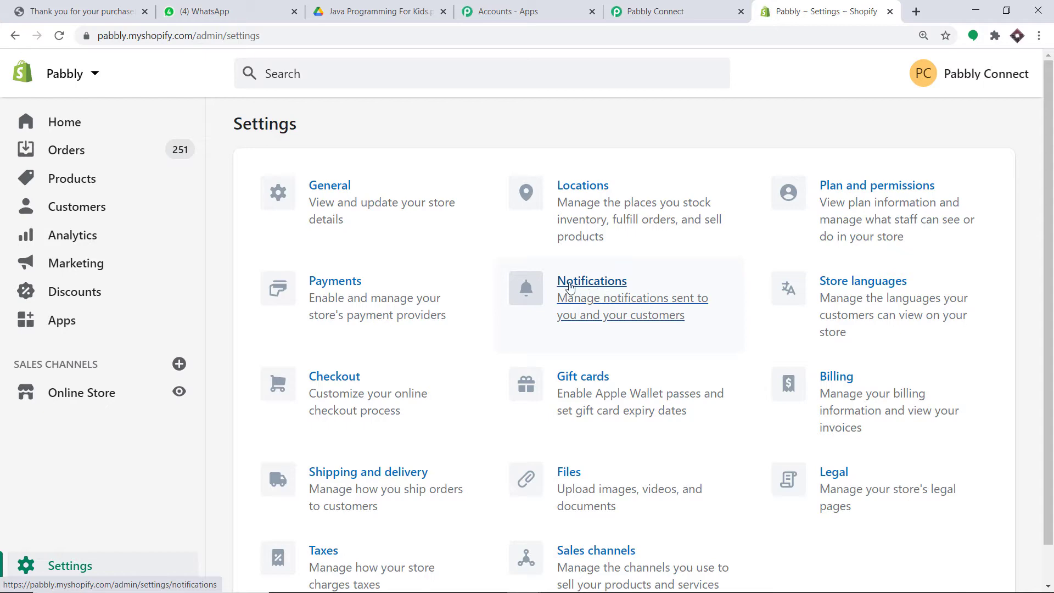
Open Notifications, scroll down to Webhooks and choose Create webhook
left_click(608, 288)
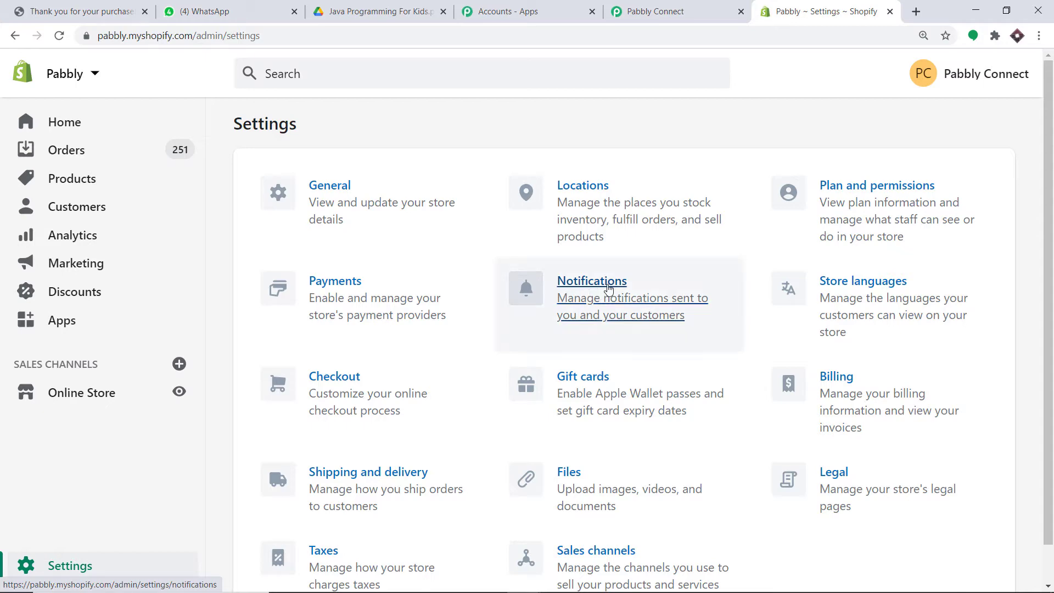
scroll(485, 180, "down", 15)
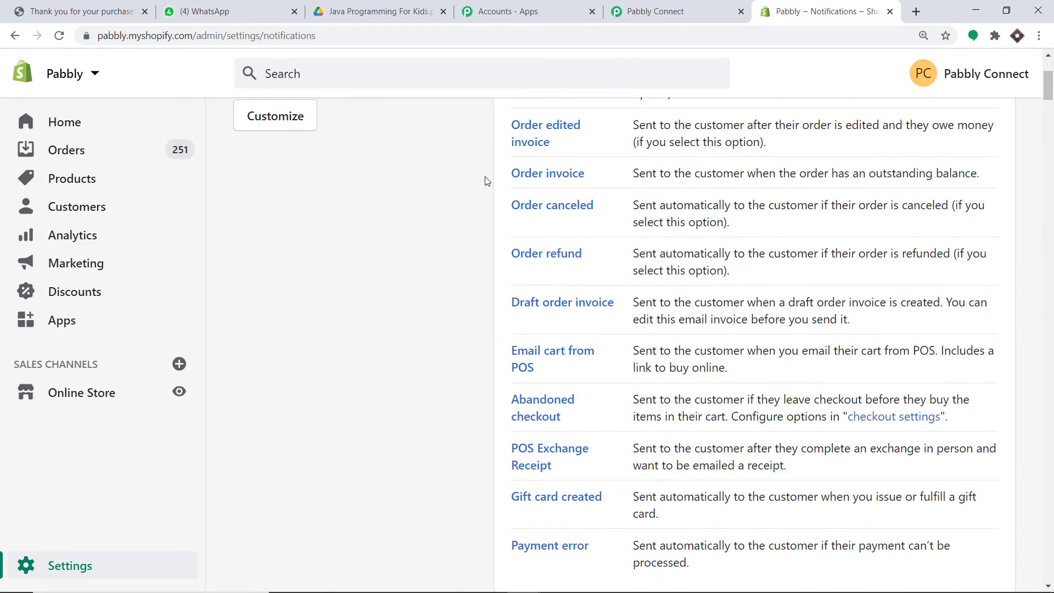
scroll(485, 180, "down", 15)
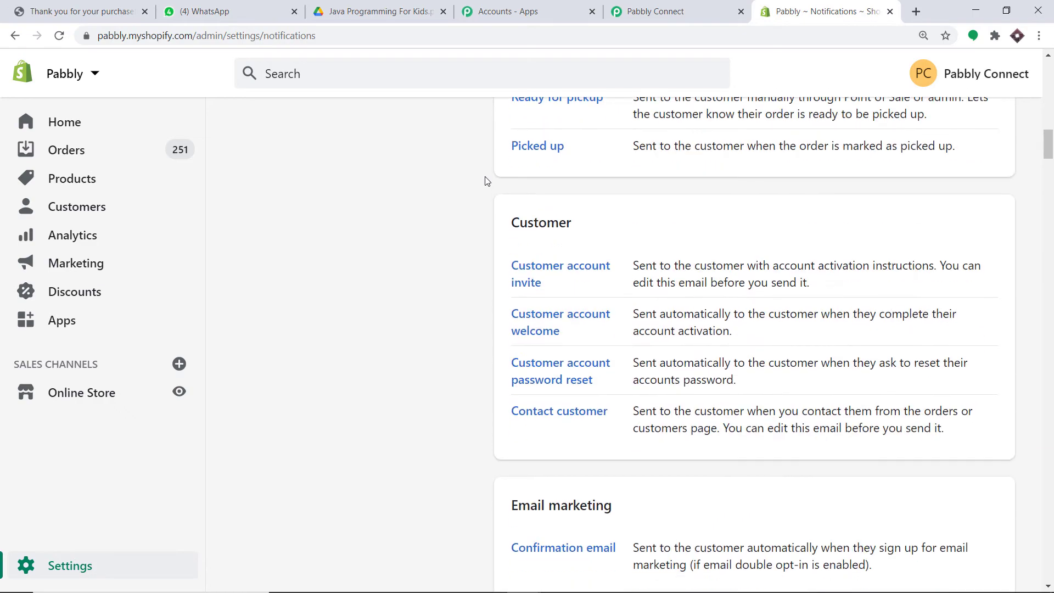
scroll(488, 180, "down", 7)
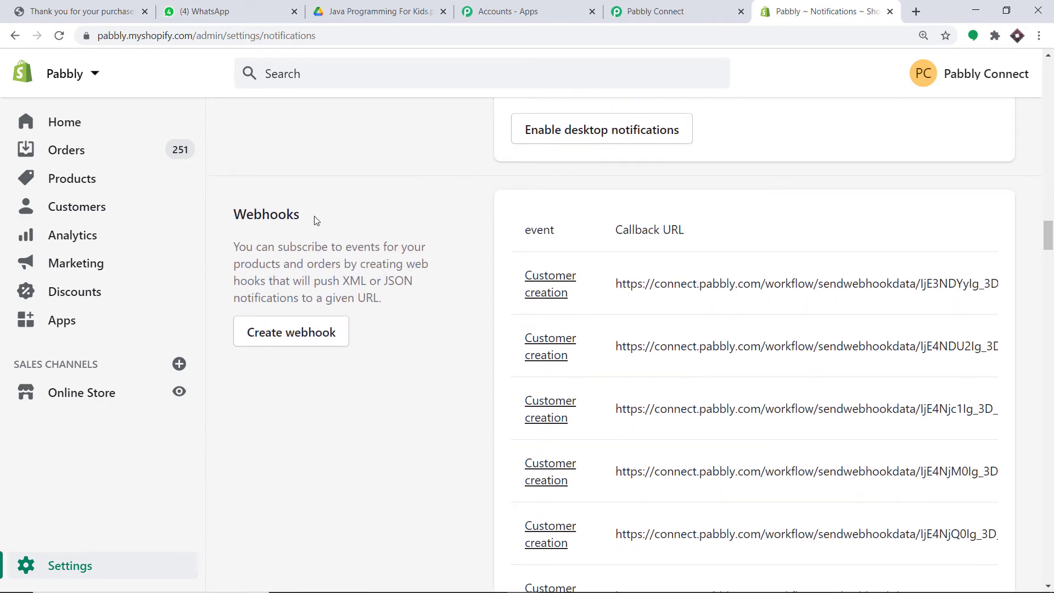
left_click(270, 343)
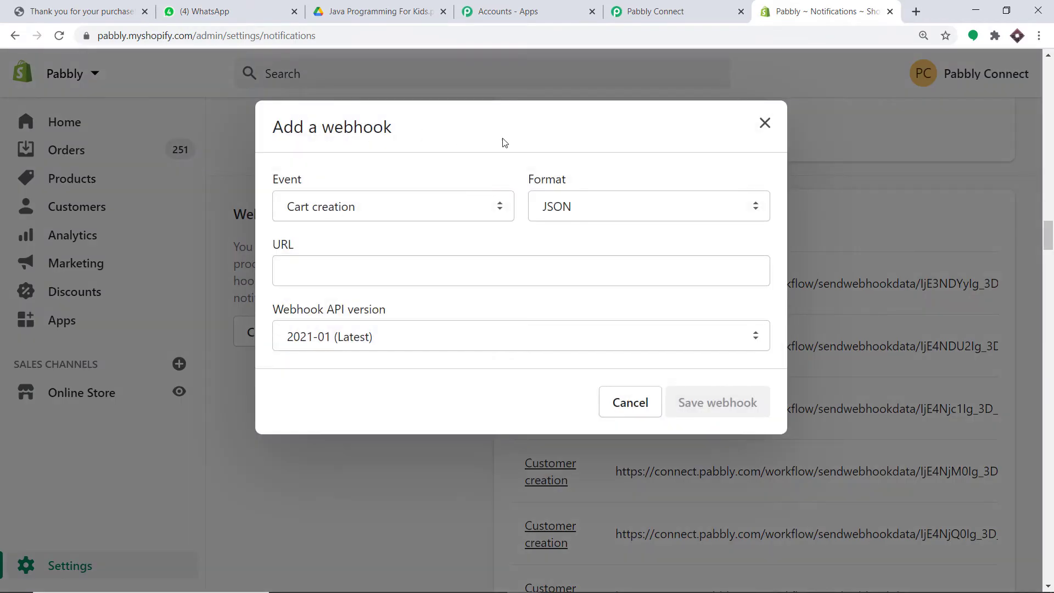
Set the new Shopify webhook's event to Order creation
left_click(323, 208)
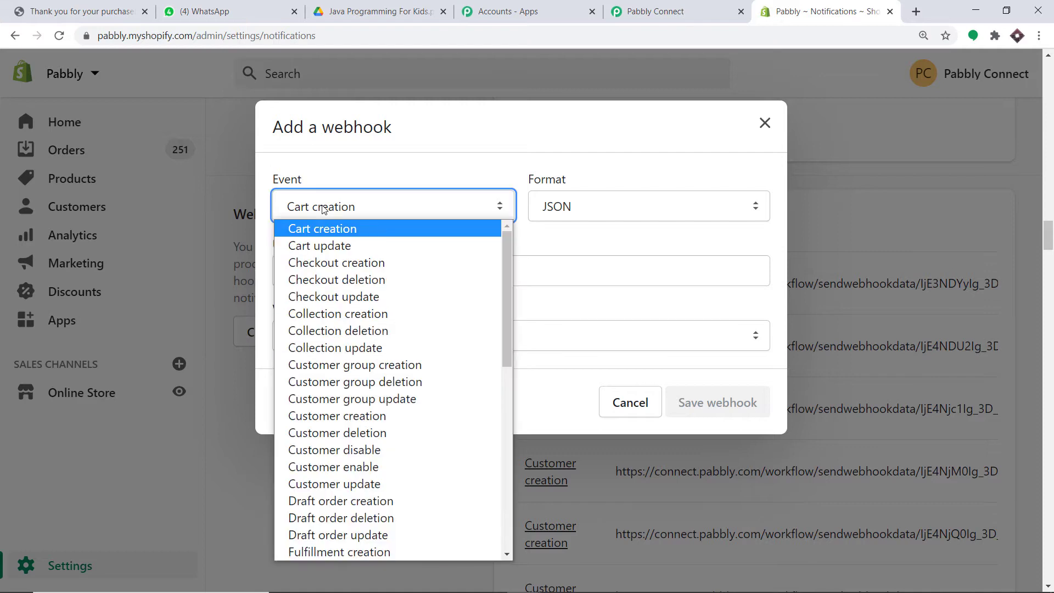
key("o")
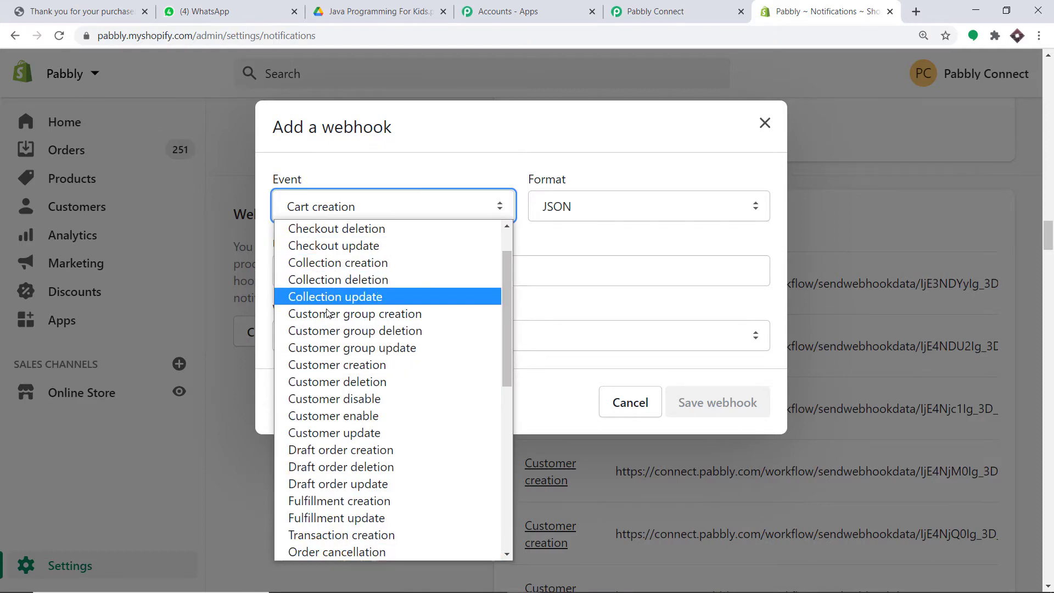
scroll(362, 385, "down", 3)
left_click(362, 434)
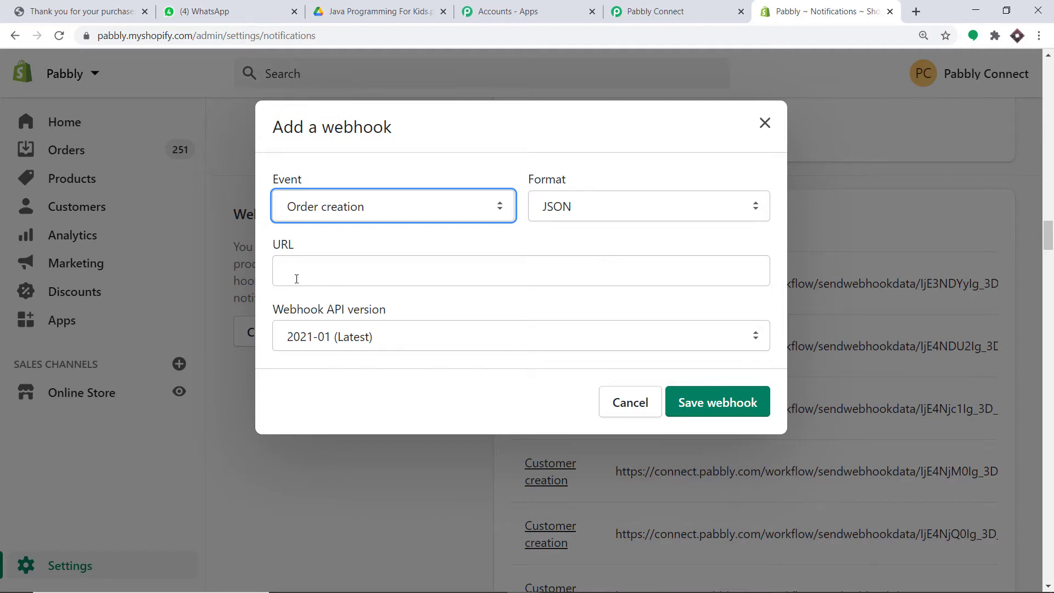
Copy the Pabbly workflow's webhook URL and focus Shopify's webhook URL field
left_click(639, 19)
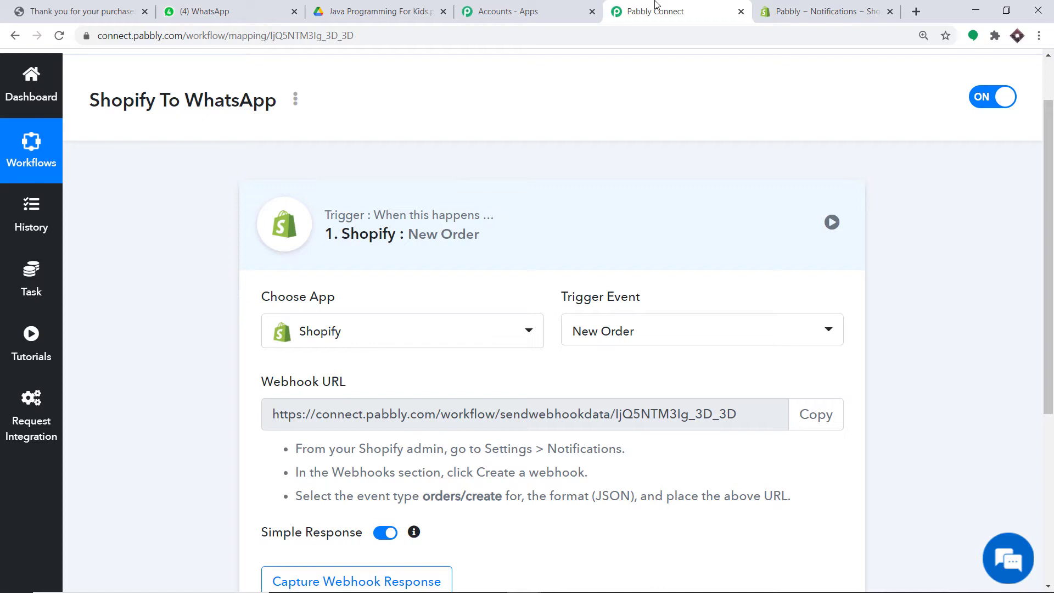
left_click(823, 426)
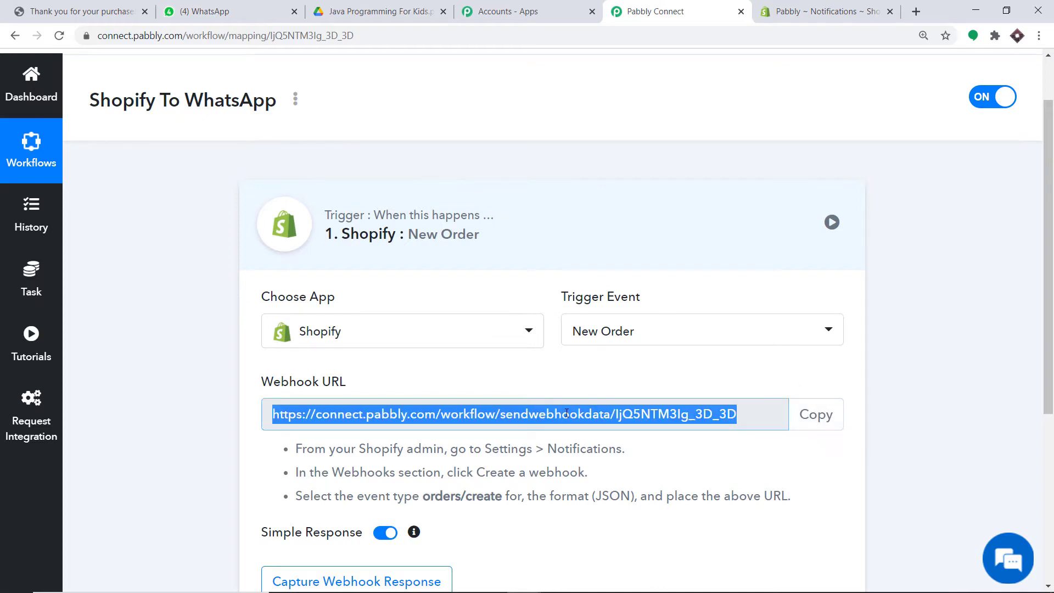
left_click(785, 11)
left_click(405, 265)
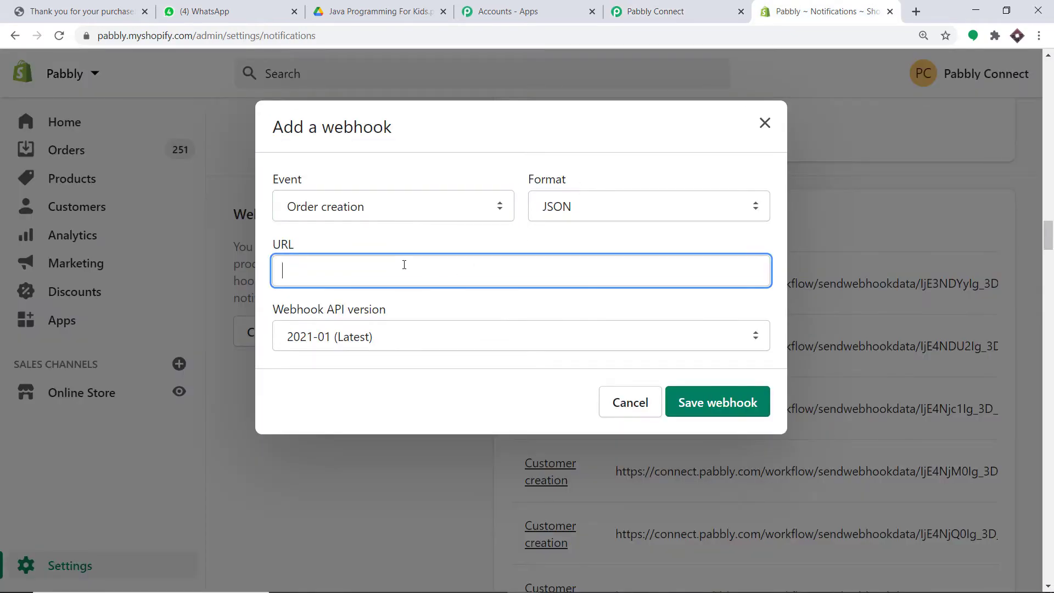
Paste the Pabbly URL, save the Order creation webhook, and return to the Pabbly trigger
right_click(404, 265)
left_click(451, 372)
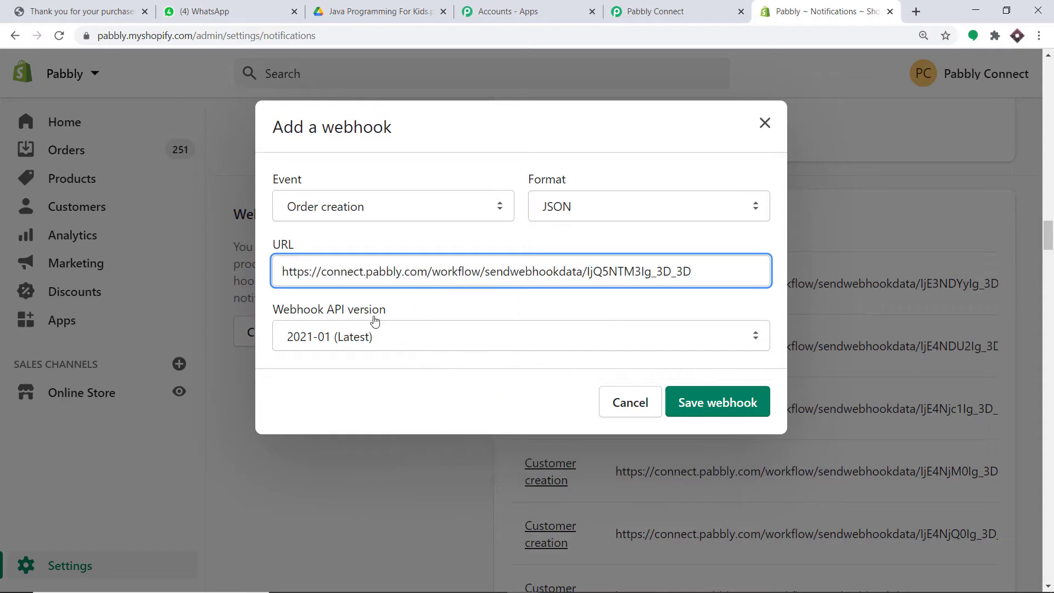
left_click(739, 401)
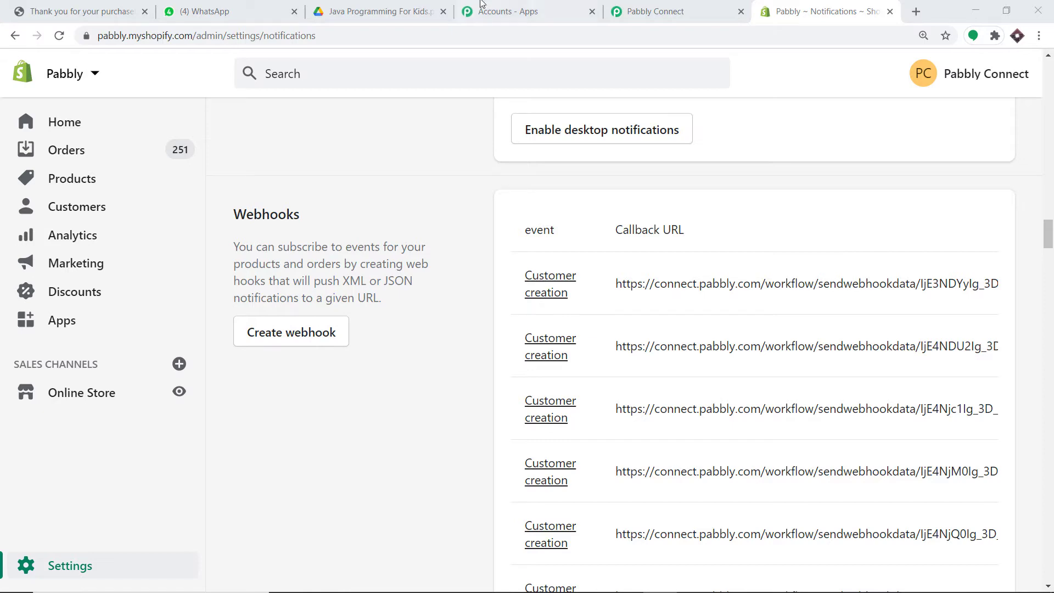
left_click(677, 10)
scroll(428, 347, "down", 4)
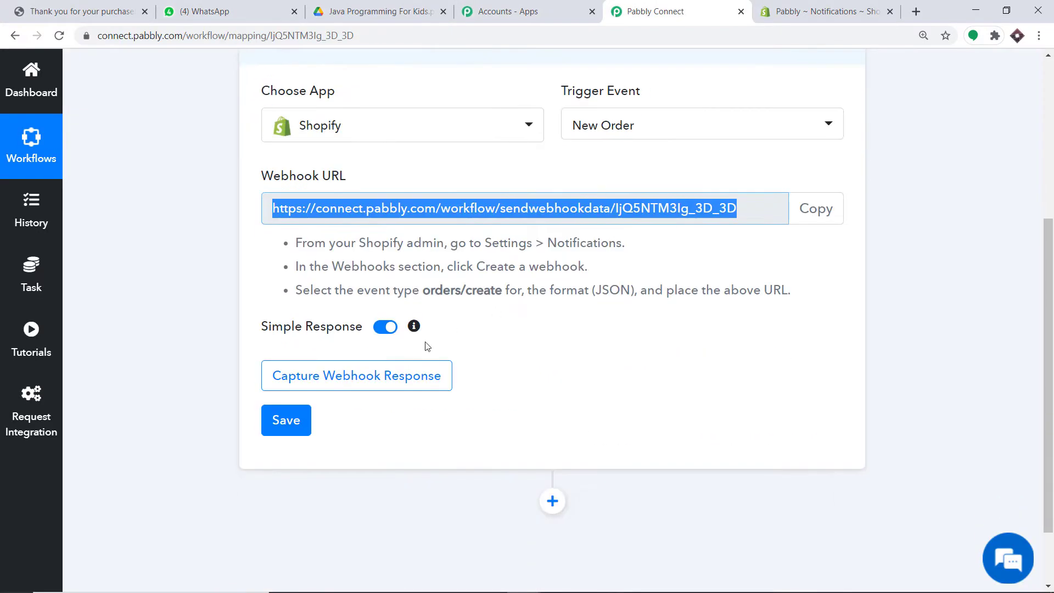
Start Capture Webhook Response in Pabbly, then return to Shopify's Notifications webhooks page
left_click(394, 383)
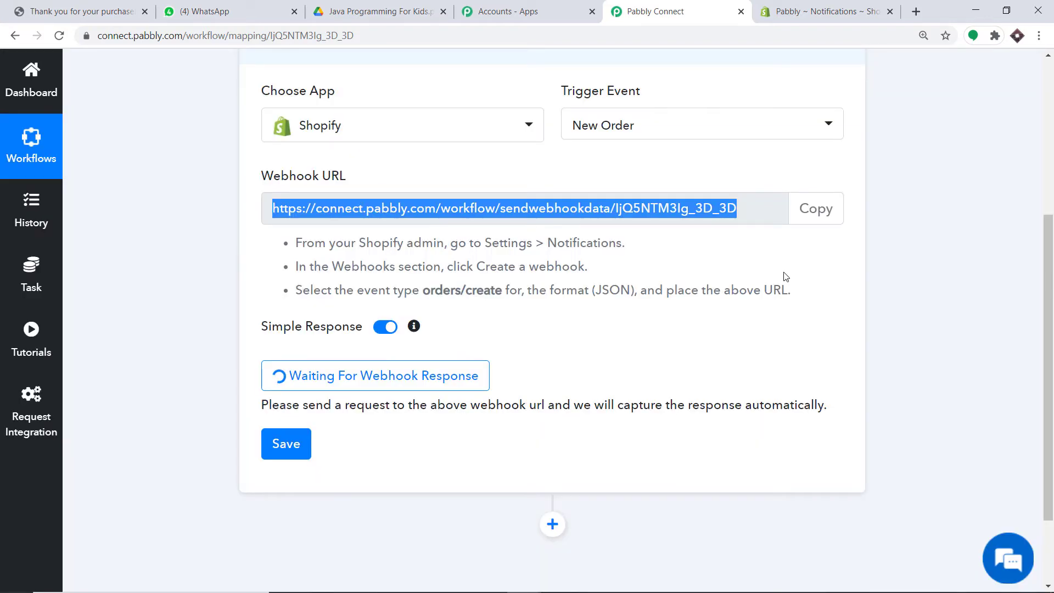
left_click(808, 5)
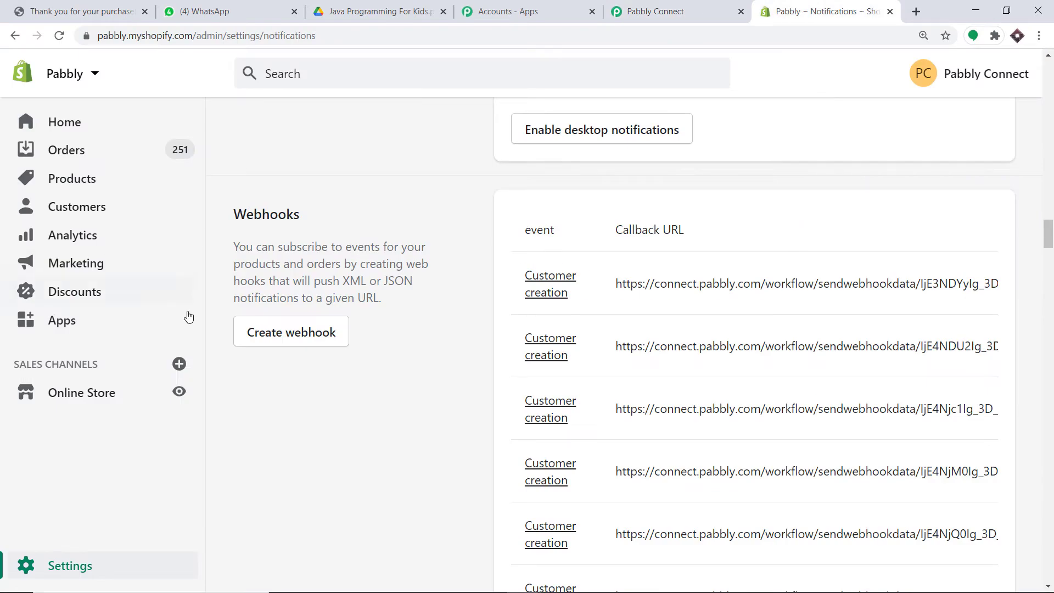
Open the storefront catalog's page 2 and Buy It Now on Java Programming For Kids (₹100.00)
left_click(184, 390)
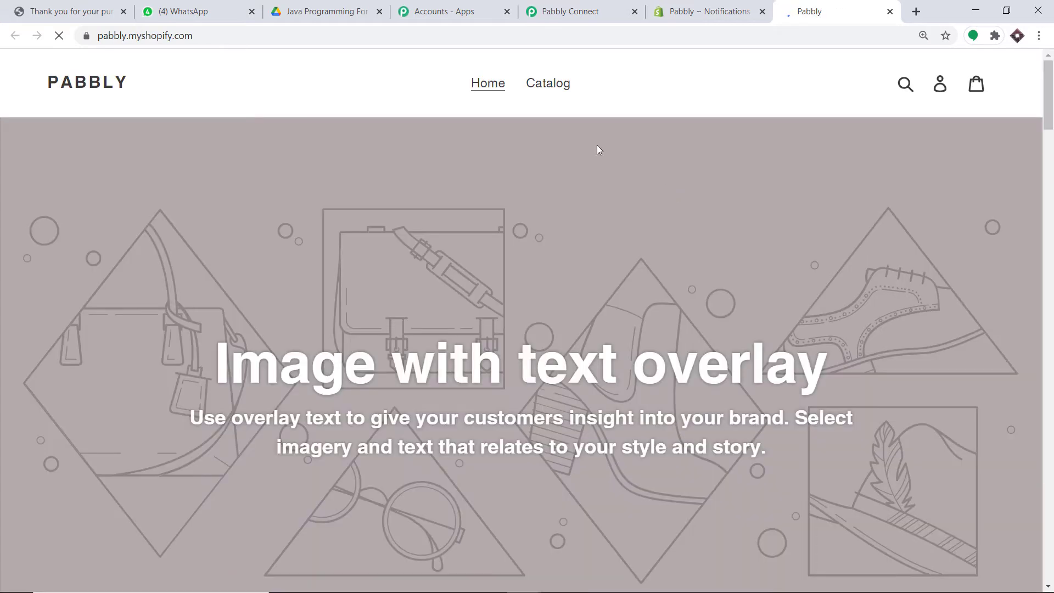
left_click(544, 88)
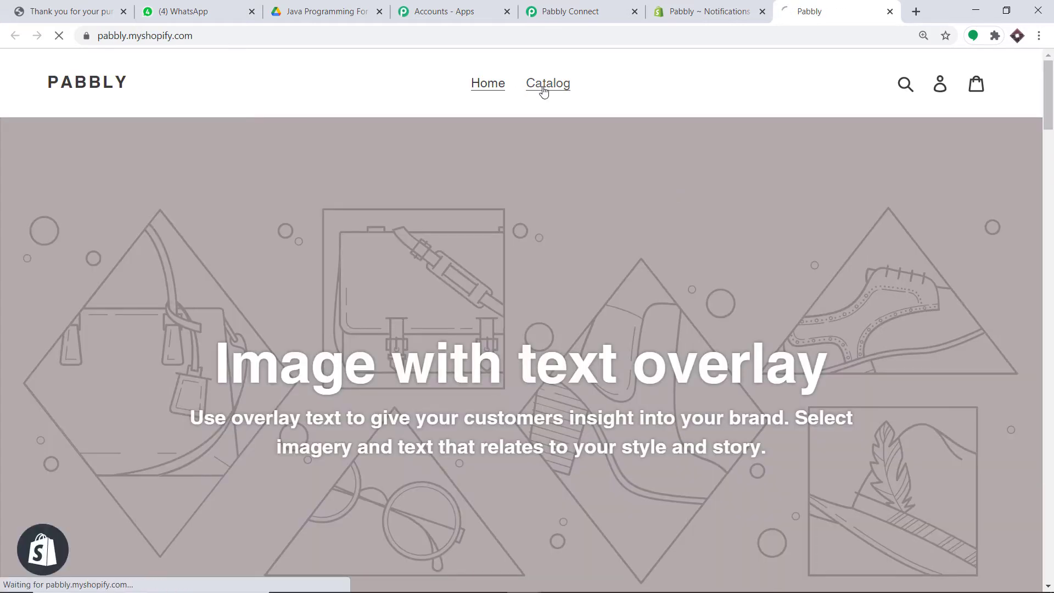
scroll(549, 268, "down", 5)
scroll(549, 267, "down", 5)
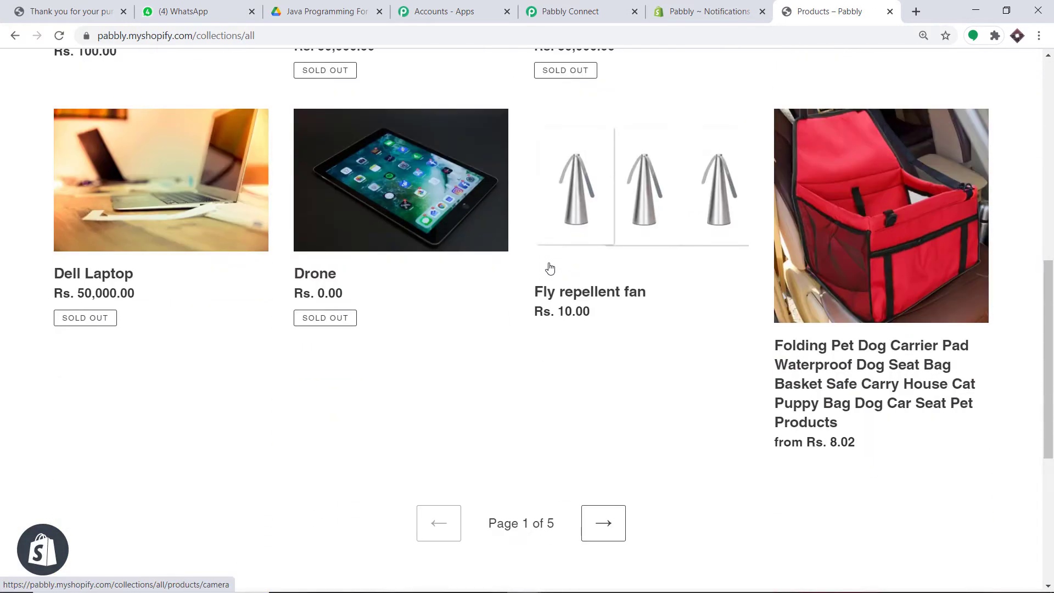
left_click(606, 458)
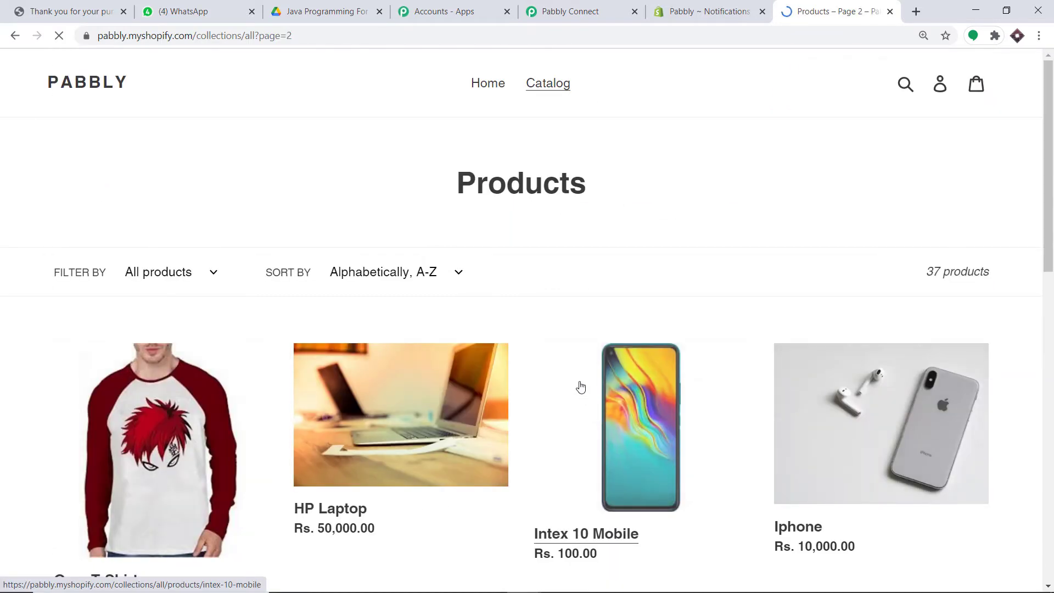
scroll(578, 384, "down", 7)
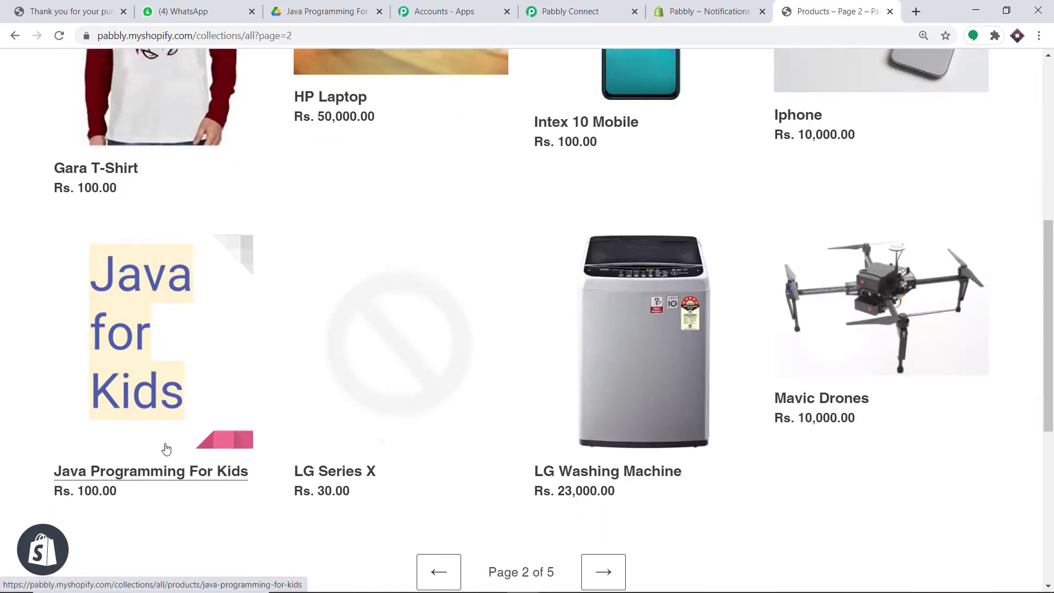
left_click(161, 366)
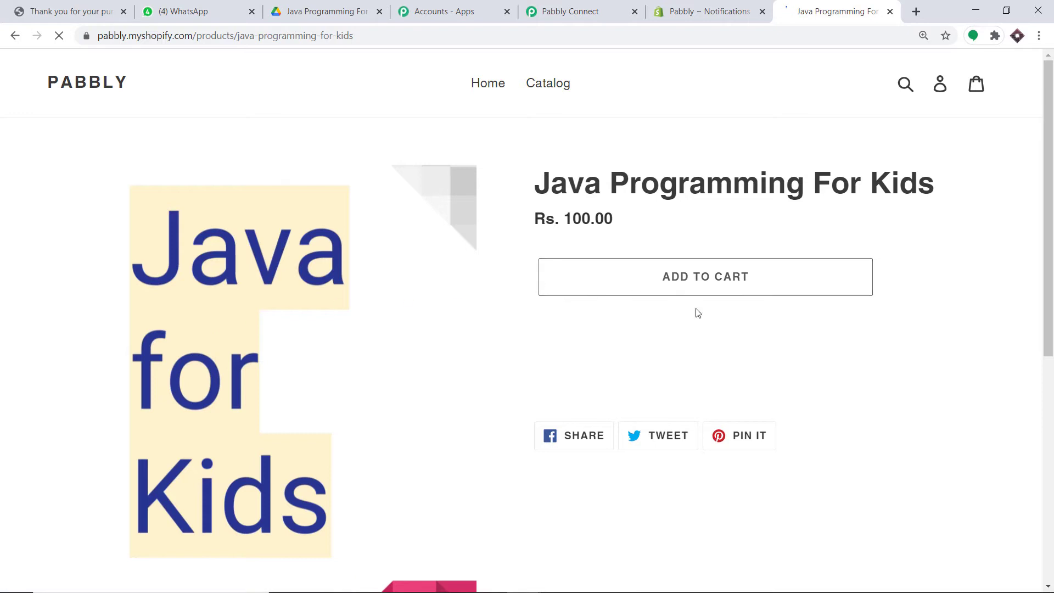
left_click(685, 333)
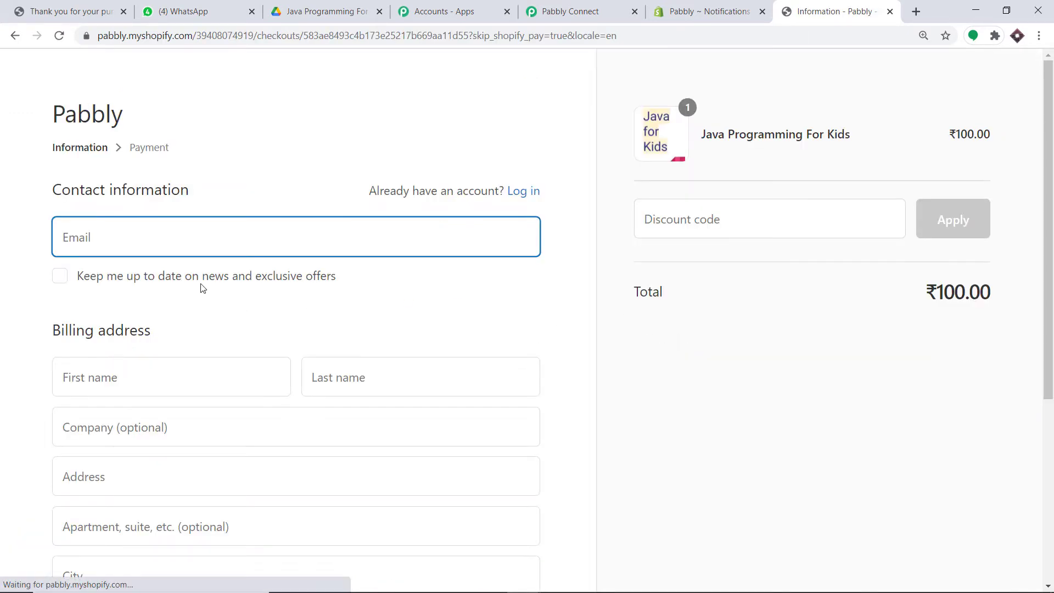
Autofill checkout email, name and billing address from a saved customer, then continue to payment
left_click(185, 238)
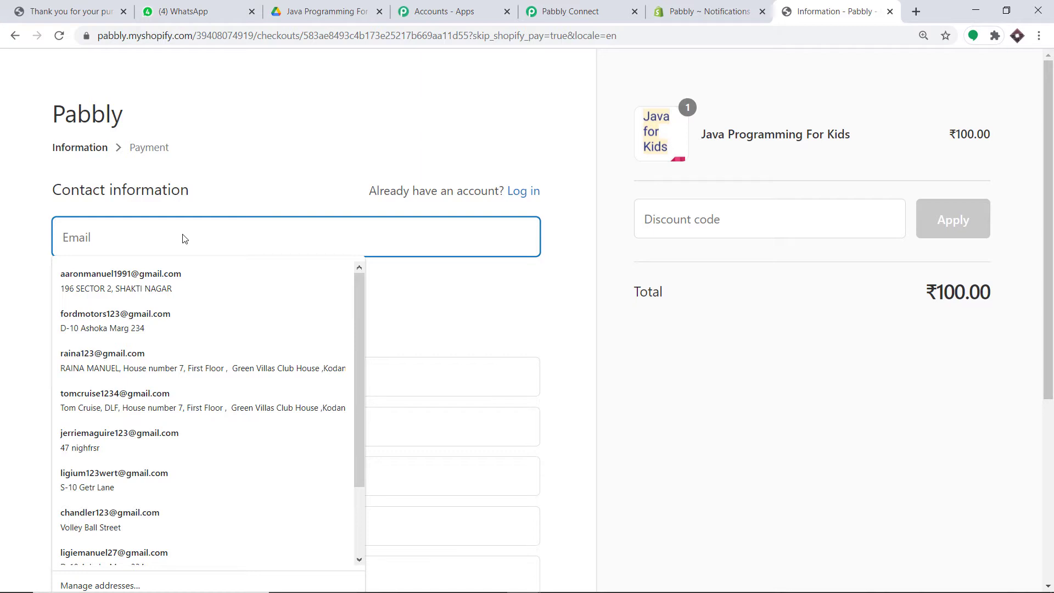
left_click(155, 400)
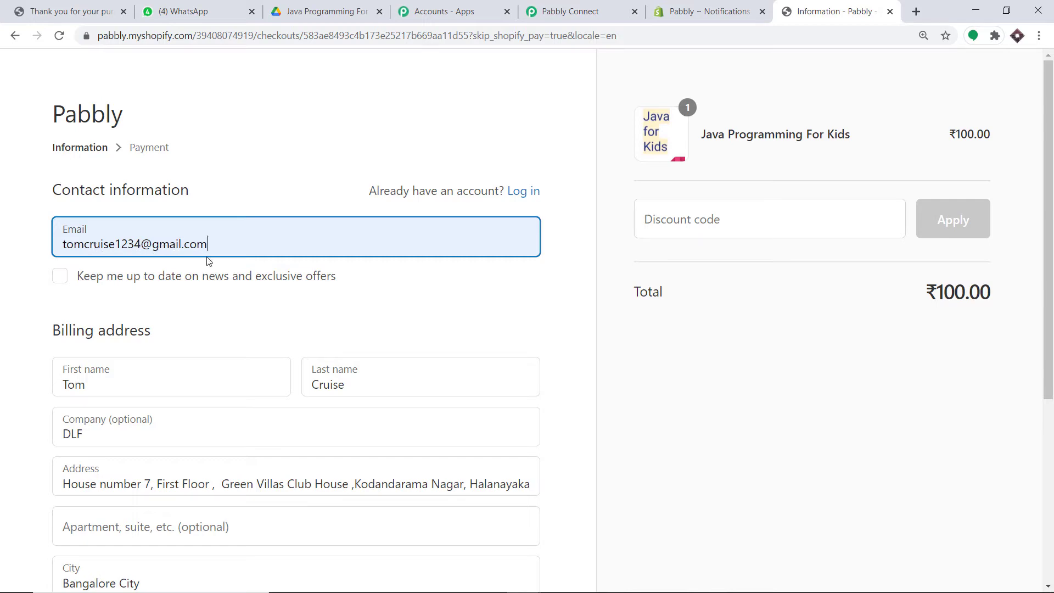
left_click(112, 391)
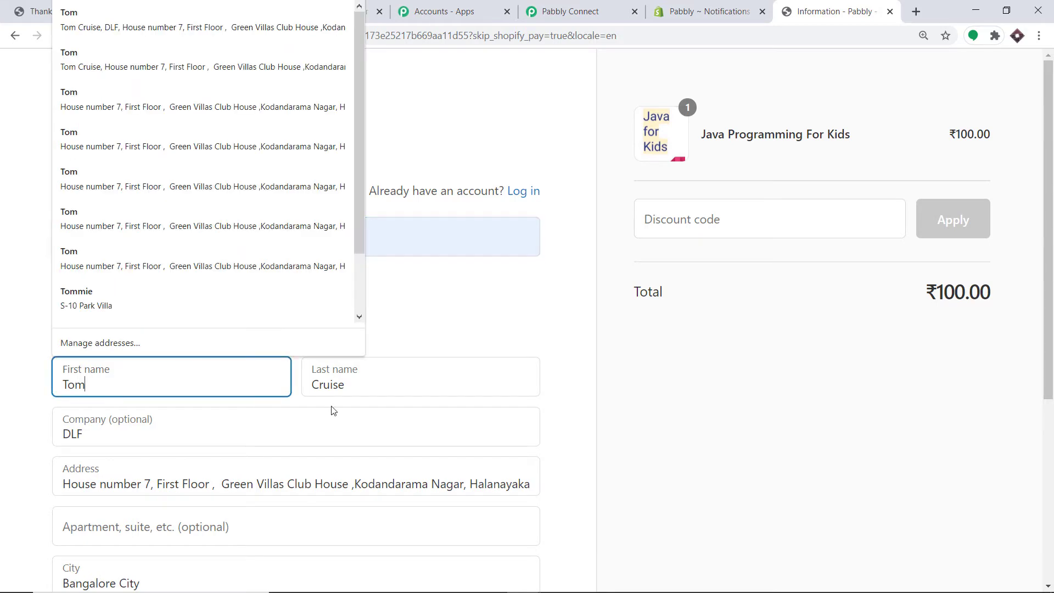
left_click(397, 391)
left_click(704, 378)
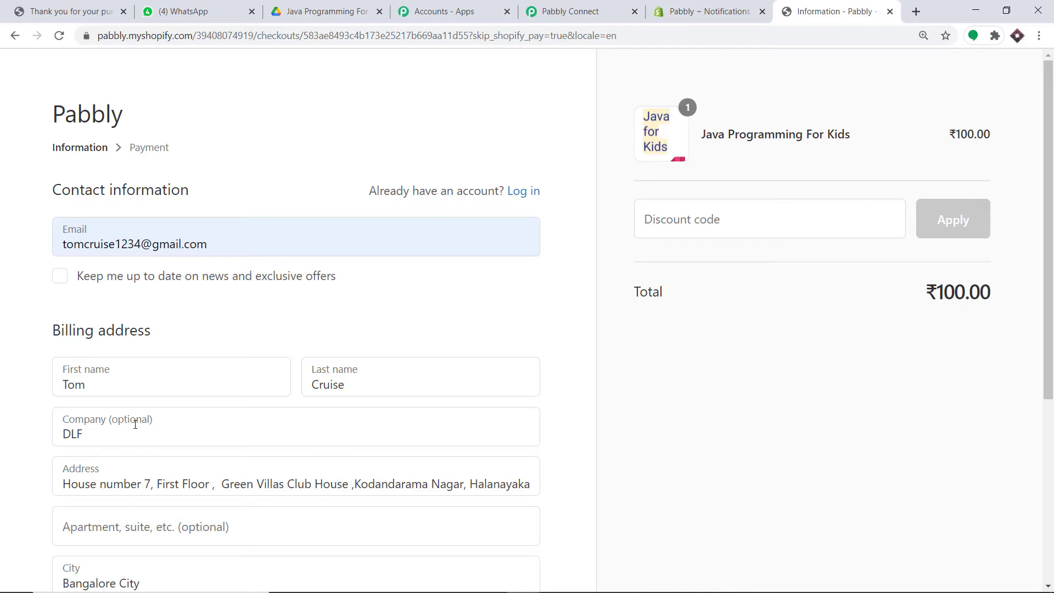
scroll(146, 457, "down", 4)
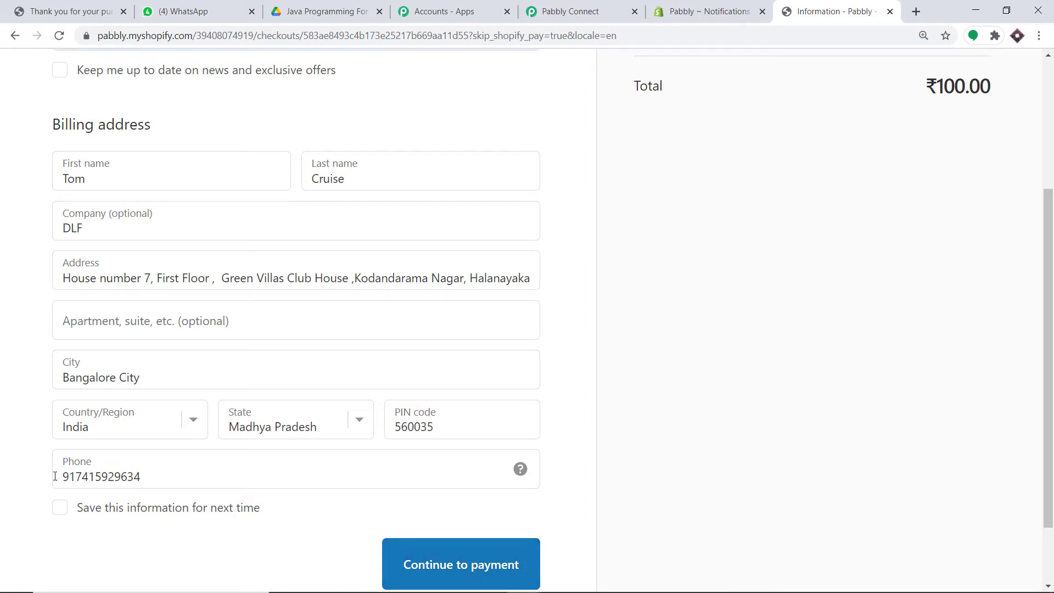
left_click(471, 562)
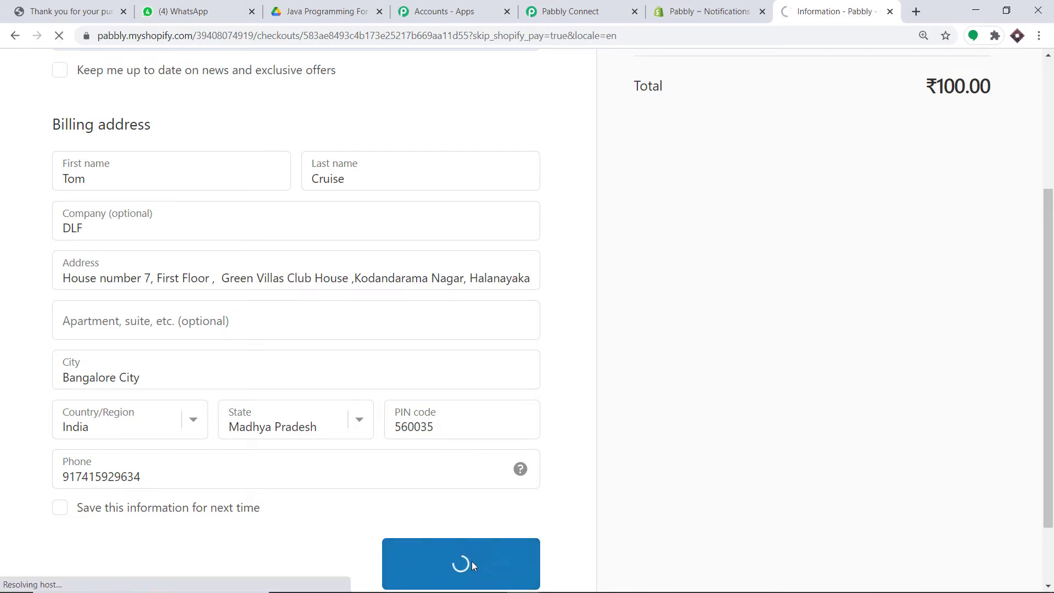
scroll(271, 411, "down", 3)
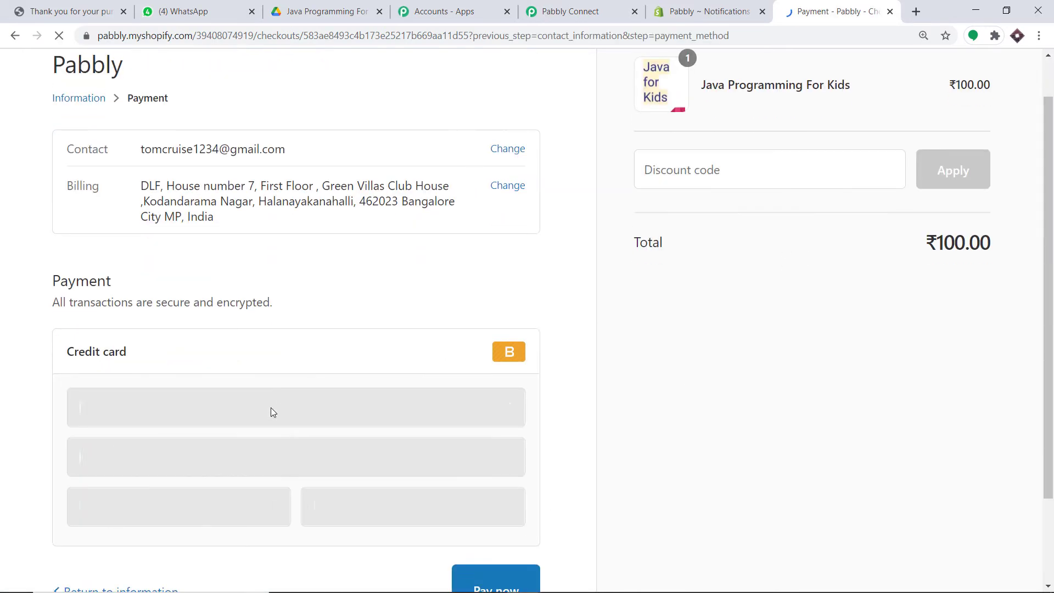
Pay with the saved Visa card, card number 1 and a security code, then view Pabbly
left_click(164, 315)
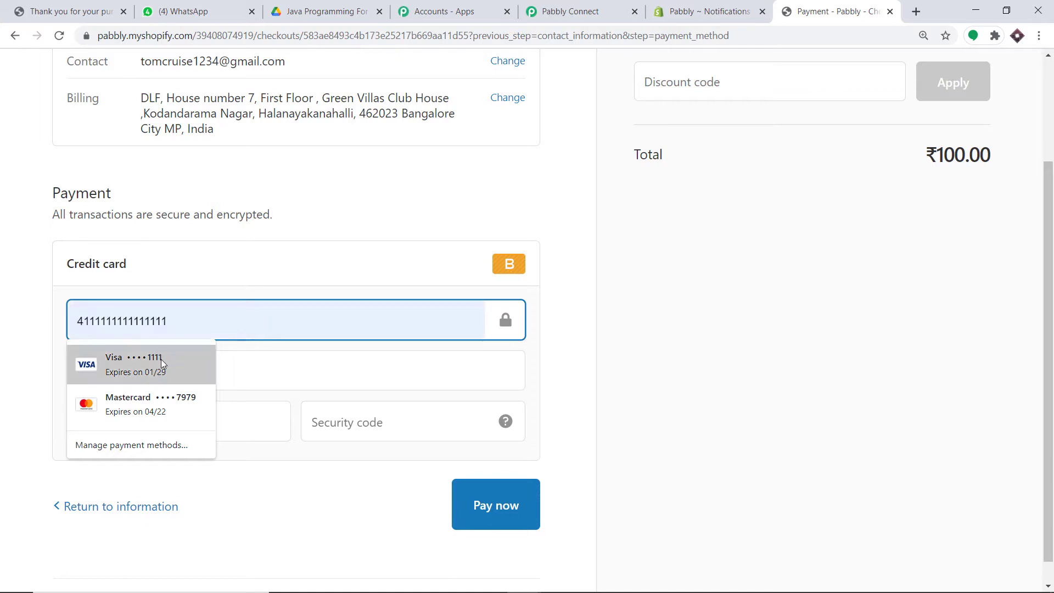
left_click(160, 359)
left_click_drag(186, 324, 3, 321)
type("1")
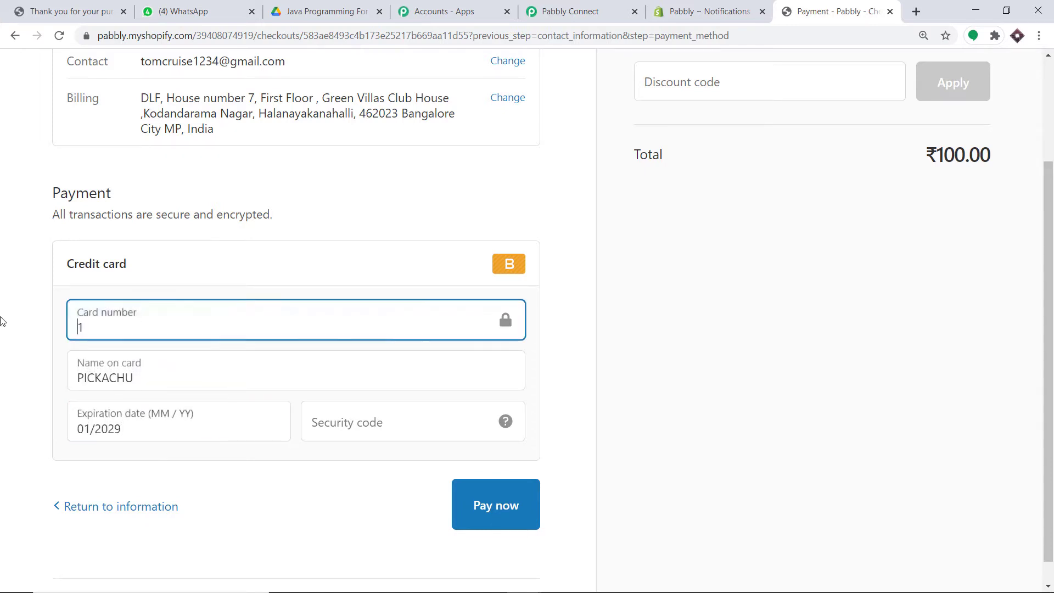
left_click(405, 423)
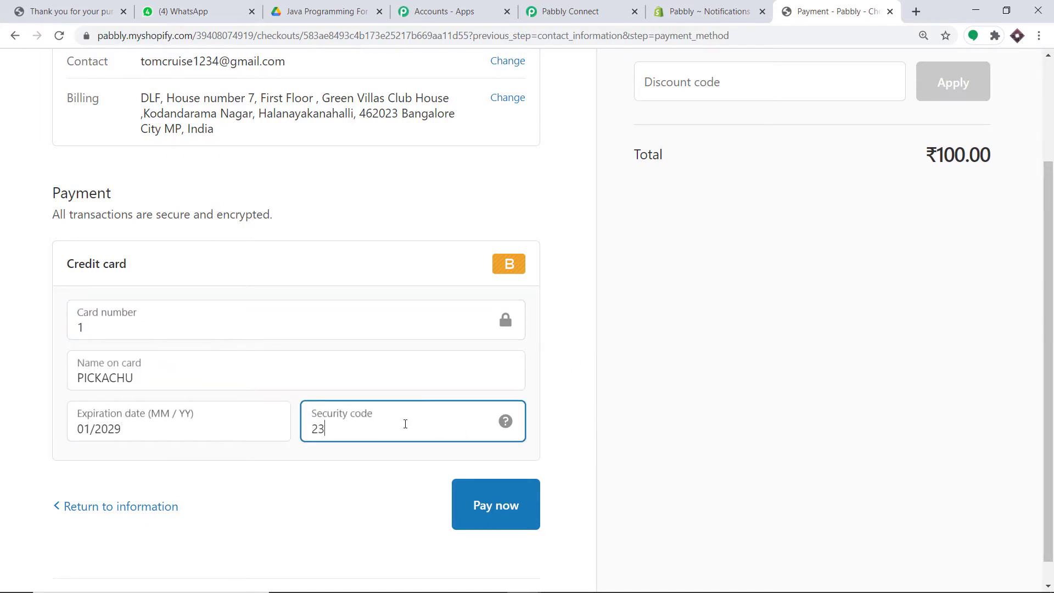
left_click(538, 506)
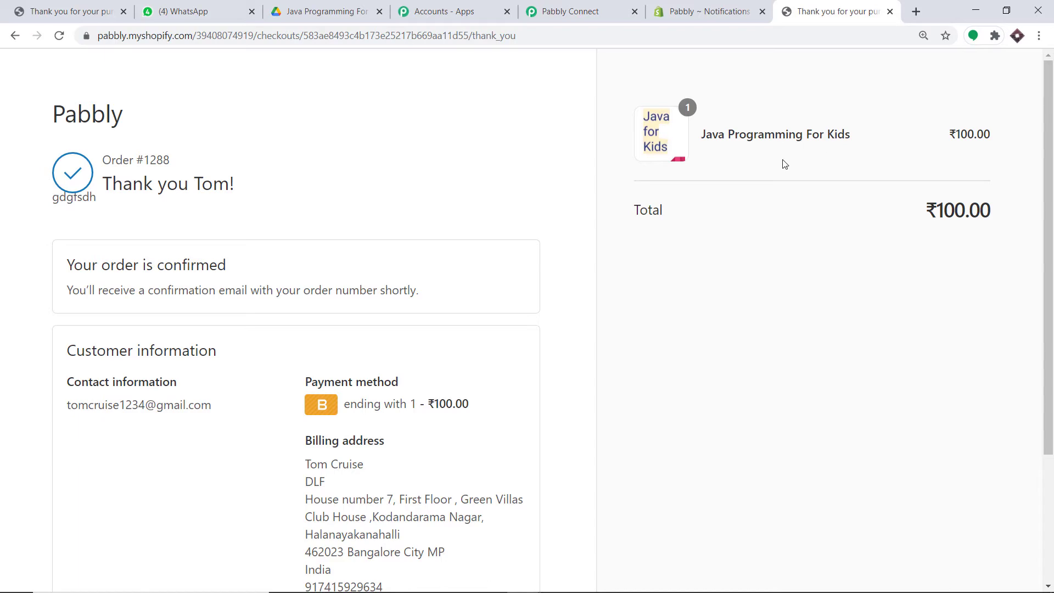
left_click(556, 8)
Scroll the captured webhook response down to the billing_address fields and highlight the phone value
scroll(834, 344, "down", 3)
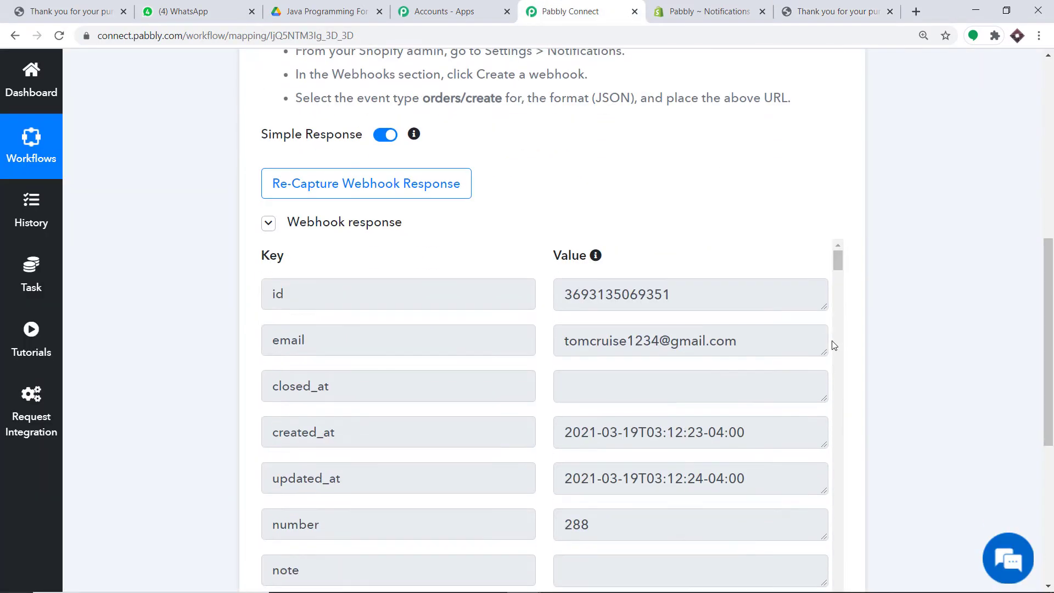
scroll(594, 294, "down", 2)
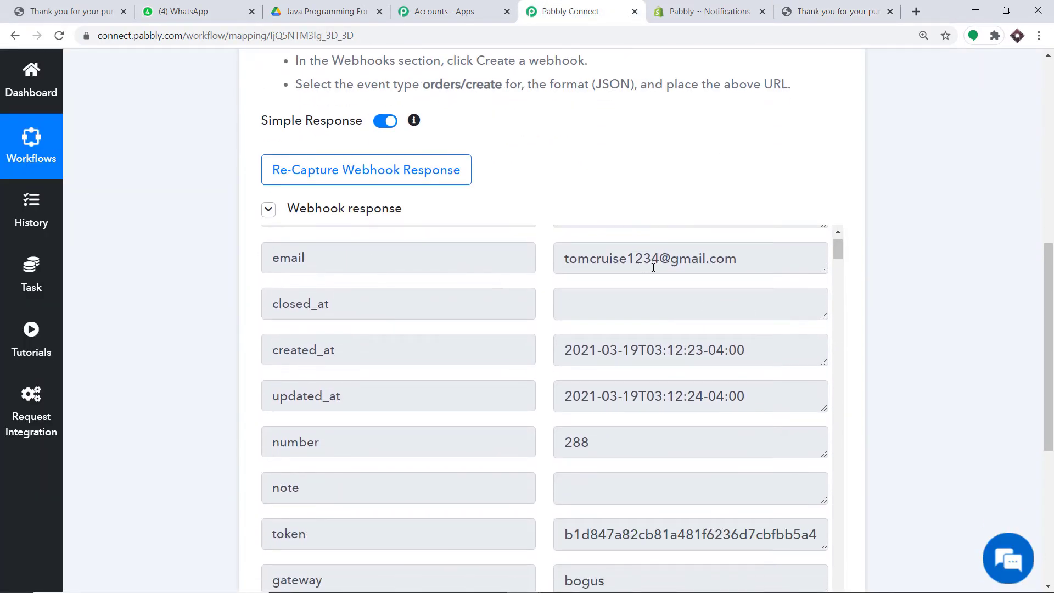
scroll(674, 371, "down", 5)
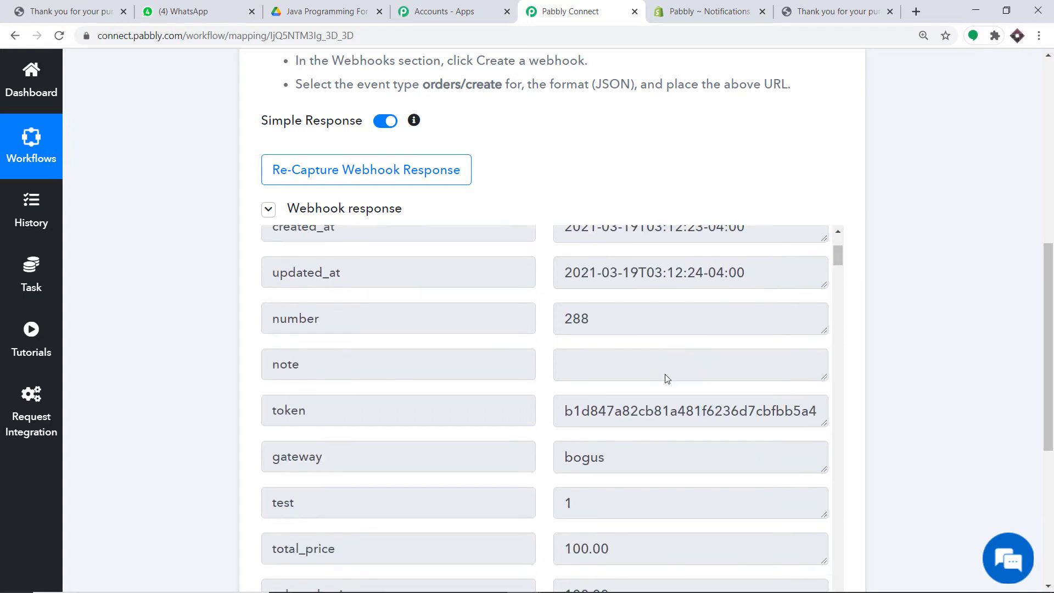
scroll(605, 396, "down", 4)
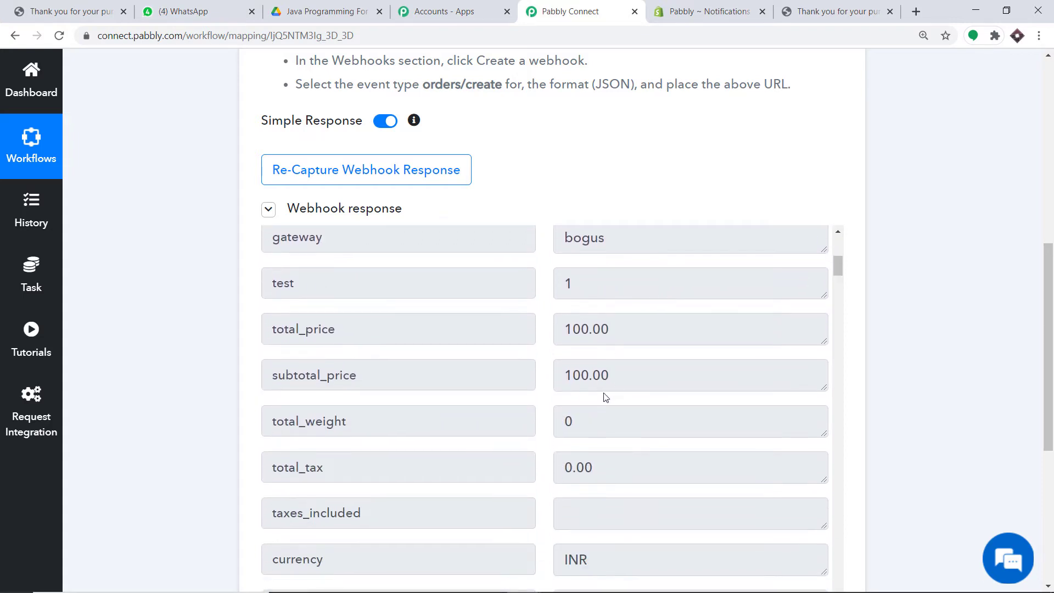
scroll(601, 308, "down", 8)
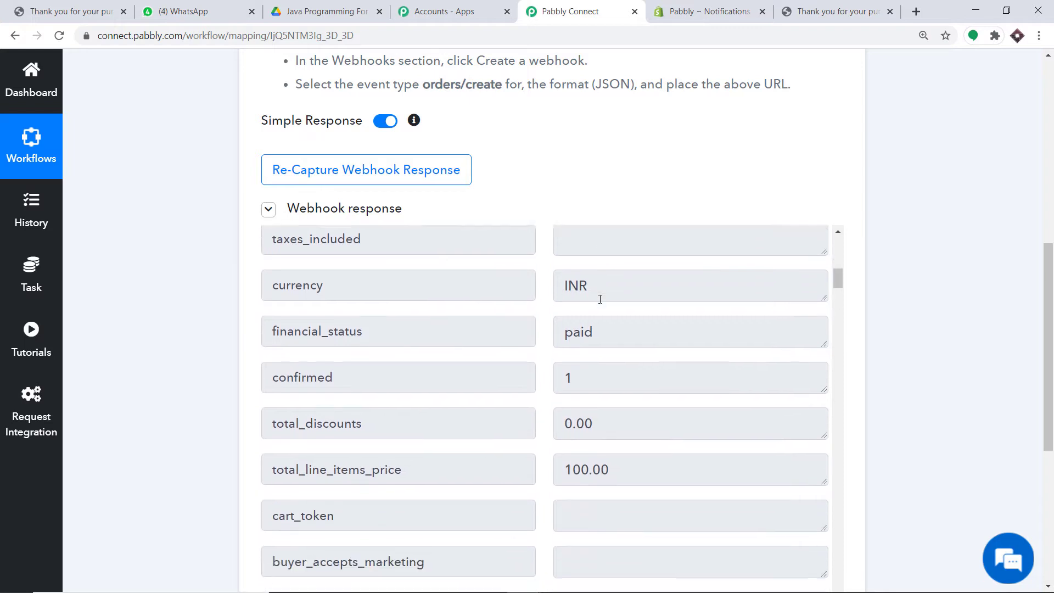
scroll(573, 308, "down", 14)
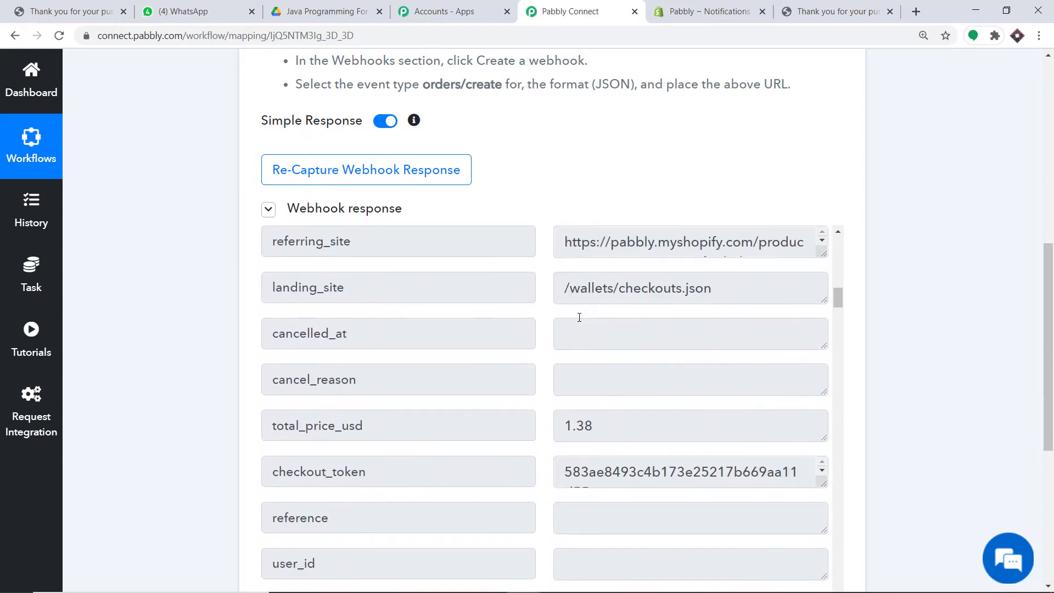
scroll(579, 318, "down", 14)
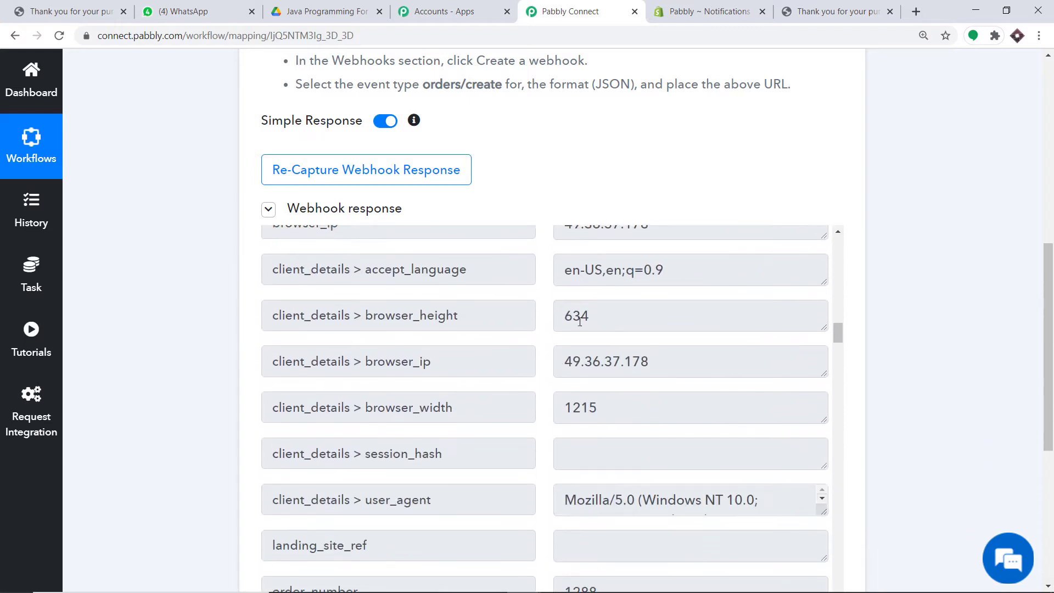
scroll(601, 352, "down", 10)
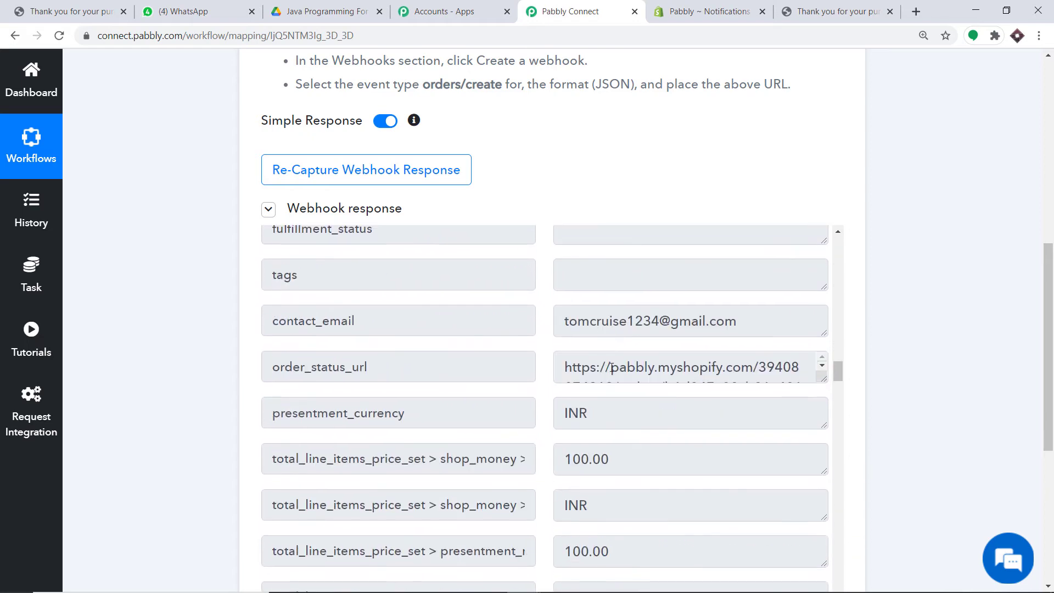
scroll(618, 388, "down", 20)
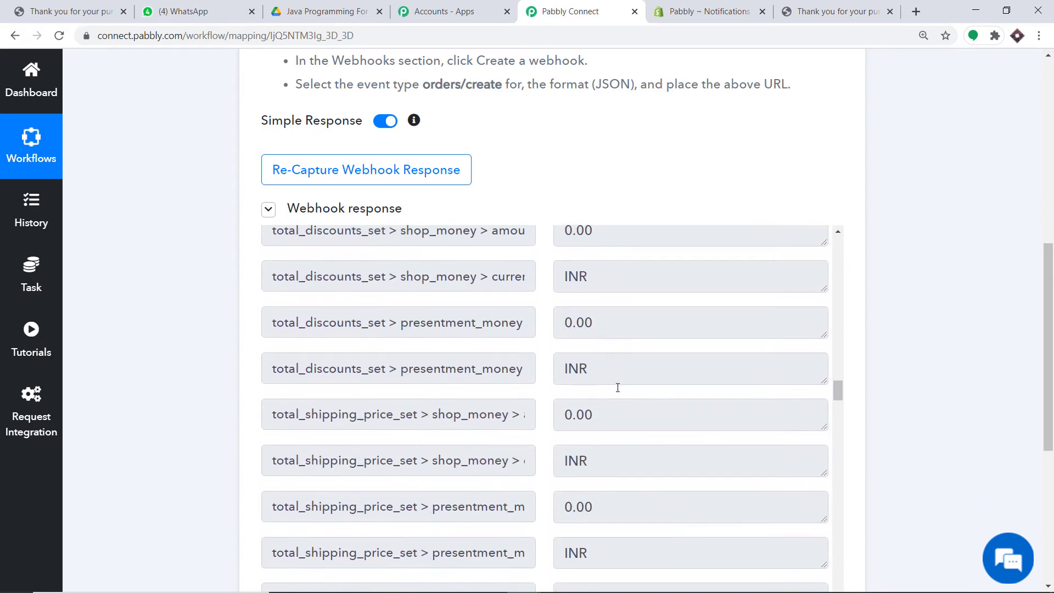
scroll(617, 387, "down", 2)
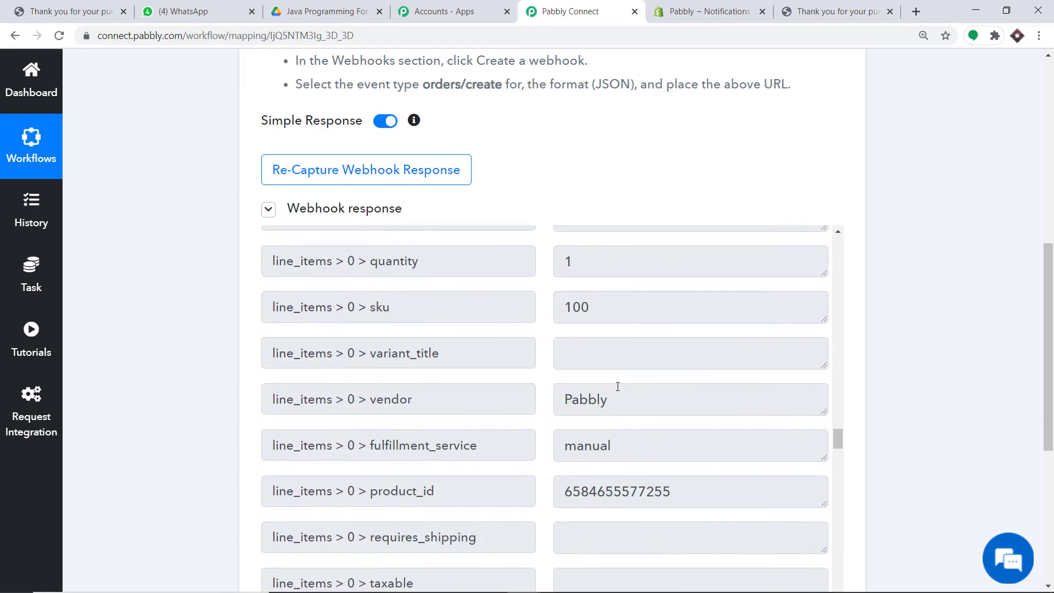
scroll(603, 373, "up", 1)
scroll(984, 405, "down", 2)
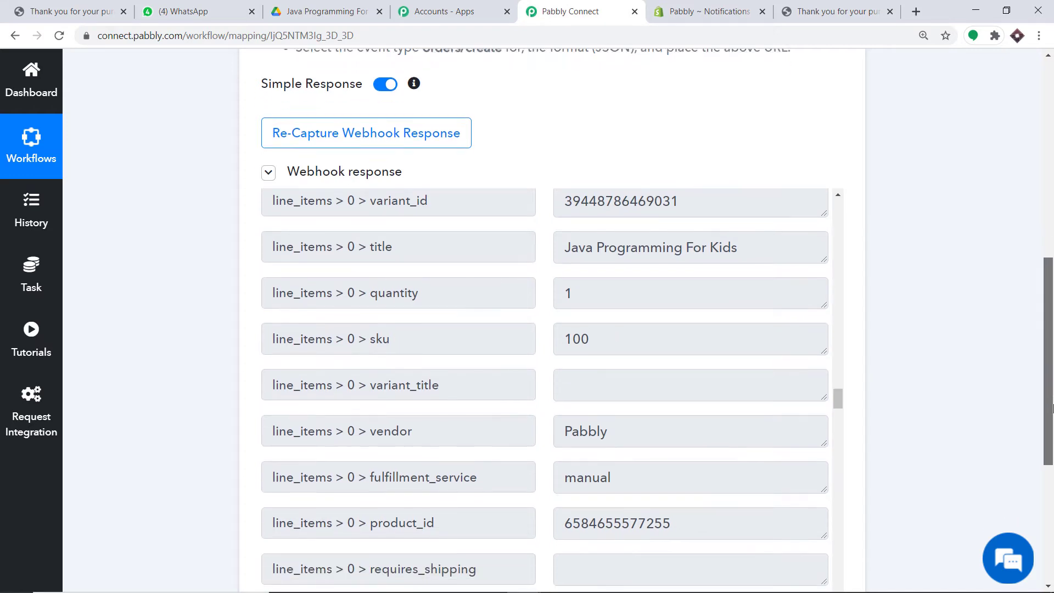
scroll(656, 309, "down", 10)
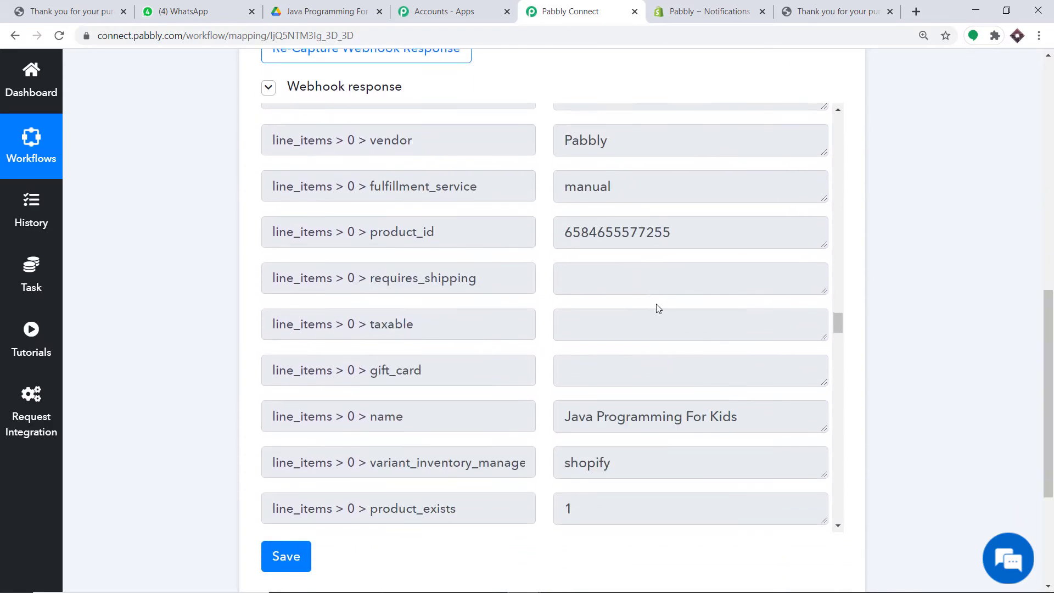
scroll(661, 307, "down", 15)
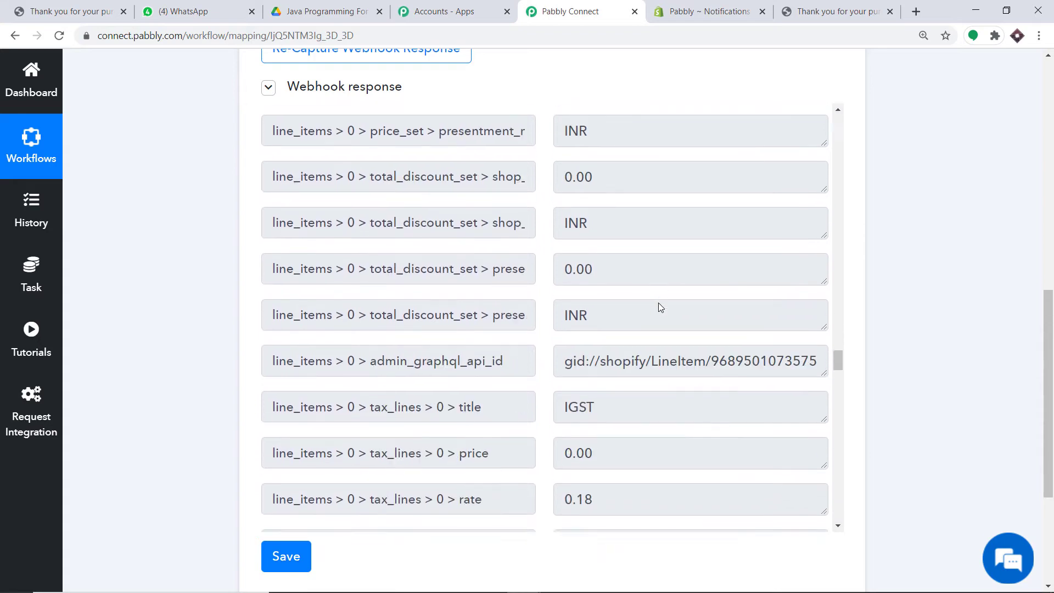
scroll(660, 307, "down", 10)
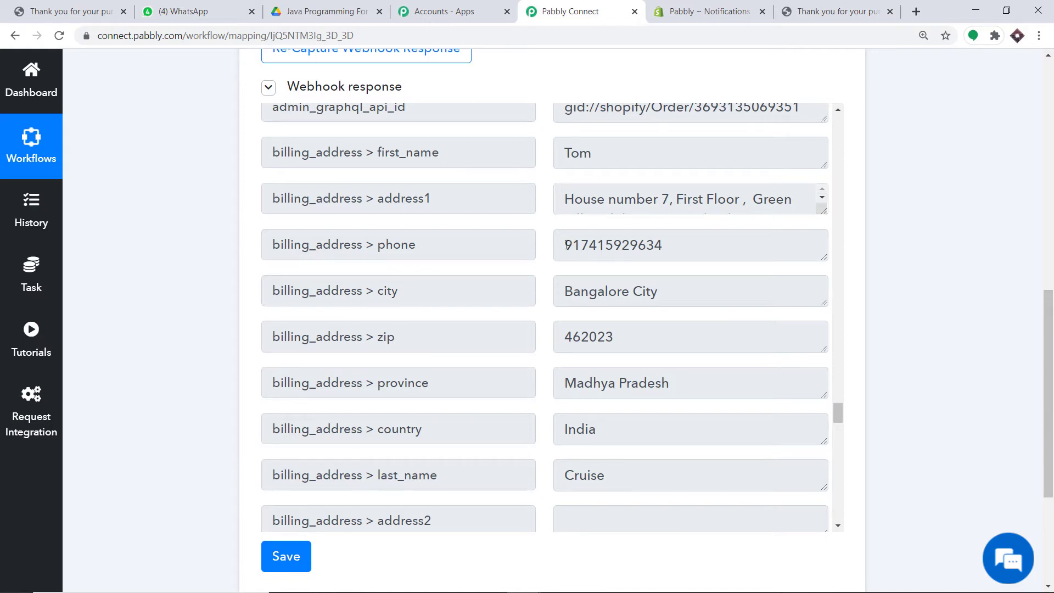
left_click_drag(567, 246, 683, 249)
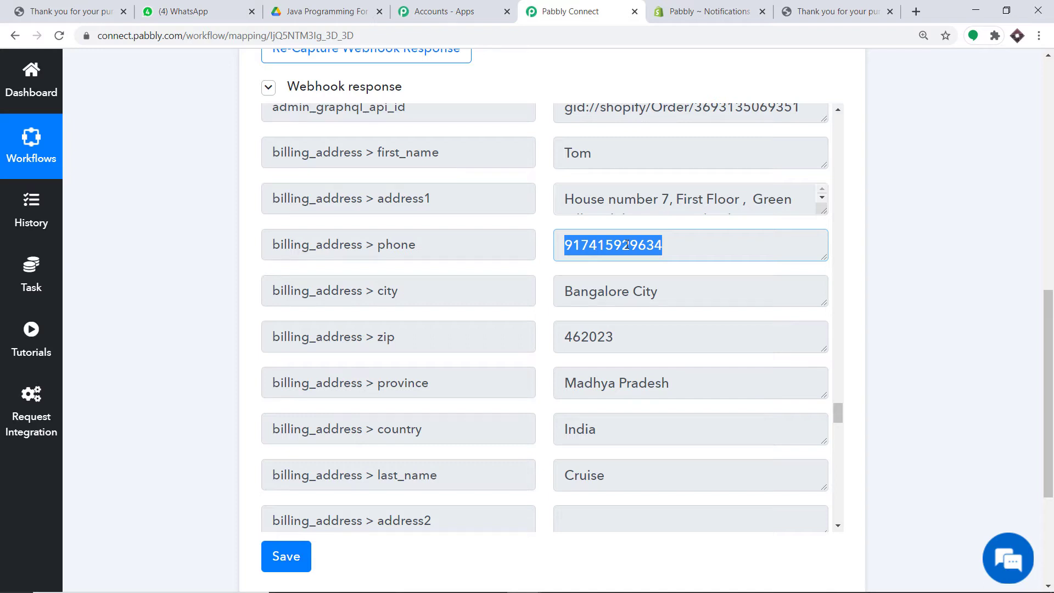
left_click(483, 295)
left_click(572, 305)
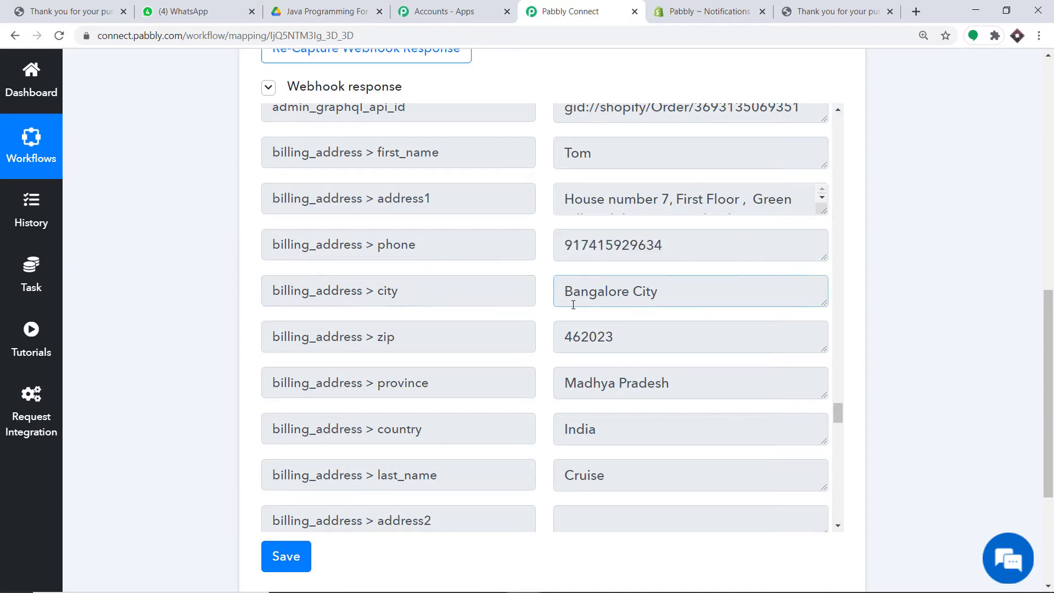
scroll(585, 338, "down", 1)
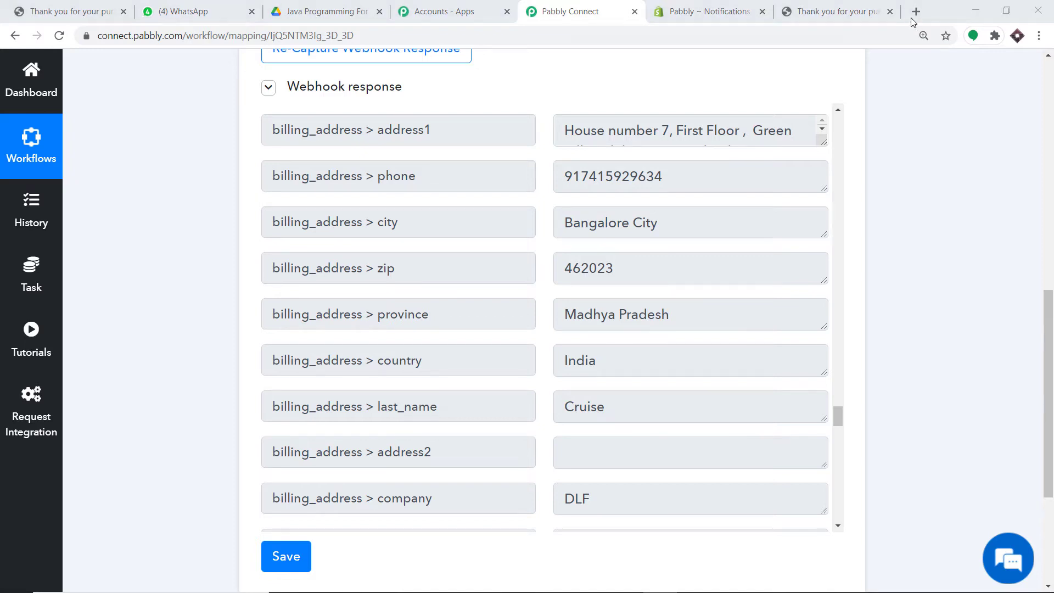
Open the Gmail inbox and My Drive in new tabs, then go back to Pabbly Connect
left_click(912, 14)
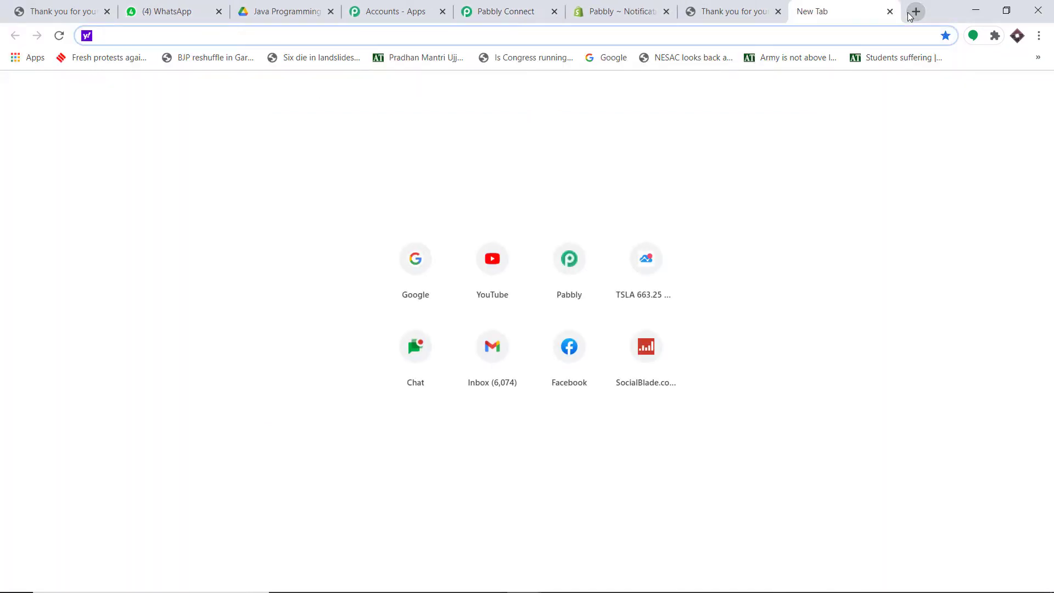
left_click(270, 6)
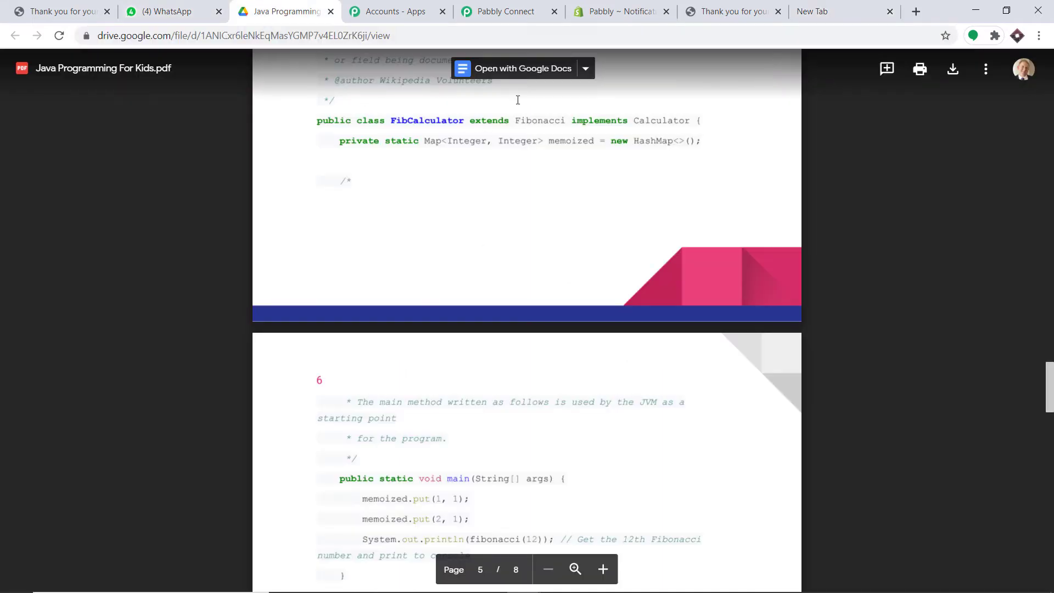
left_click(836, 5)
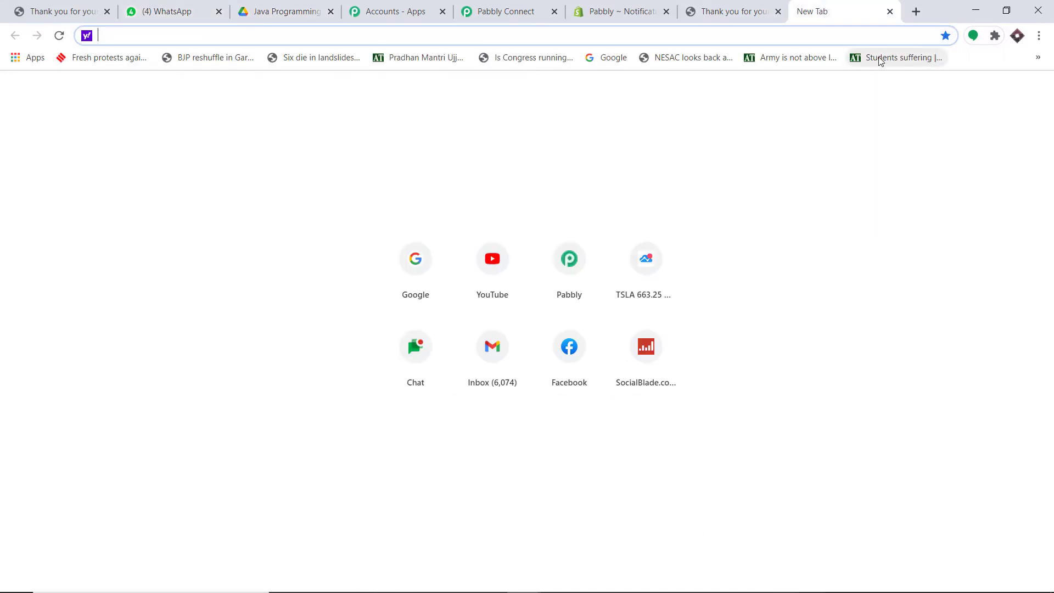
left_click(487, 356)
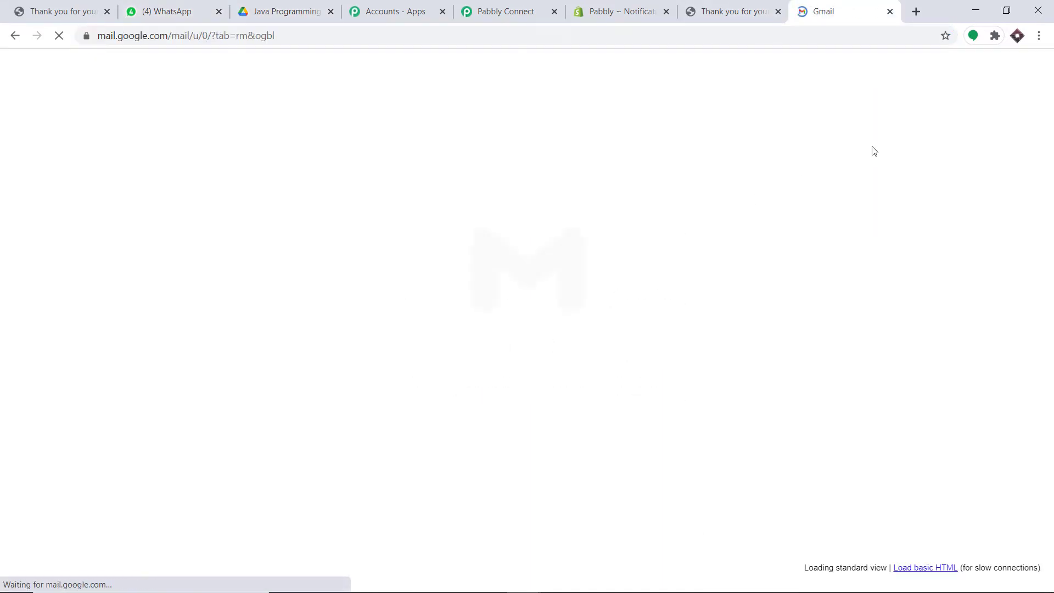
left_click(933, 296)
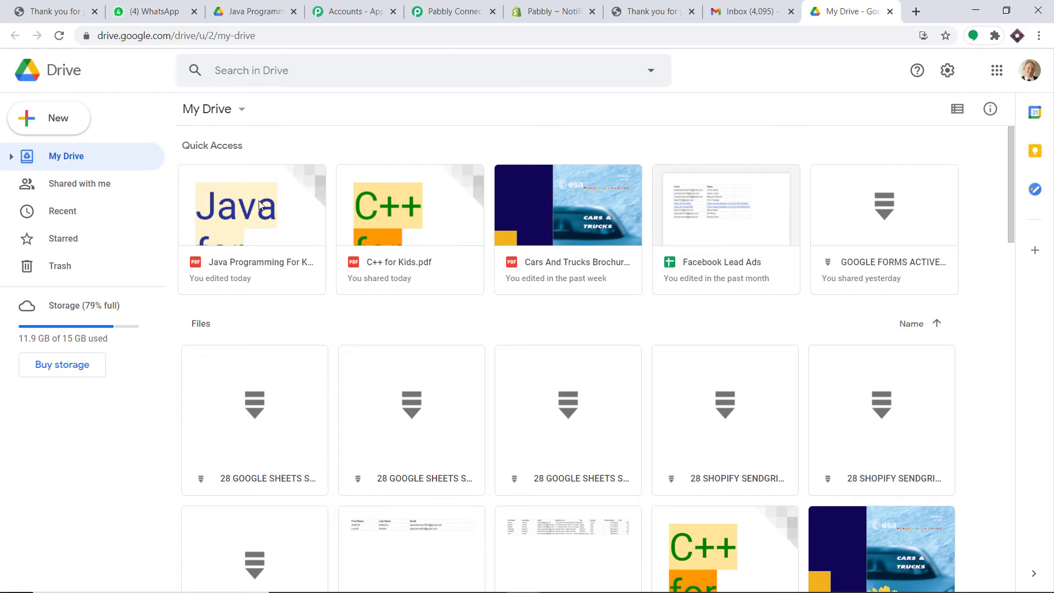
left_click(449, 12)
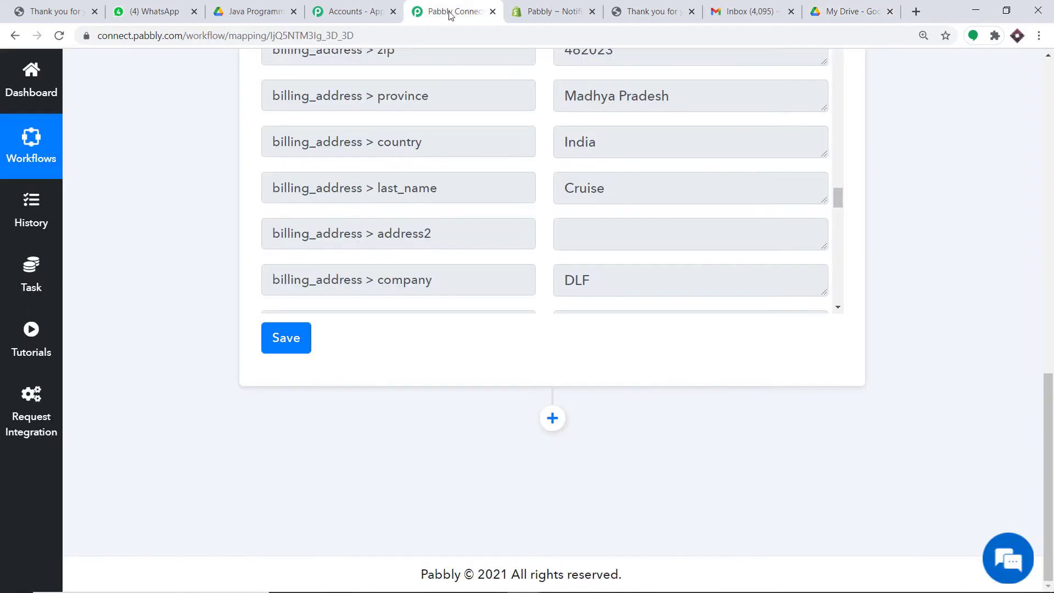
Add a Google Drive action (searched 'goo') using Share a File With Anyone, and begin connecting
left_click(553, 417)
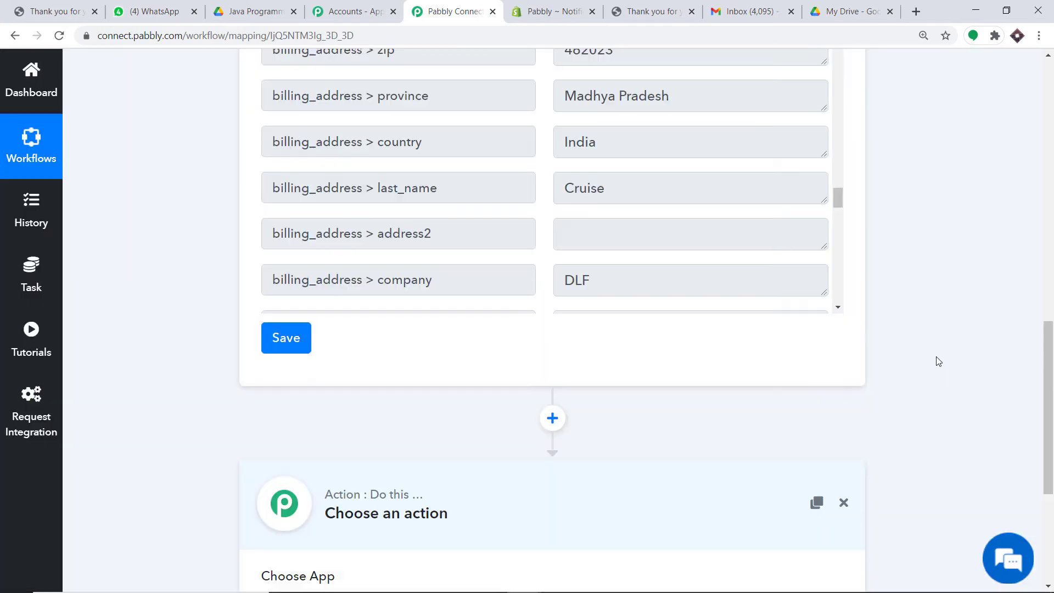
left_click_drag(1053, 384, 1053, 472)
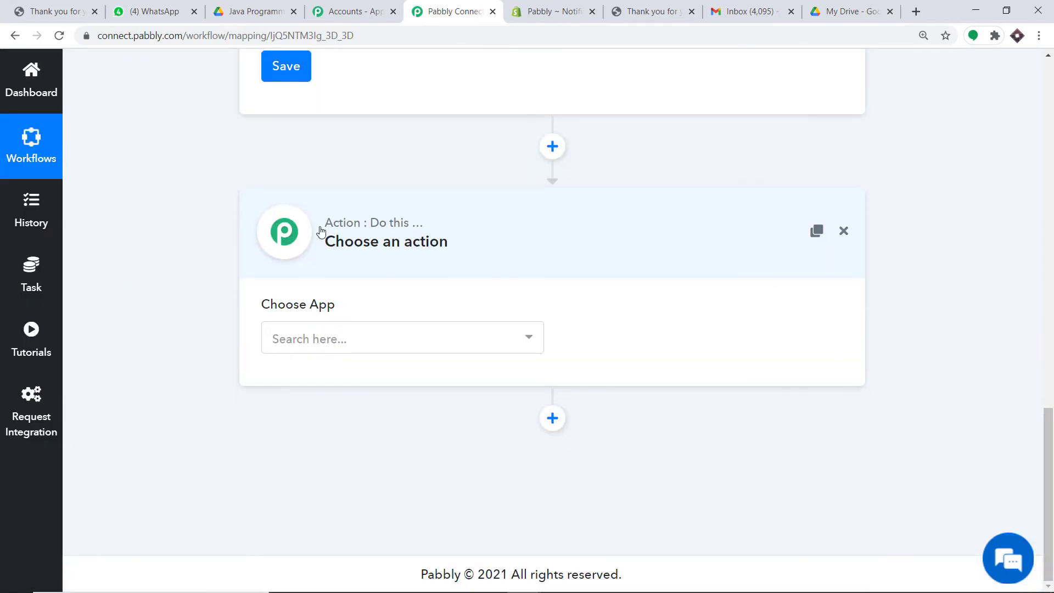
left_click(383, 334)
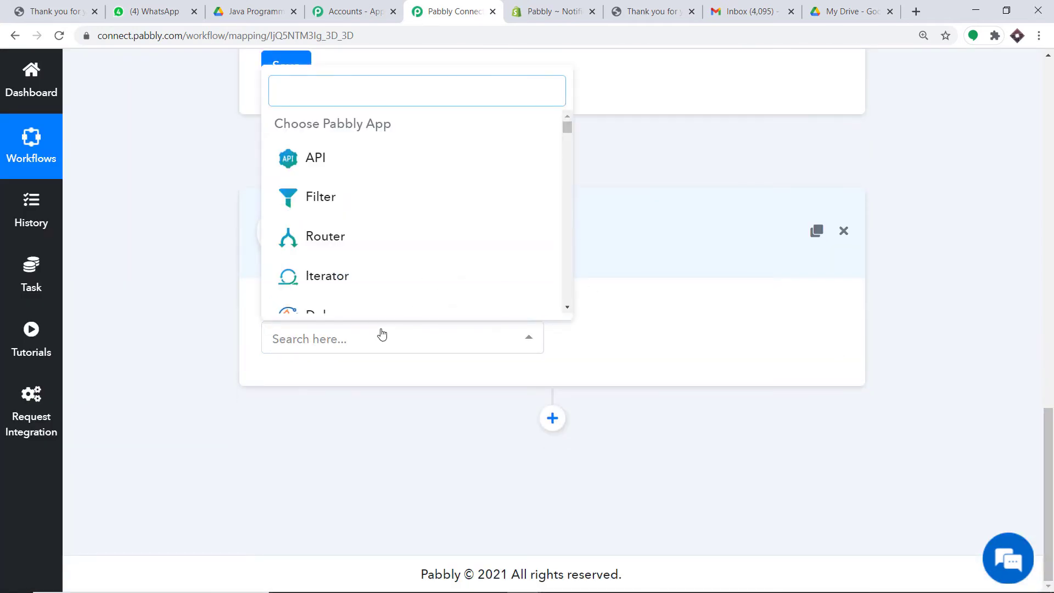
type("goo")
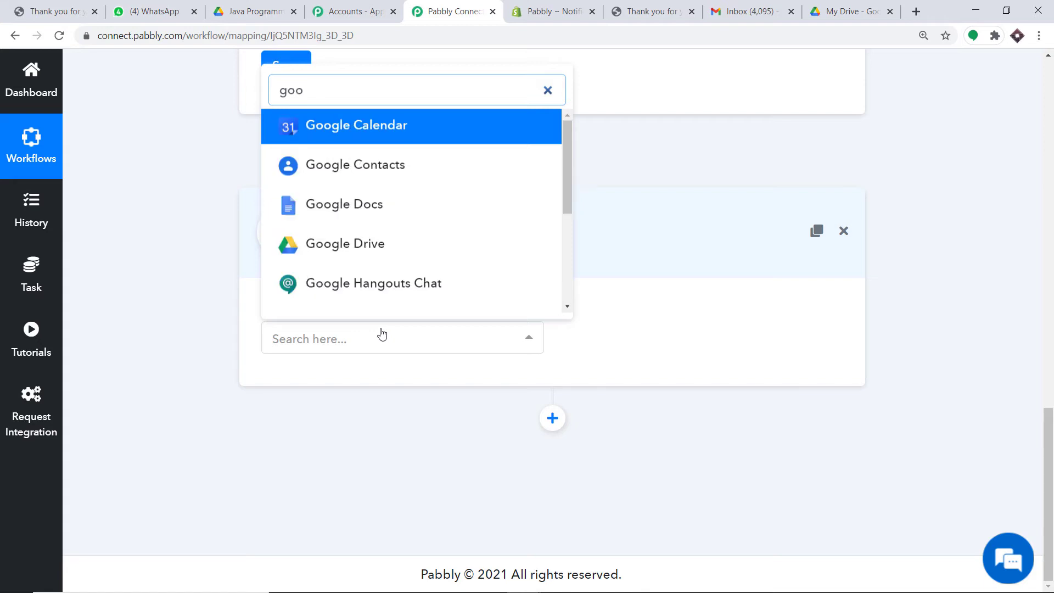
left_click(363, 245)
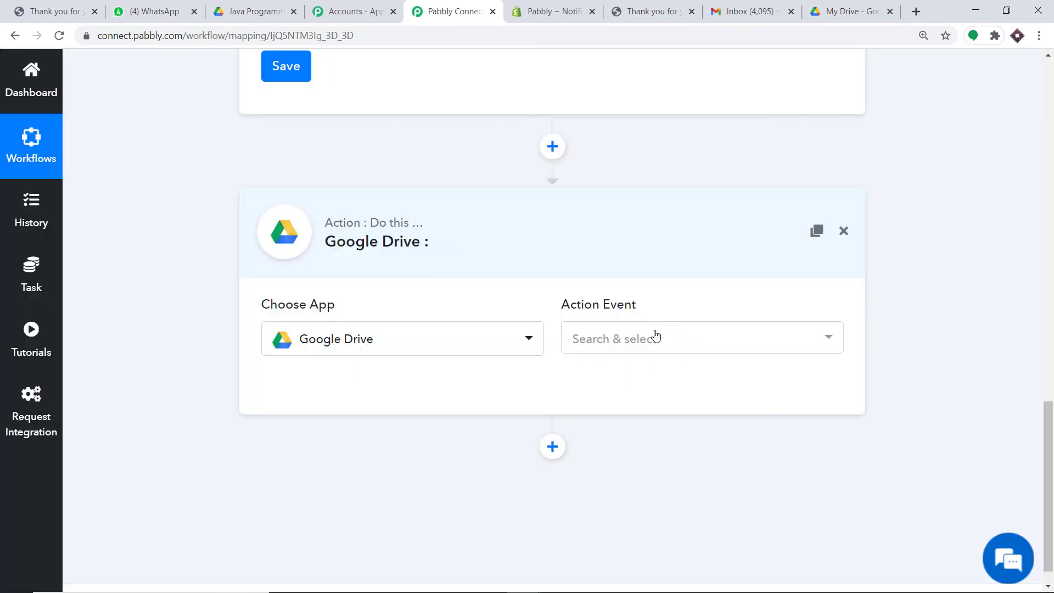
left_click(654, 338)
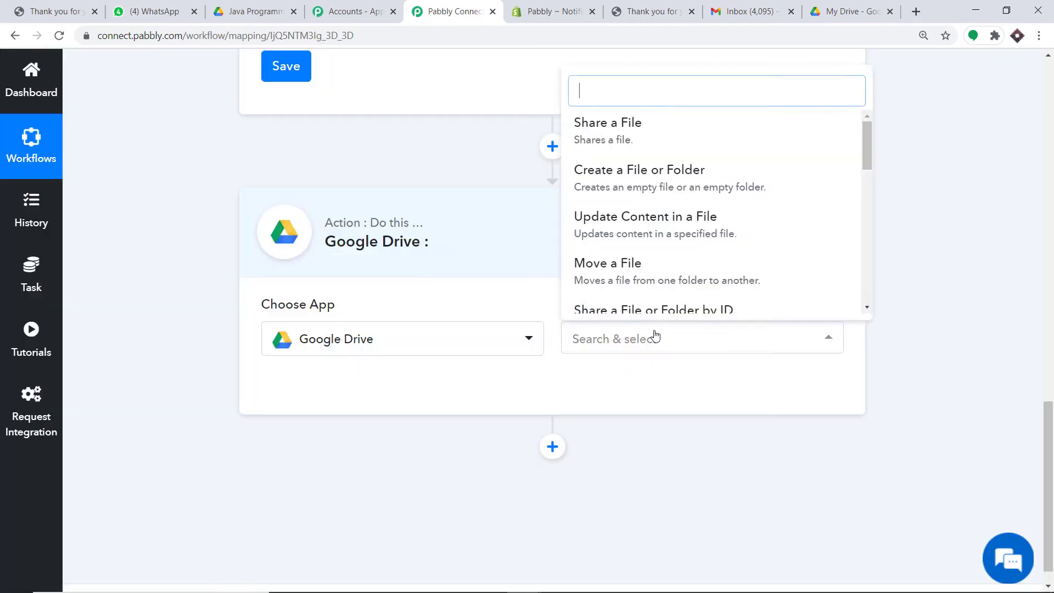
scroll(736, 212, "down", 5)
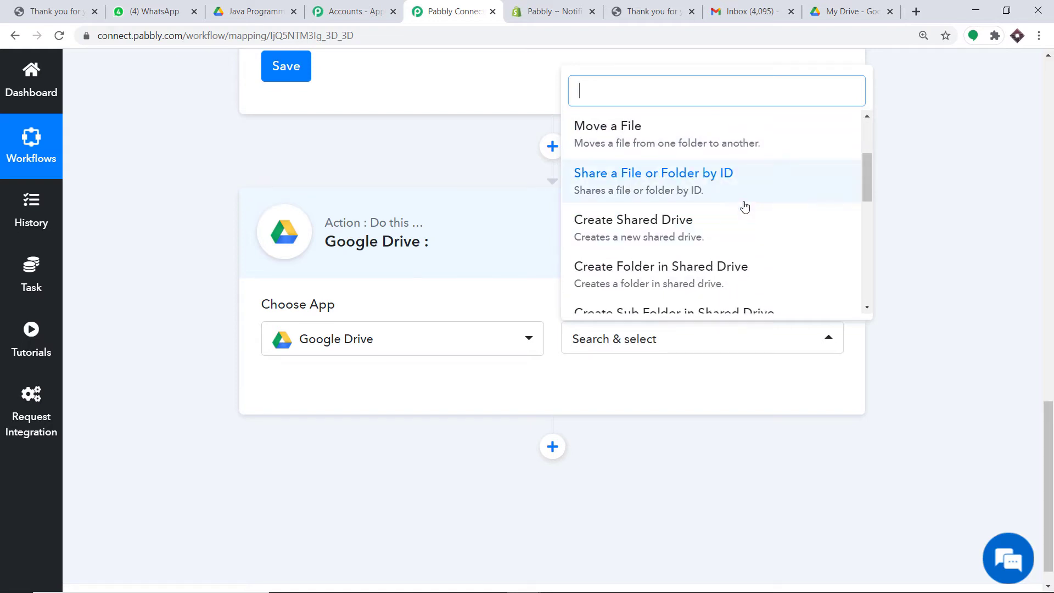
scroll(768, 186, "down", 3)
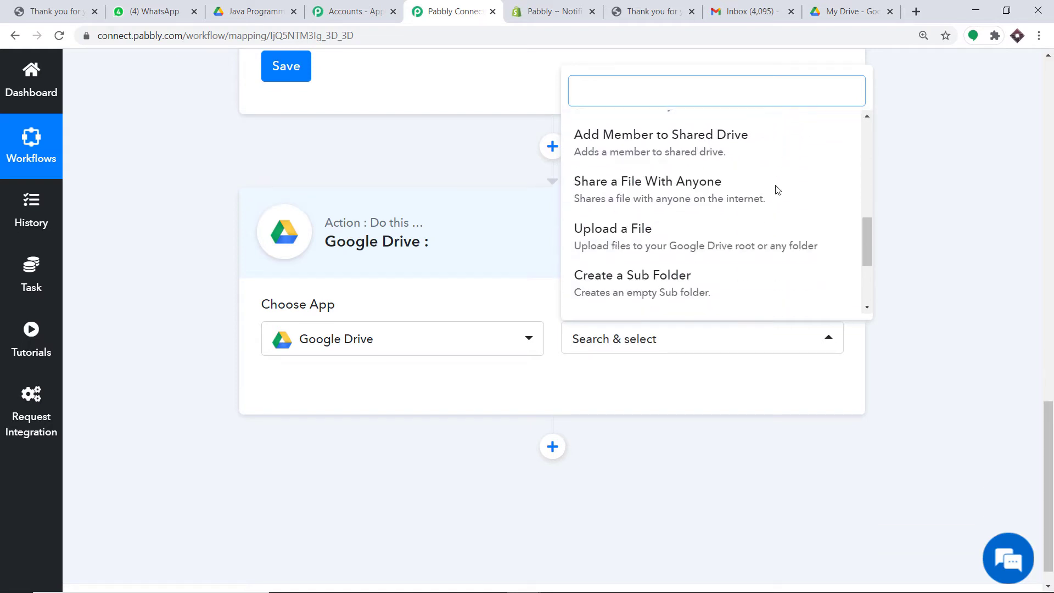
left_click(629, 190)
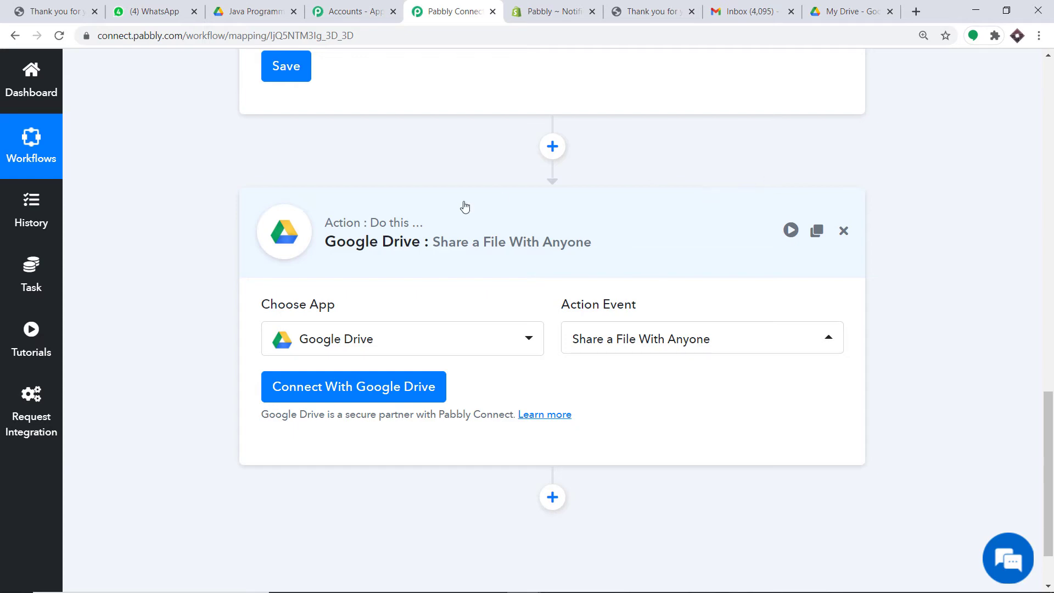
left_click(408, 377)
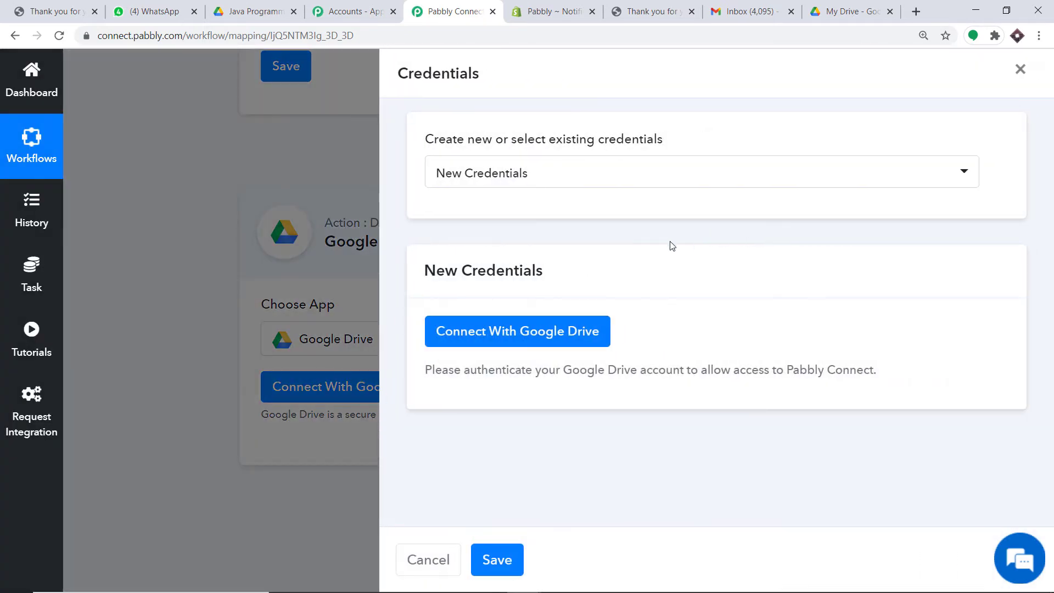
Sign in with a Google account, grant Pabbly Connect Drive access, and confirm the authorization
left_click(429, 337)
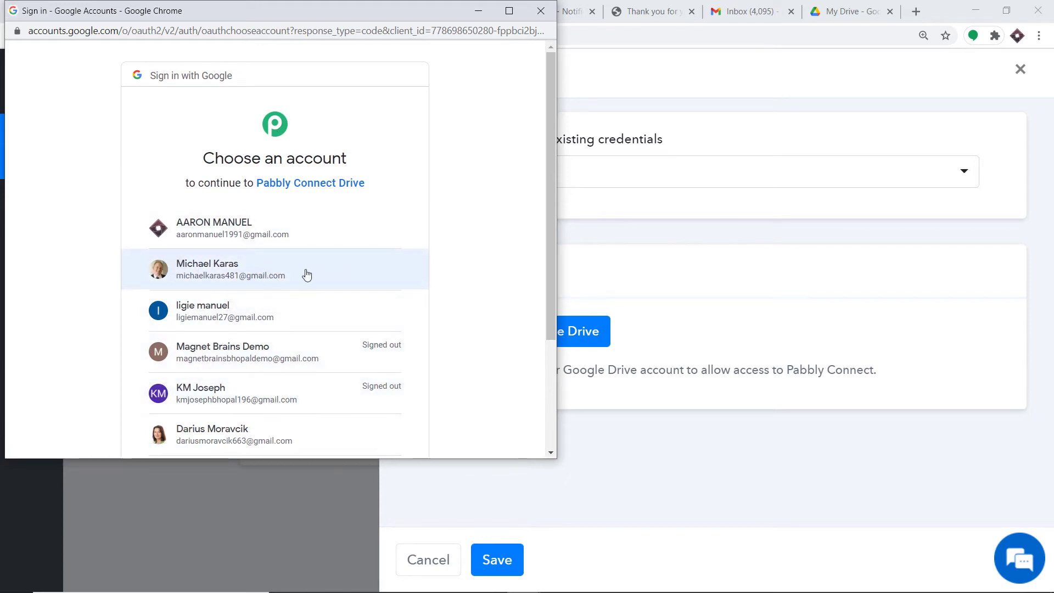
left_click_drag(343, 3, 901, 94)
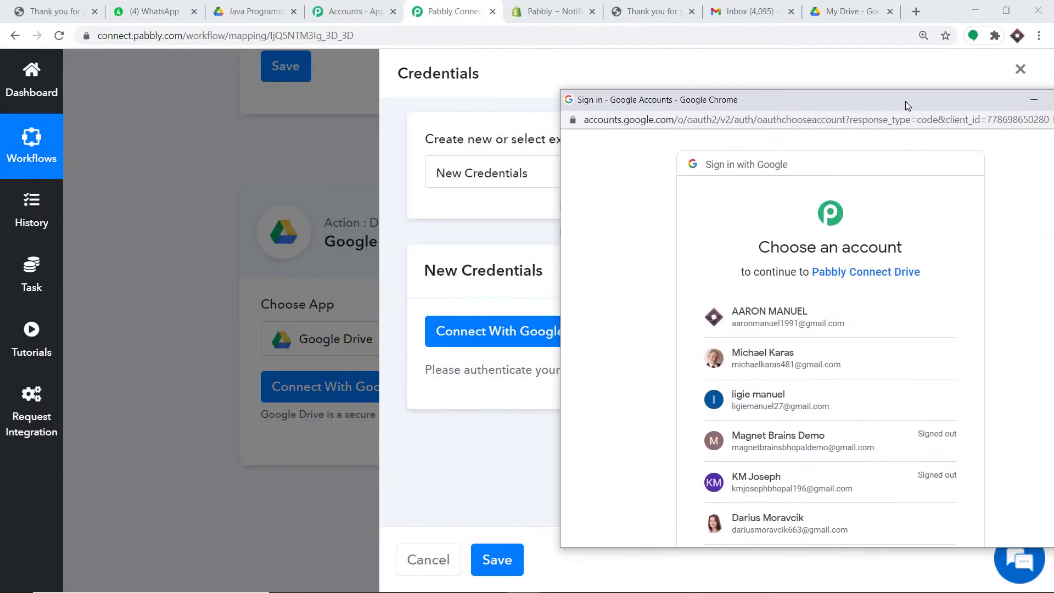
left_click(771, 362)
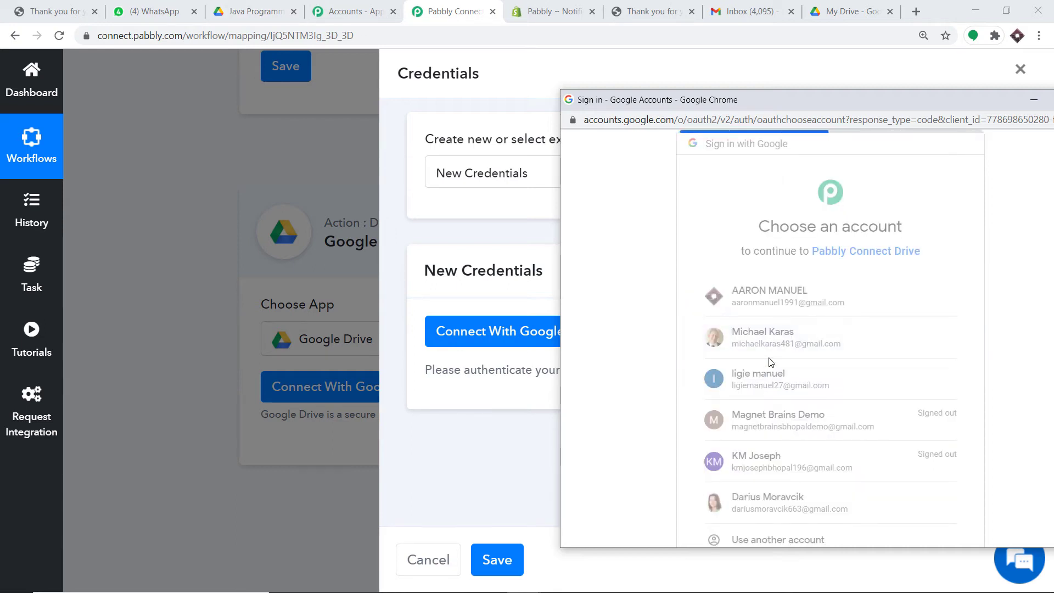
scroll(791, 297, "down", 2)
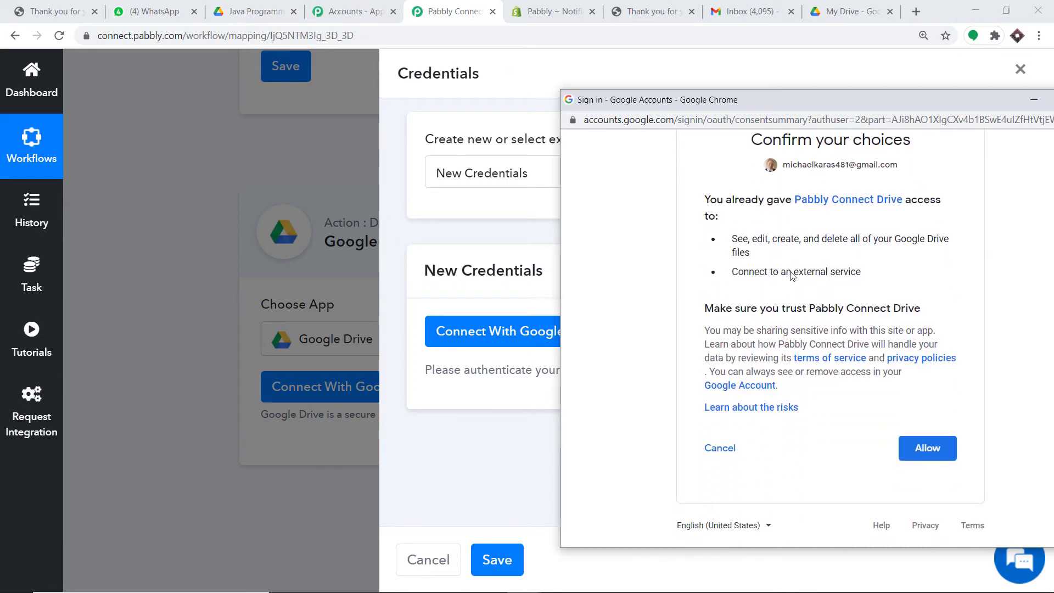
left_click_drag(845, 97, 690, 35)
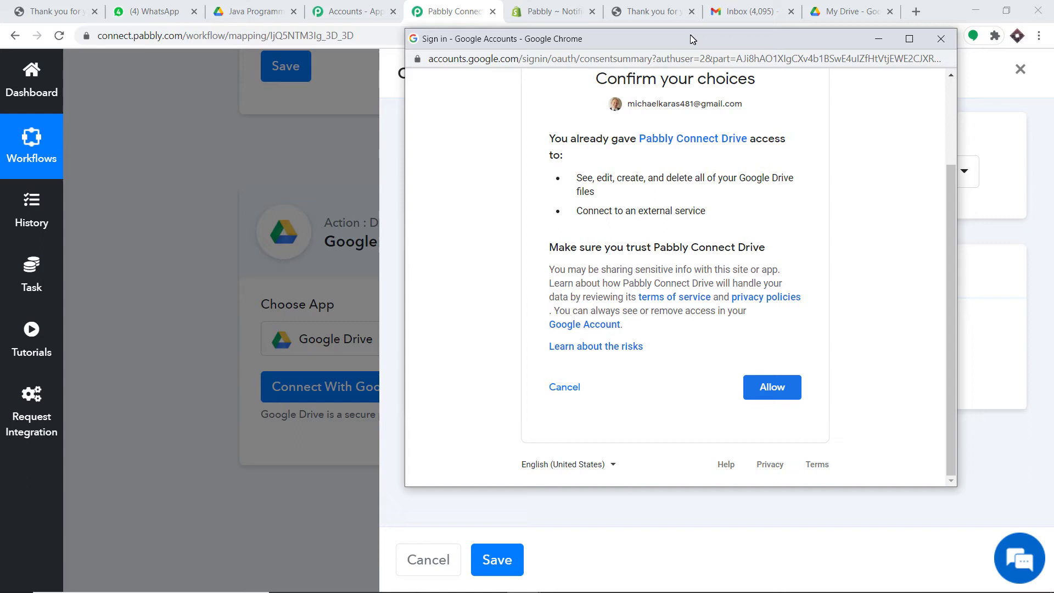
left_click(784, 393)
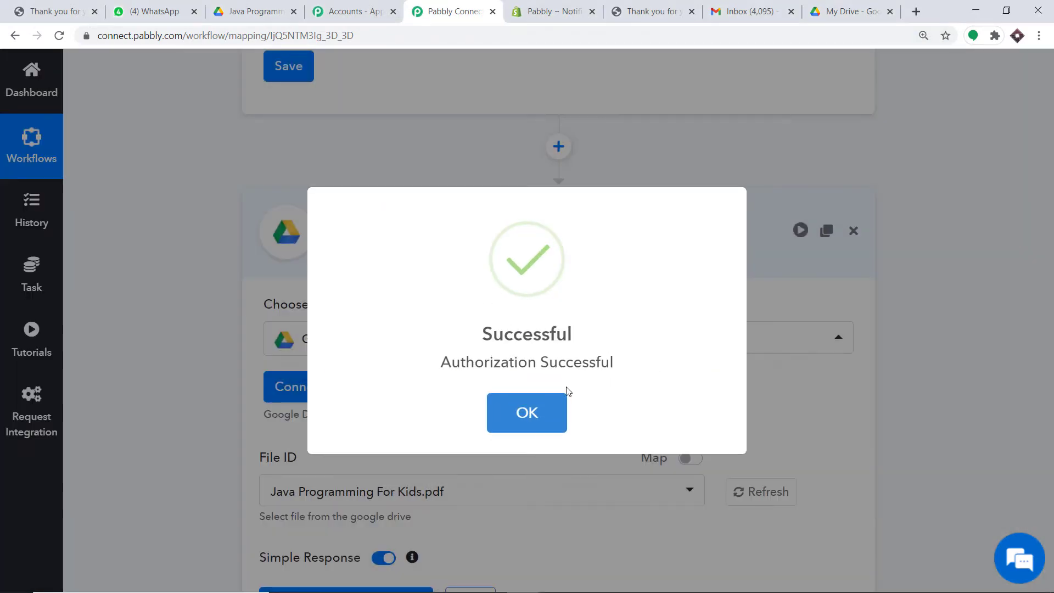
left_click(548, 415)
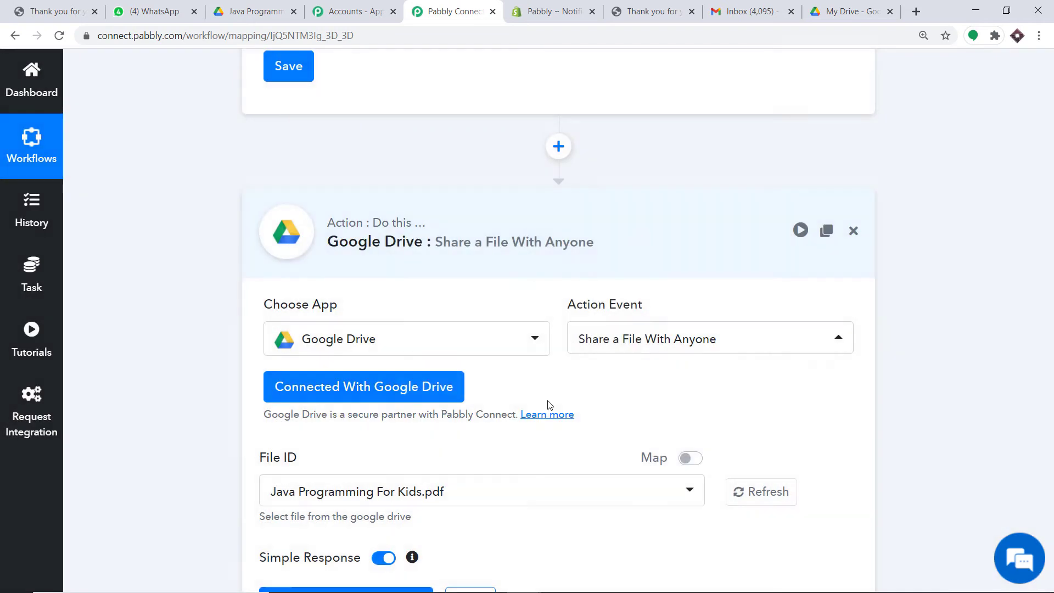
scroll(494, 318, "down", 3)
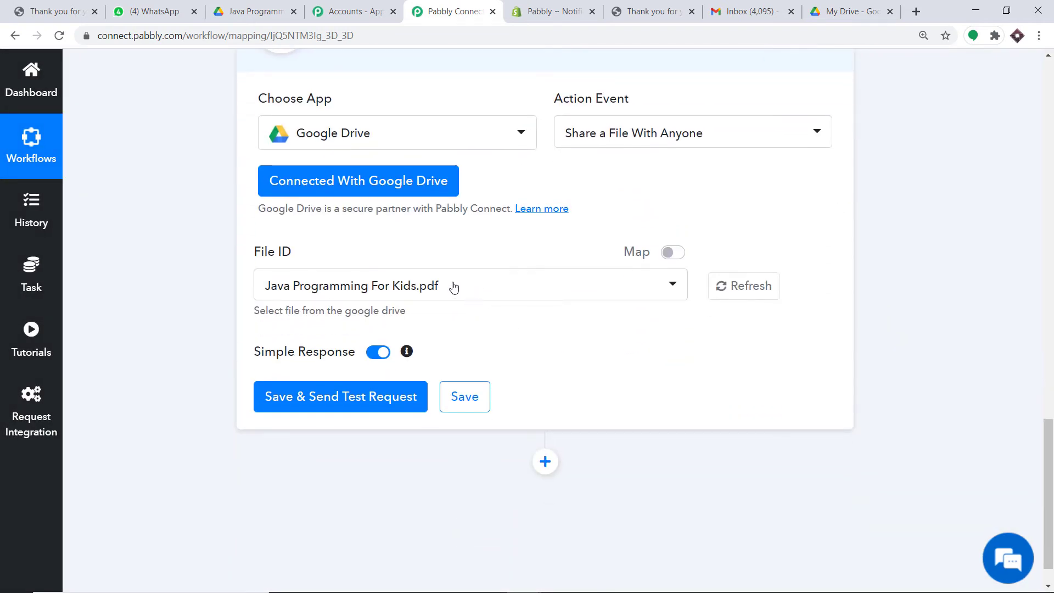
left_click(434, 294)
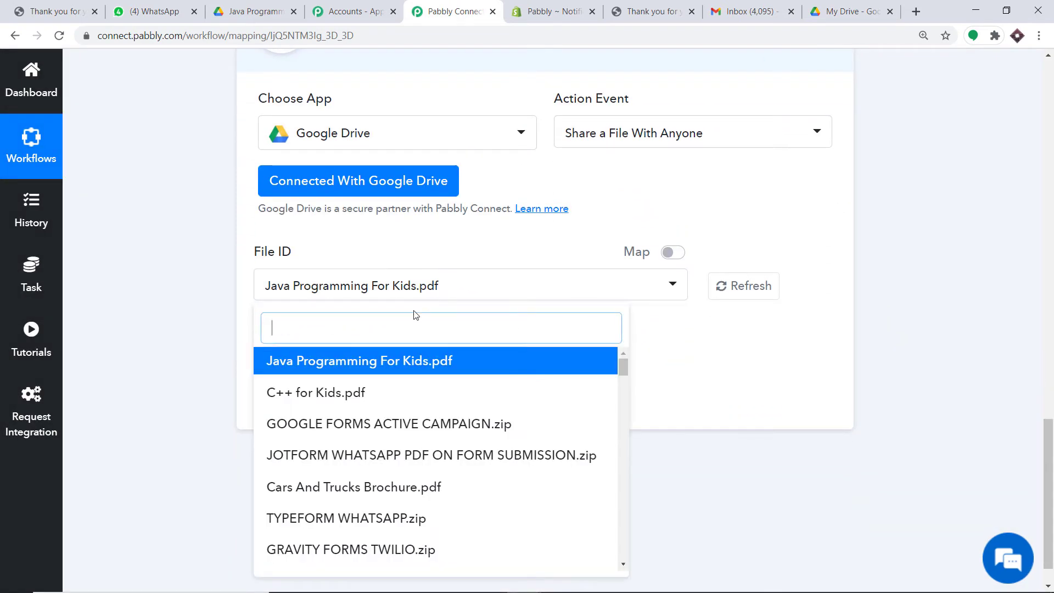
scroll(388, 427, "down", 6)
scroll(388, 431, "down", 15)
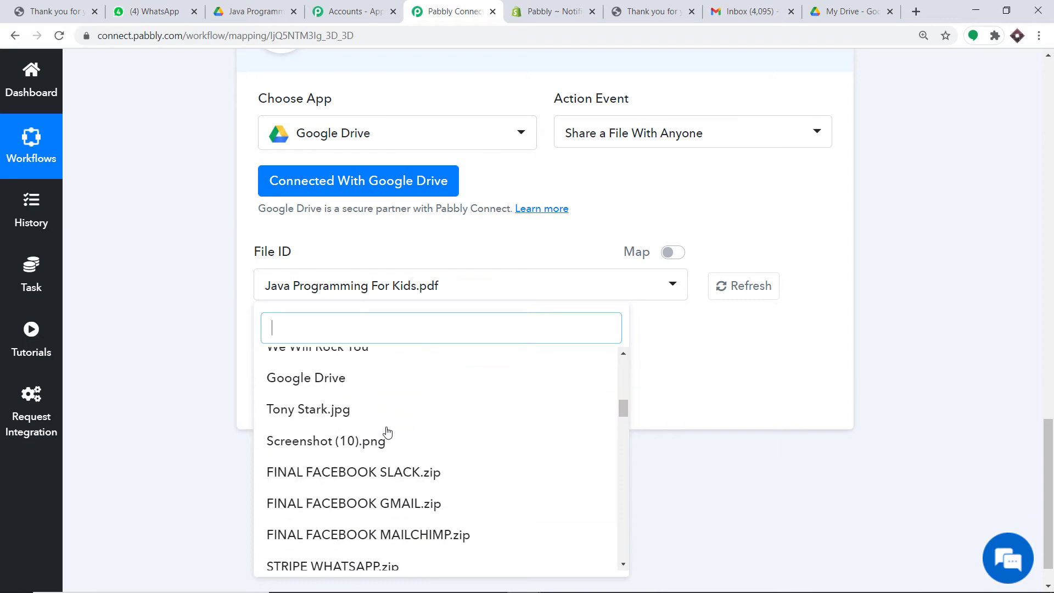
left_click(840, 10)
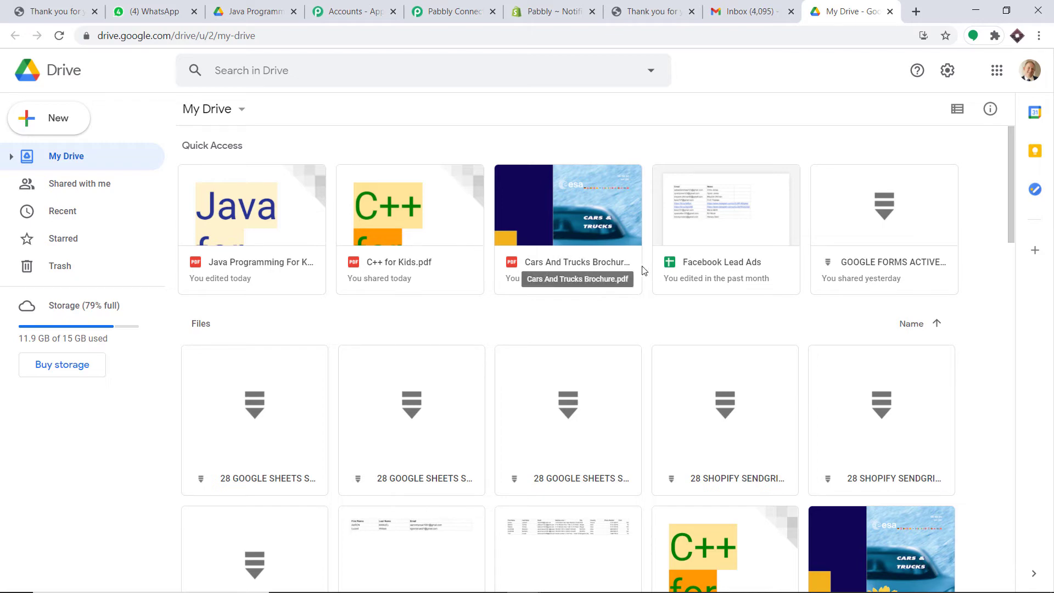
left_click(472, 8)
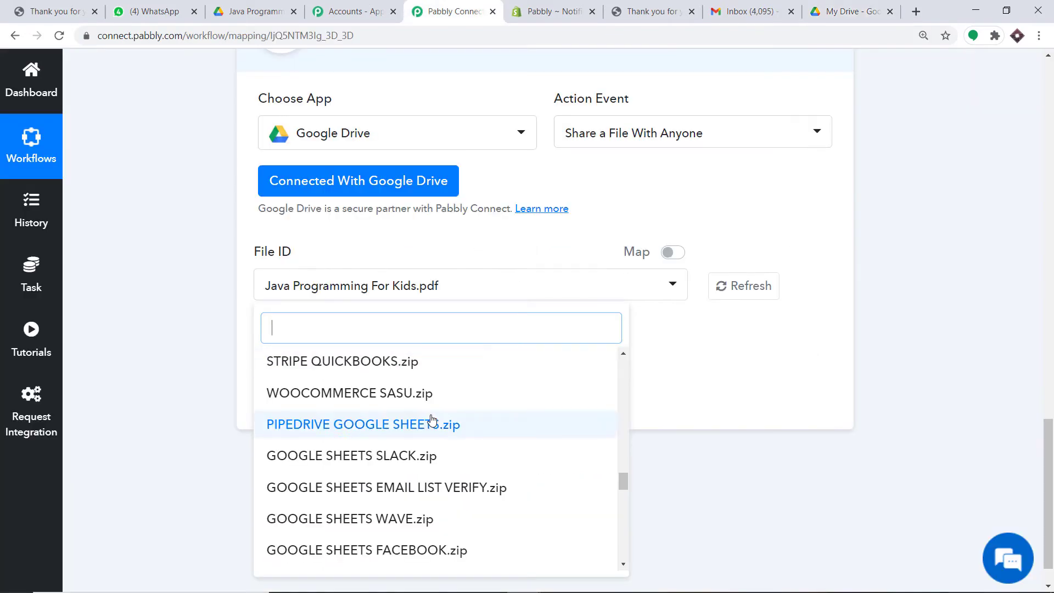
scroll(429, 419, "down", 8)
scroll(429, 417, "up", 8)
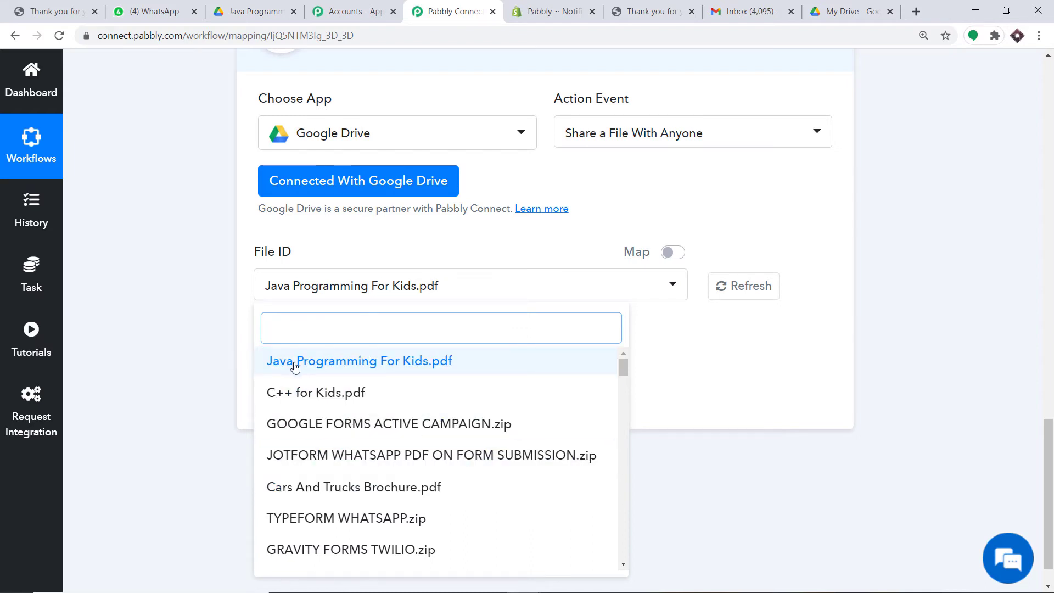
left_click(336, 368)
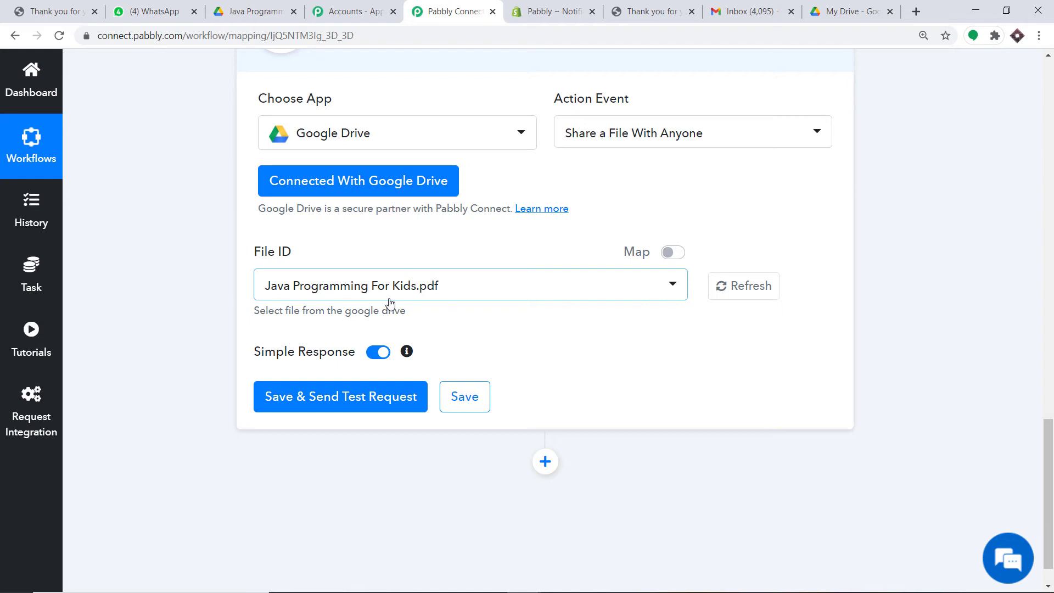
Test the Drive sharing step and select the returned webViewLink value
left_click(316, 410)
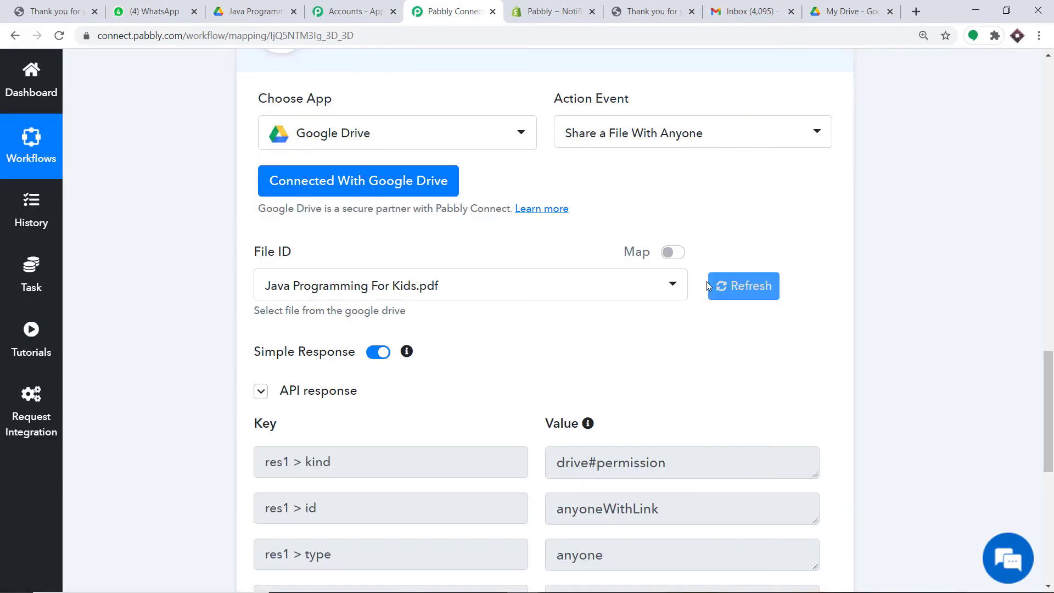
scroll(704, 284, "down", 7)
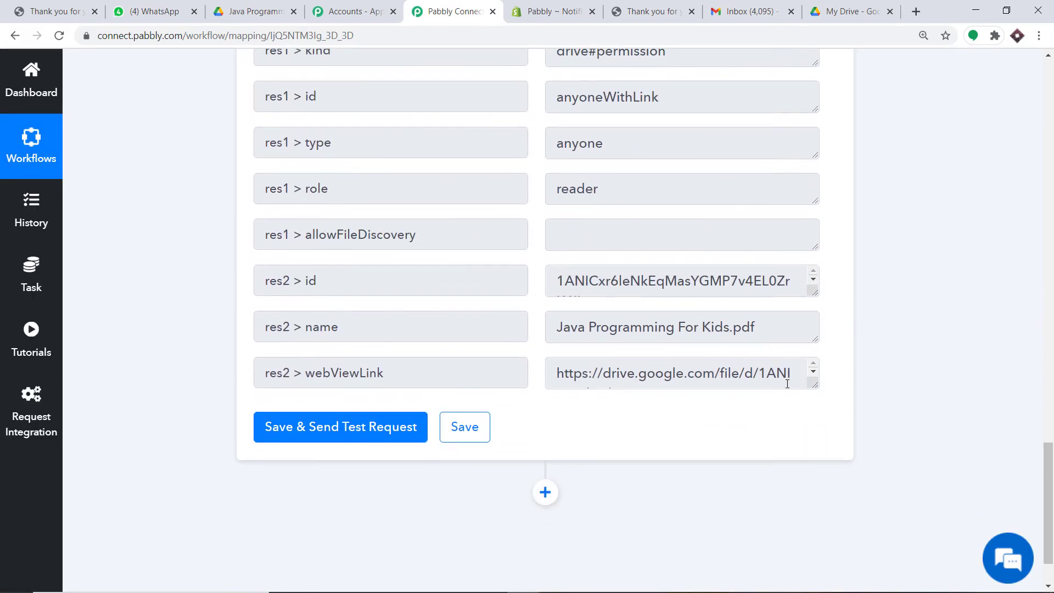
left_click_drag(815, 387, 812, 502)
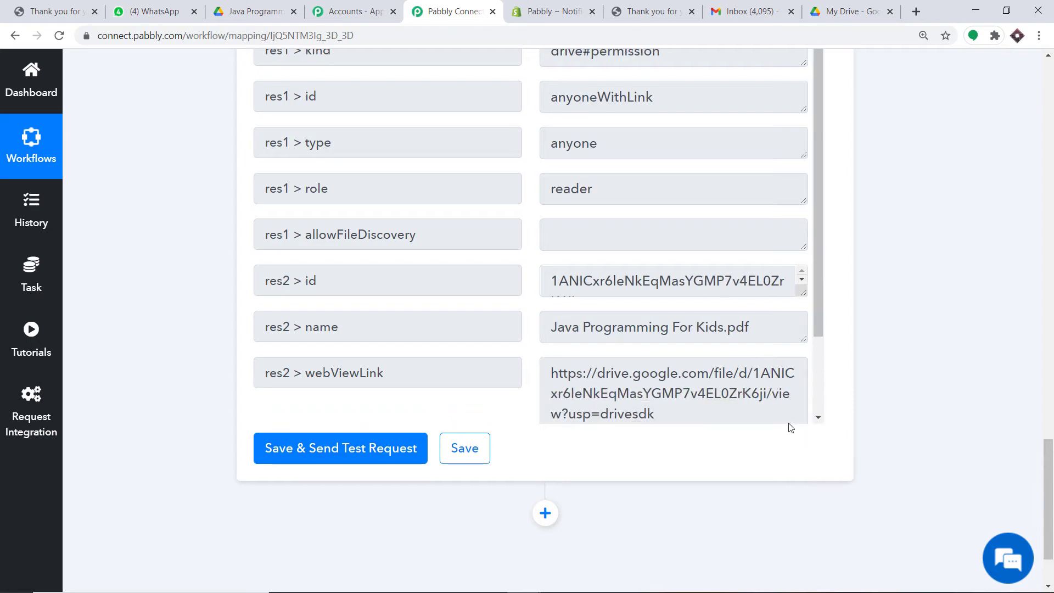
scroll(703, 340, "down", 2)
left_click_drag(653, 318, 554, 275)
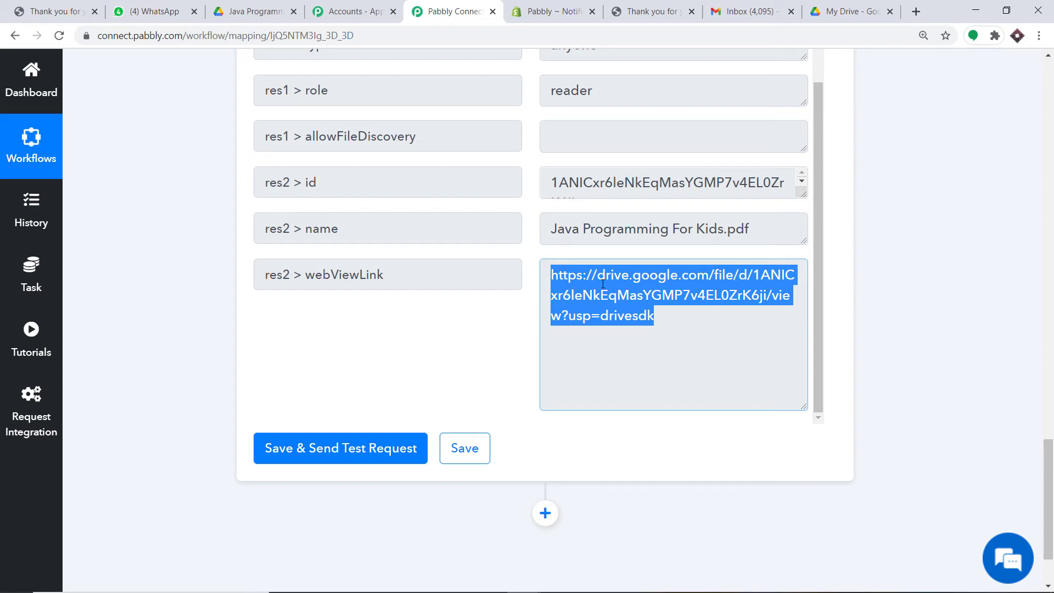
Add a new empty action step below the Drive step
left_click_drag(1047, 455, 1047, 476)
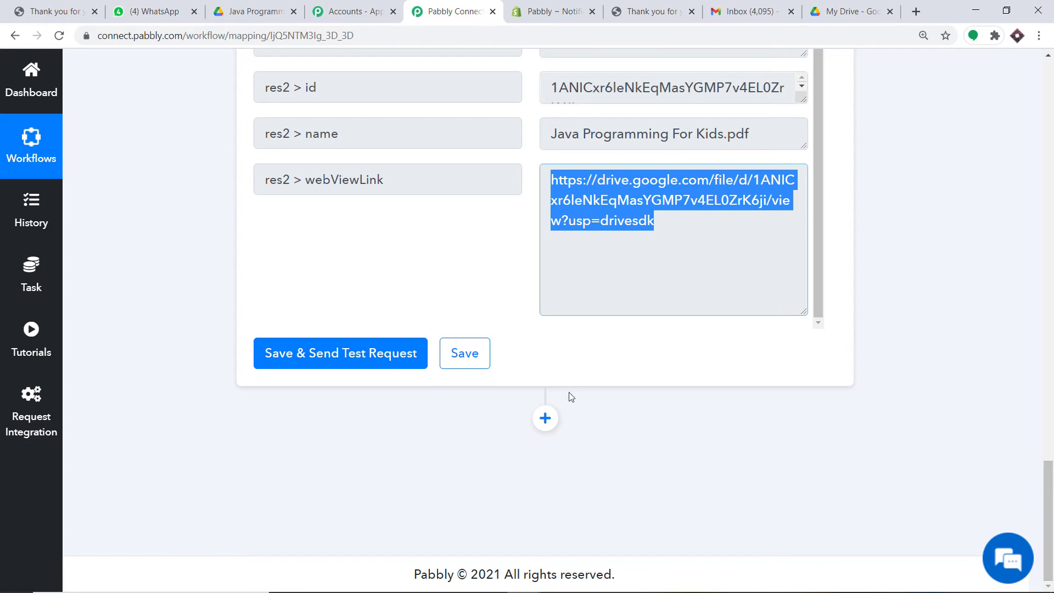
left_click(548, 419)
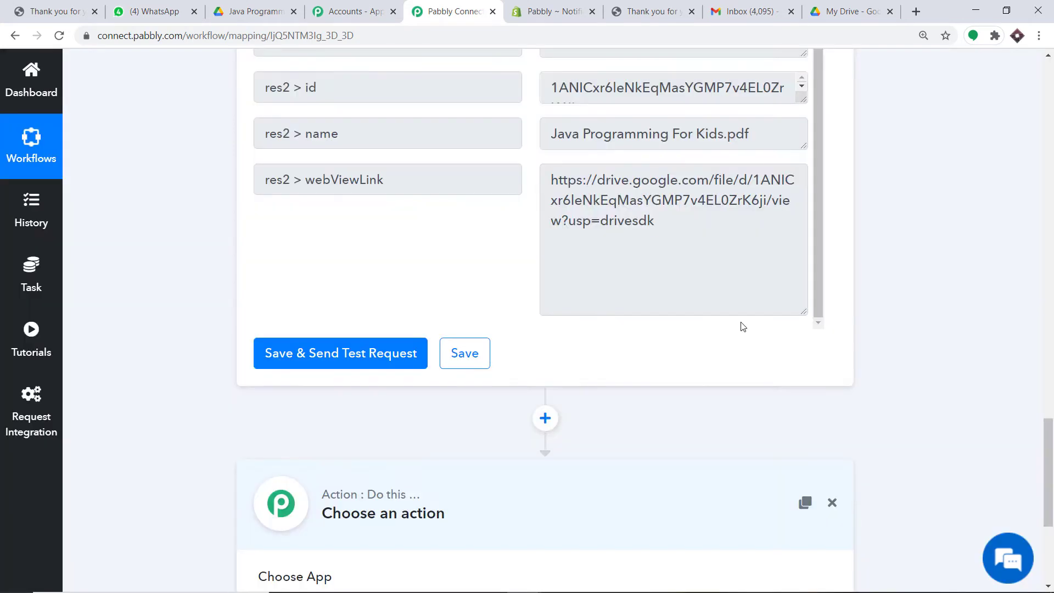
left_click_drag(1044, 439, 1045, 493)
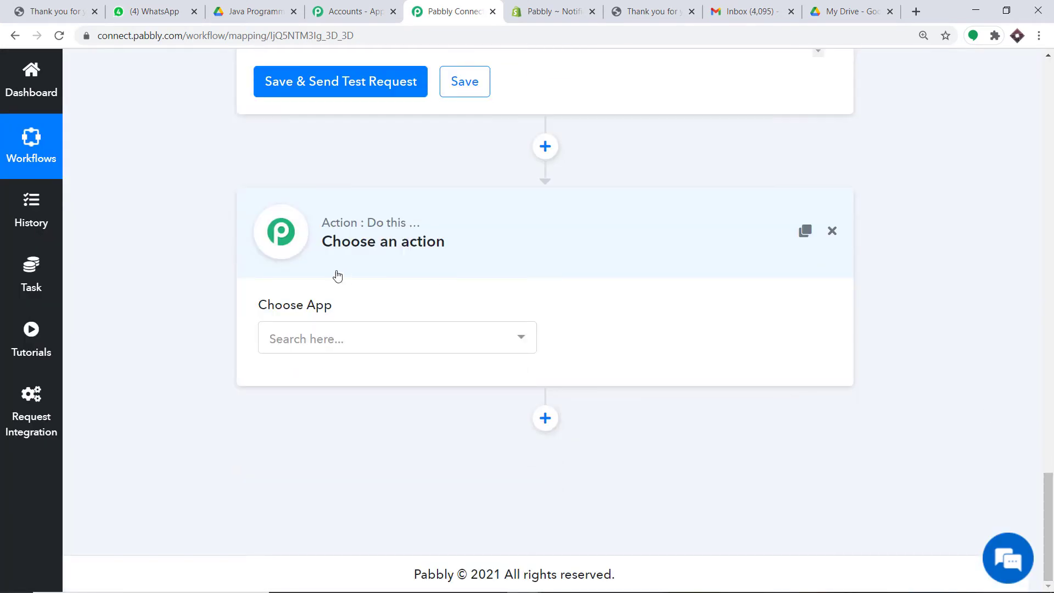
Search 'chat' and choose Chat API as the new step's app
left_click(384, 335)
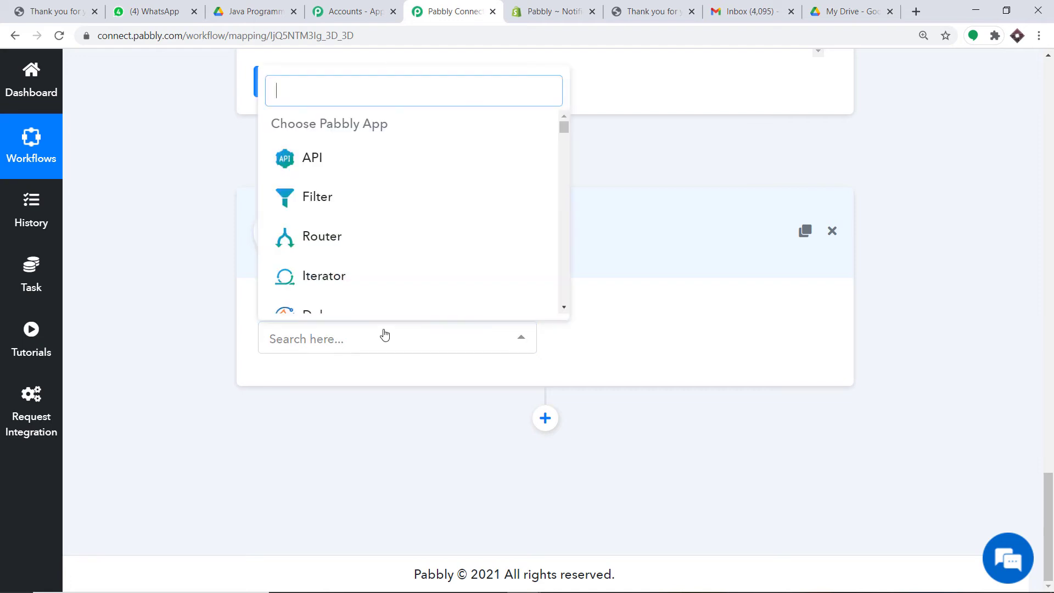
type("chat")
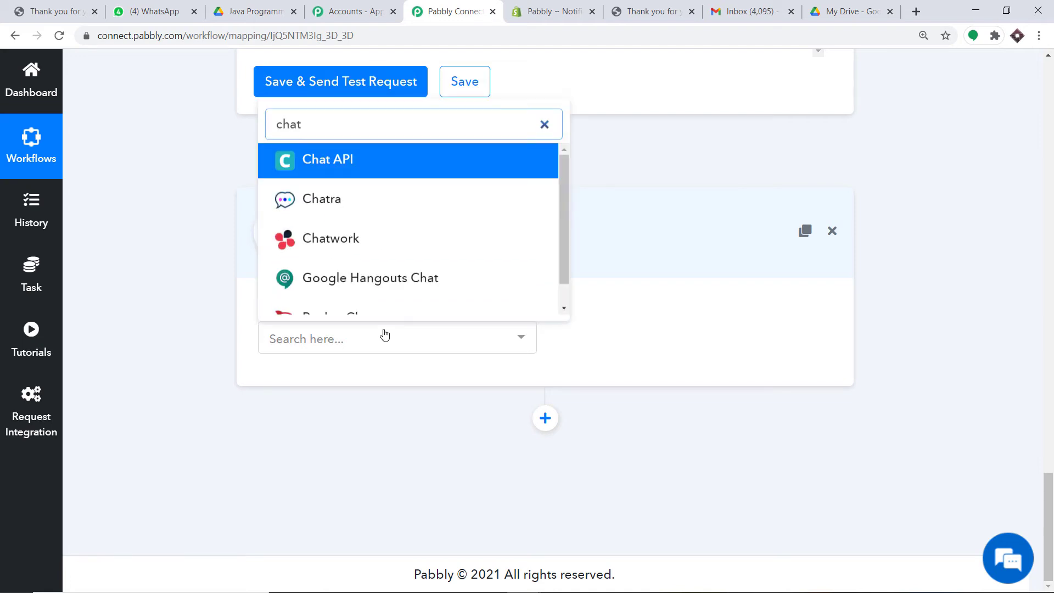
left_click(398, 172)
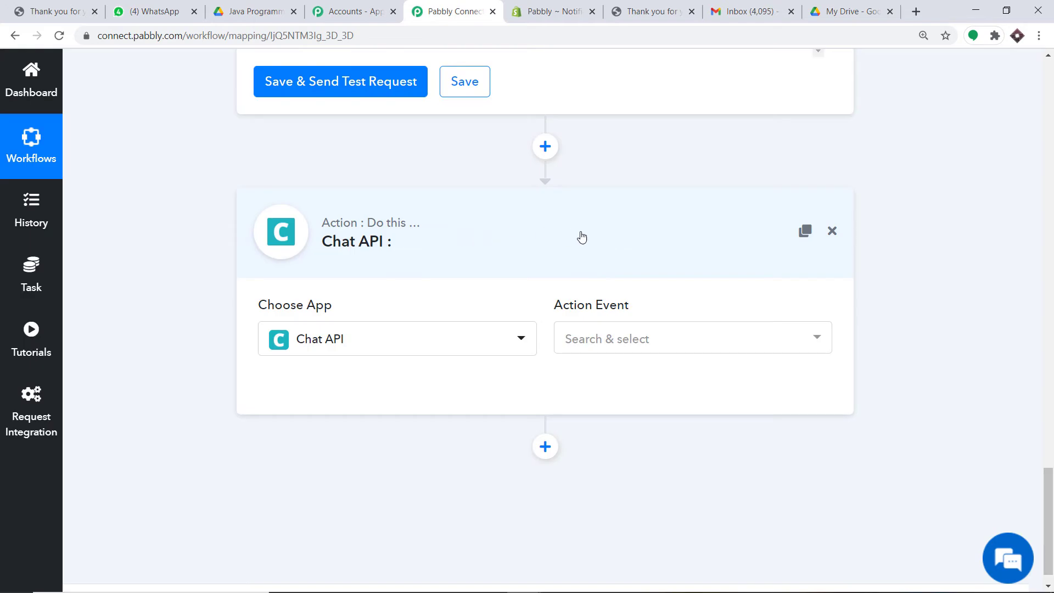
Set the action event to Send Link and review the other Chat API events
left_click(631, 341)
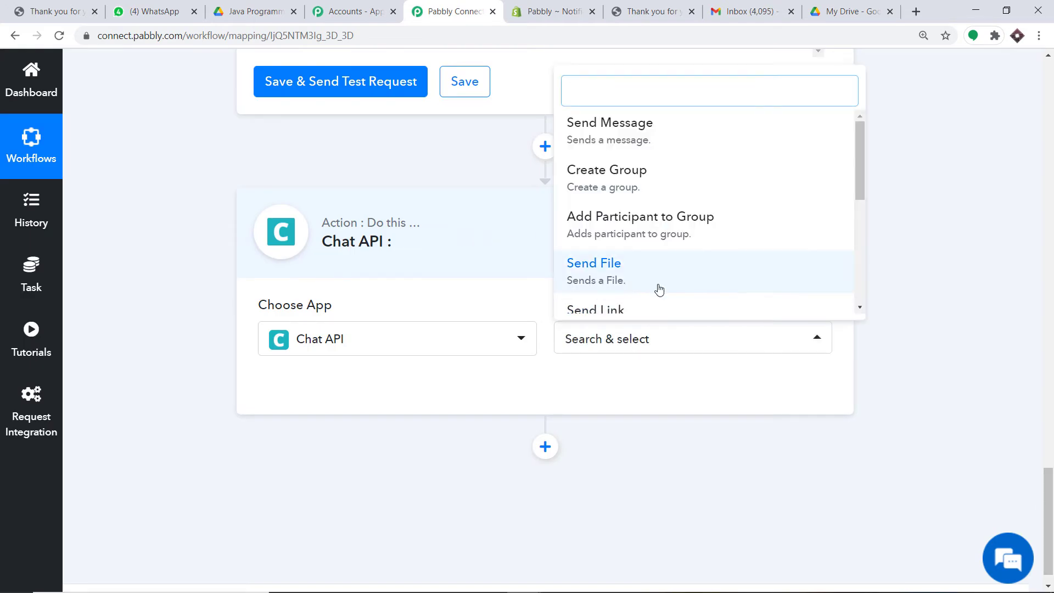
scroll(661, 288, "down", 1)
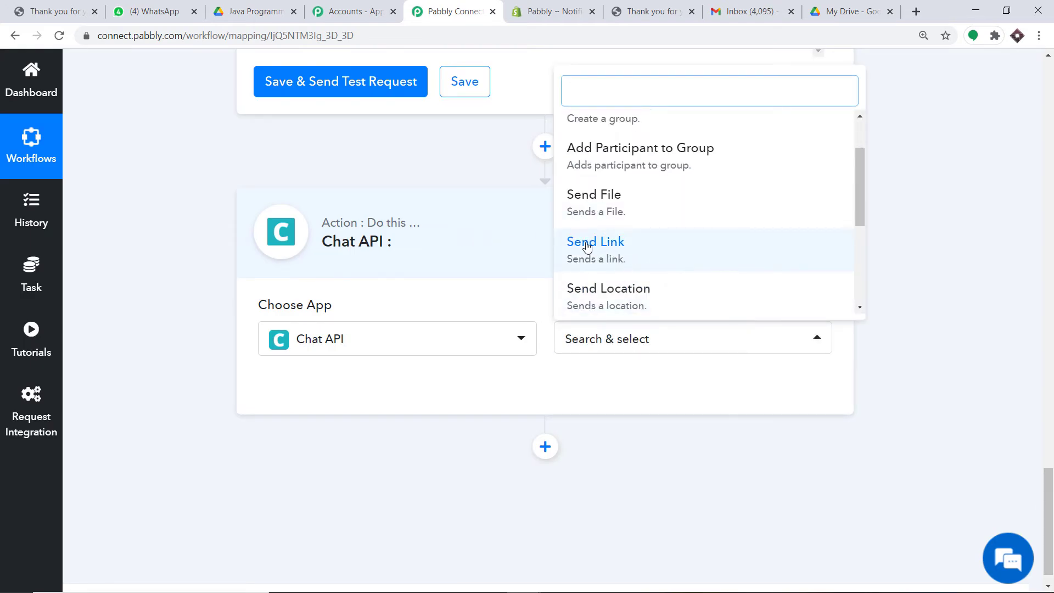
left_click(569, 250)
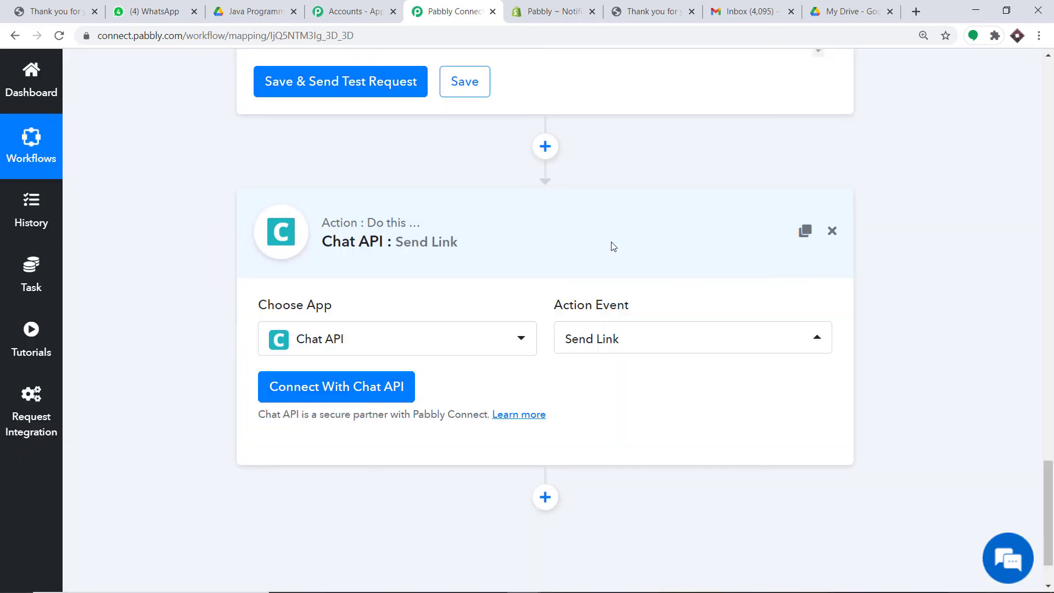
left_click(617, 338)
scroll(644, 252, "up", 3)
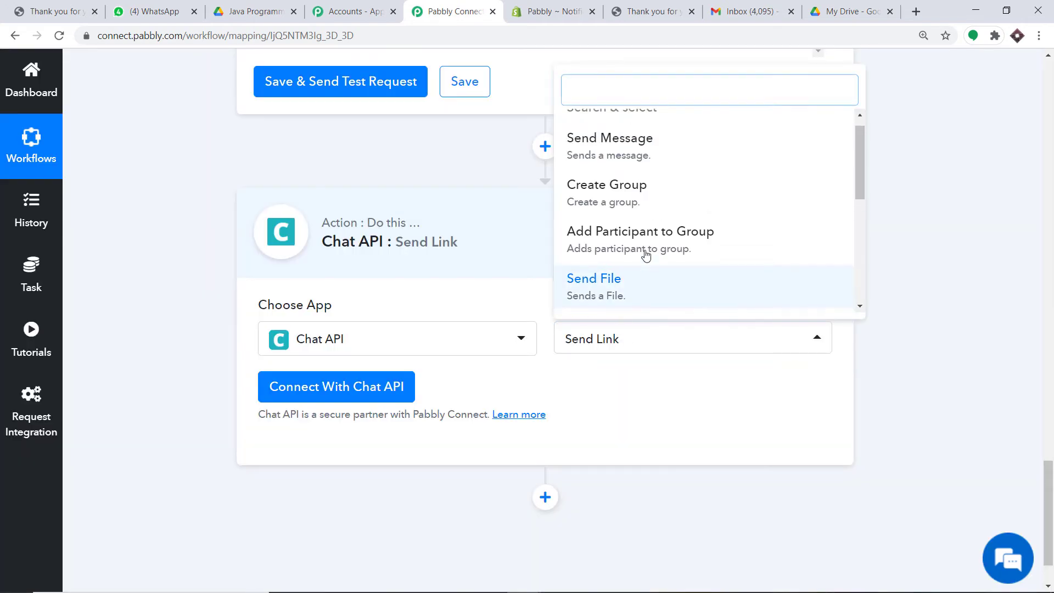
scroll(645, 235, "up", 2)
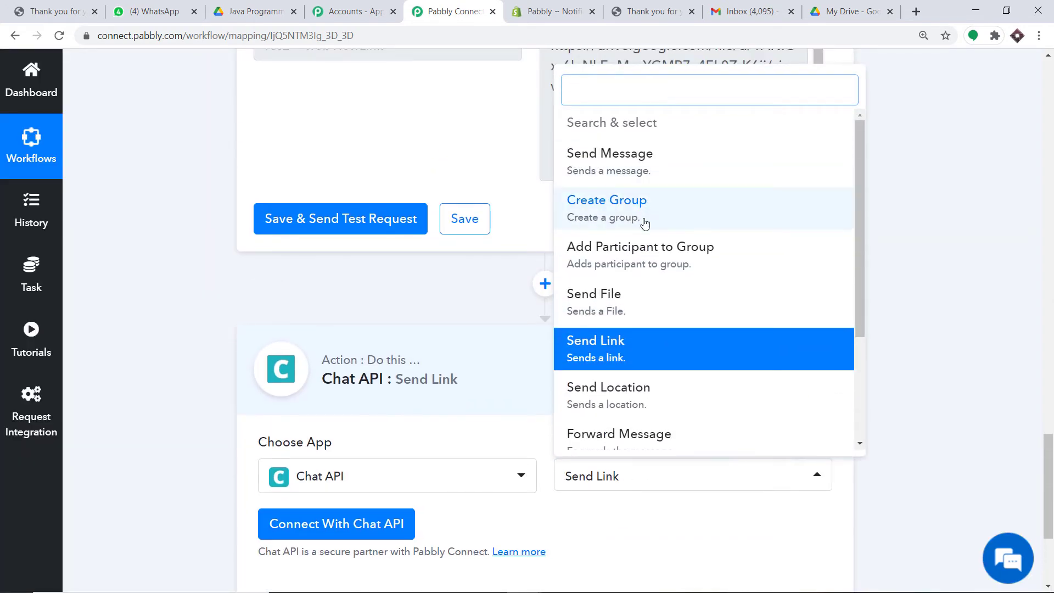
scroll(600, 311, "down", 2)
scroll(642, 330, "down", 1)
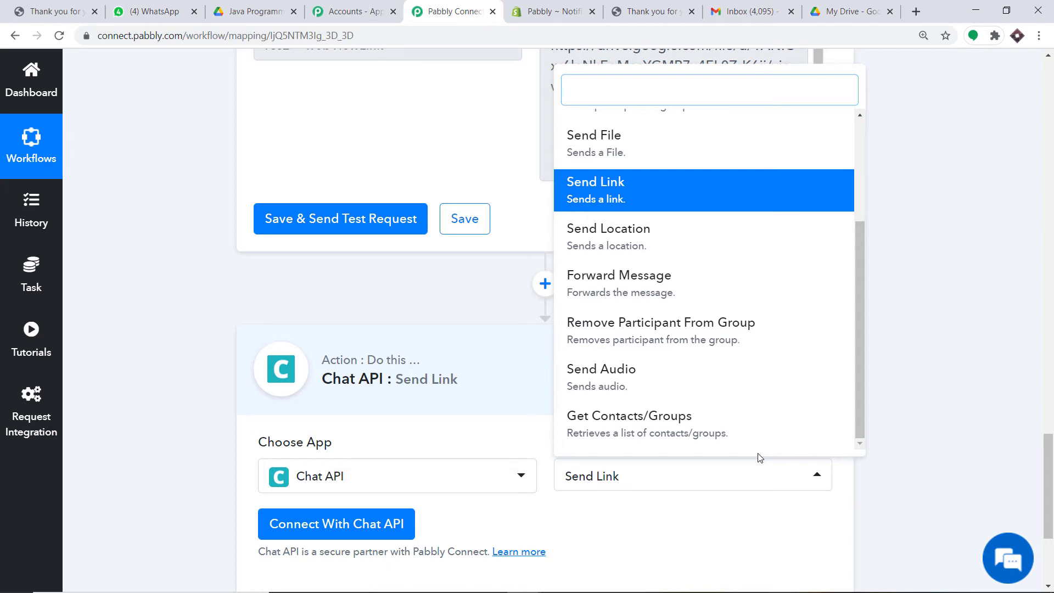
left_click(652, 520)
Start a Chat API connection and paste the instance's API URL from the Chat API dashboard
left_click(348, 522)
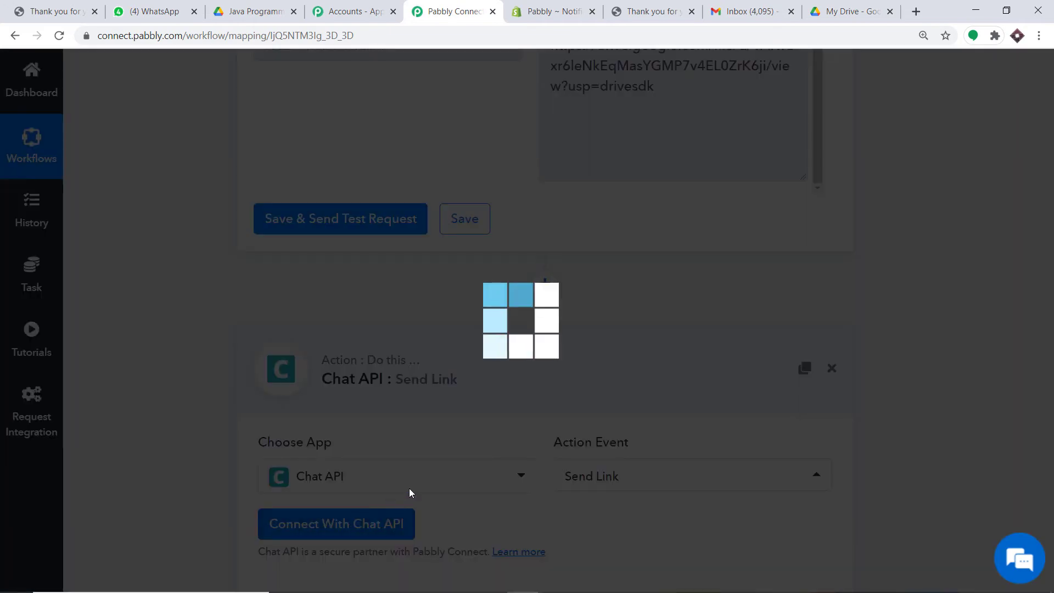
scroll(665, 324, "down", 1)
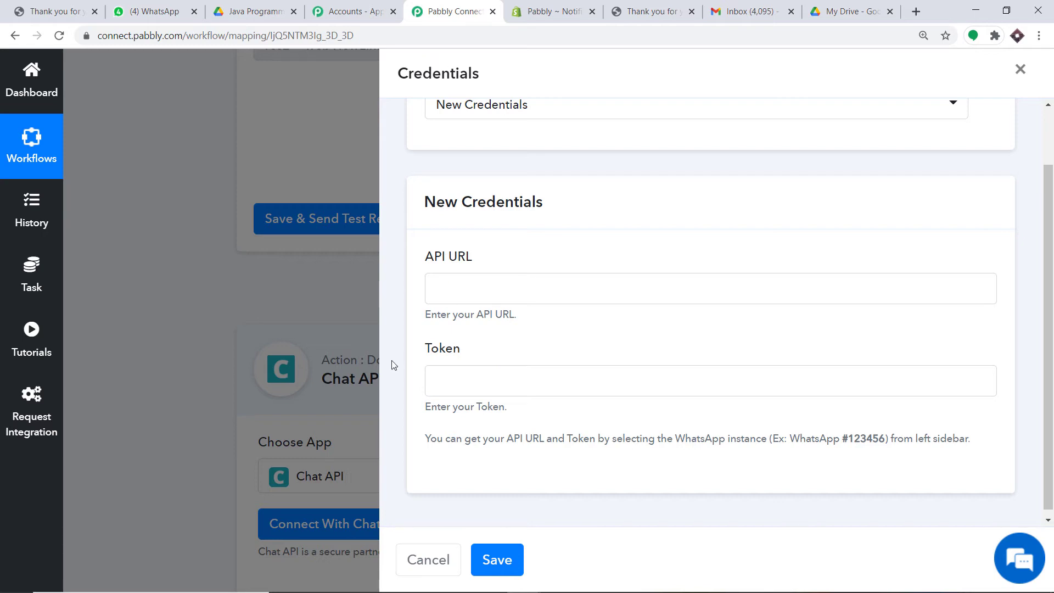
left_click(916, 11)
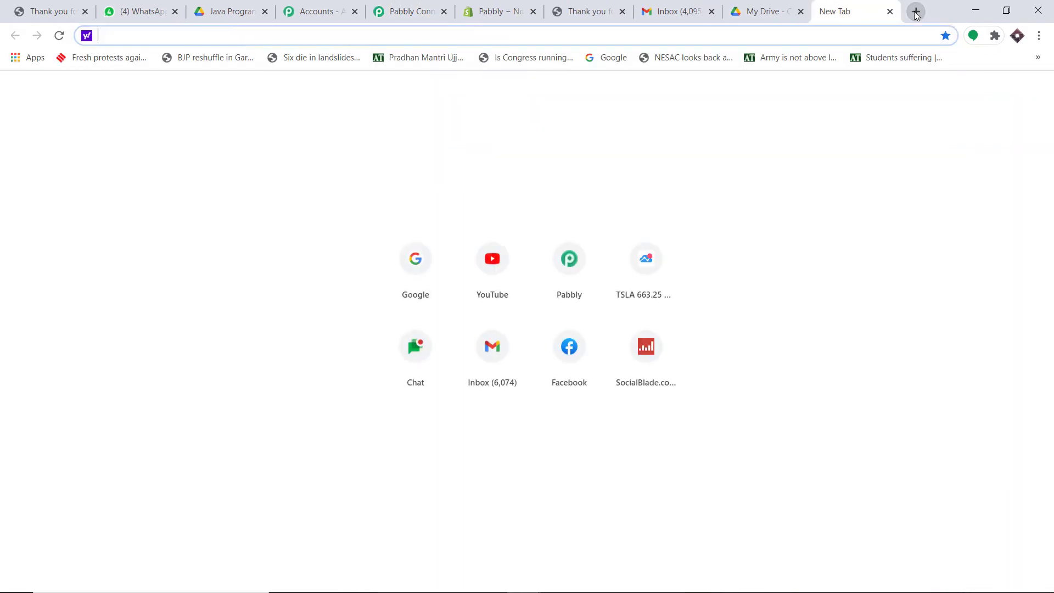
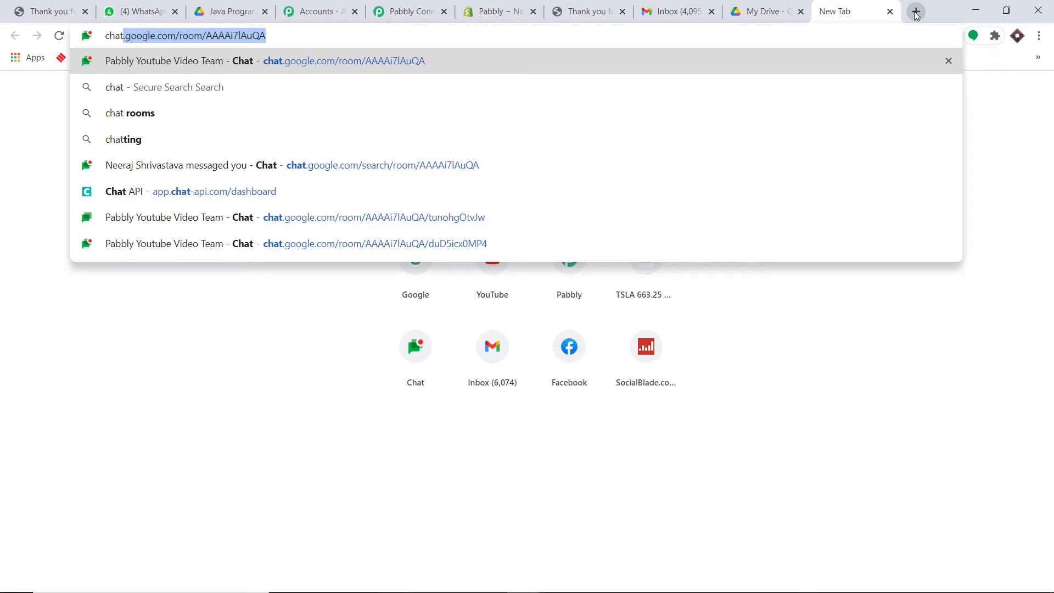
left_click(290, 183)
left_click_drag(482, 175, 423, 173)
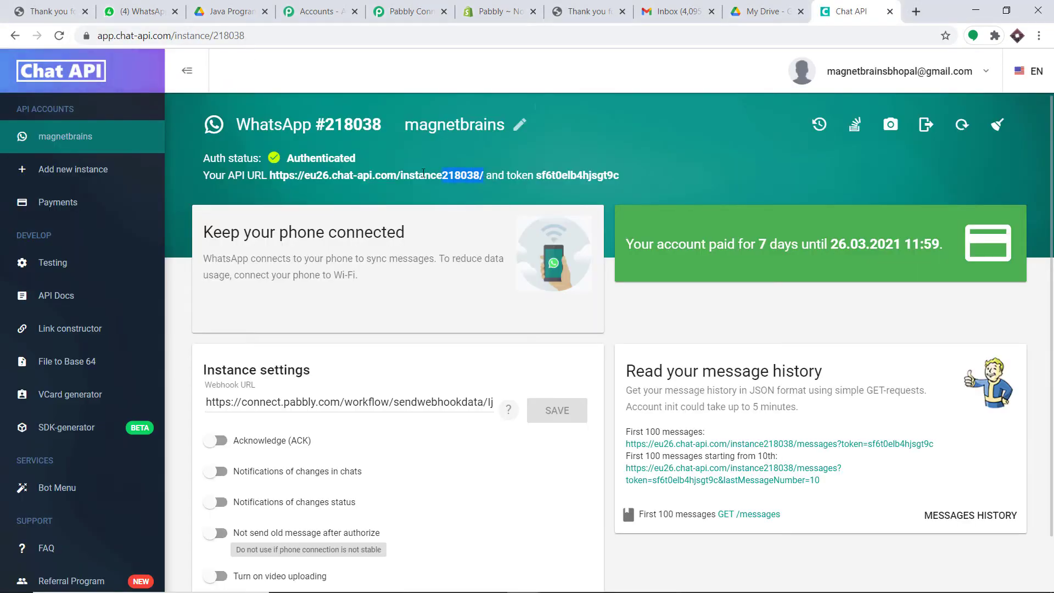
right_click(271, 177)
left_click(284, 188)
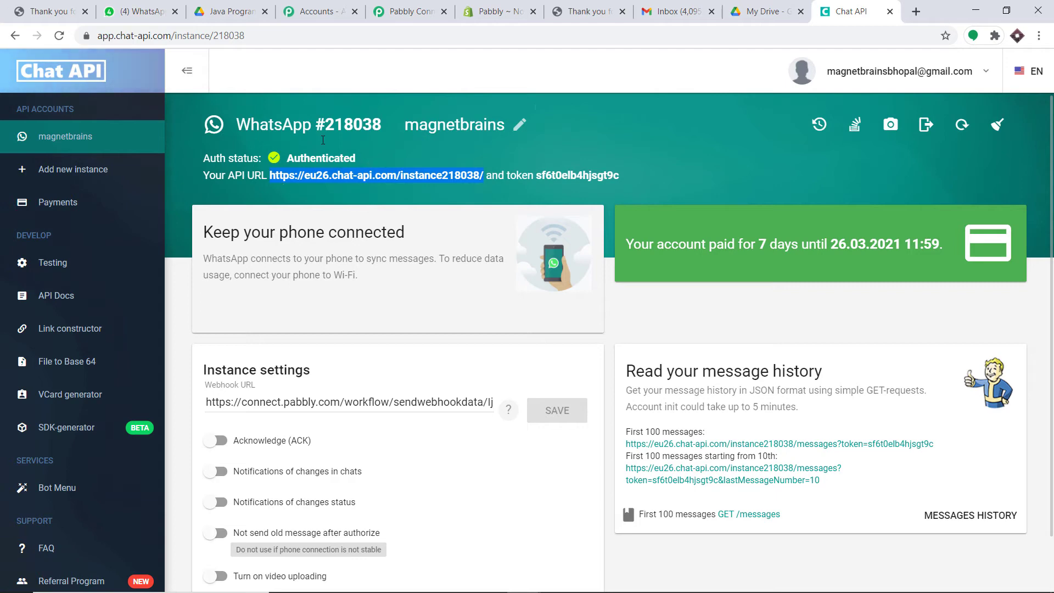
left_click(411, 11)
left_click(487, 283)
right_click(487, 284)
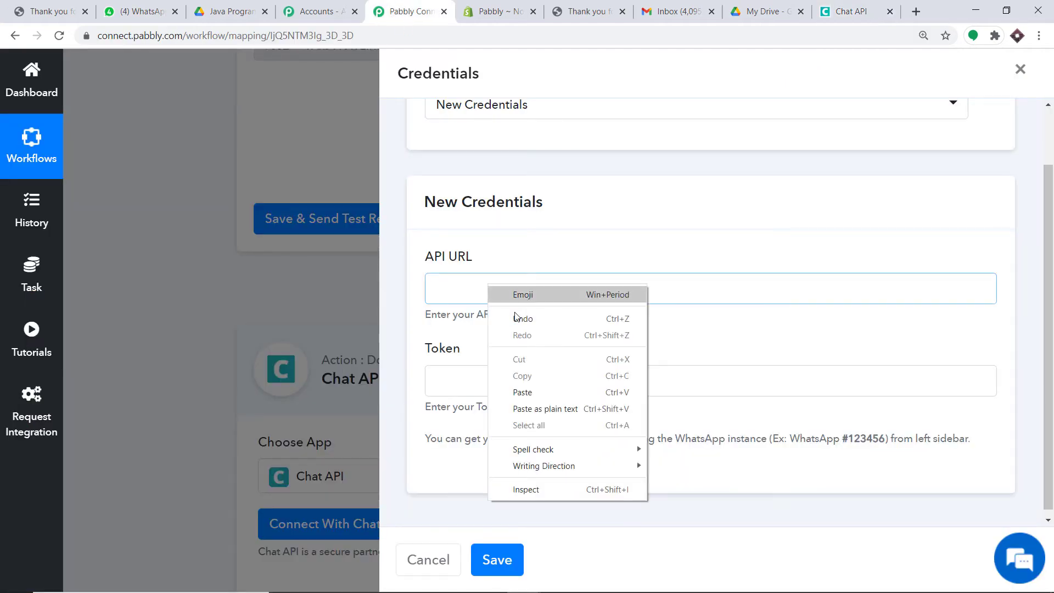
left_click(538, 392)
Copy the instance token into the Token field and save the credentials
left_click(846, 12)
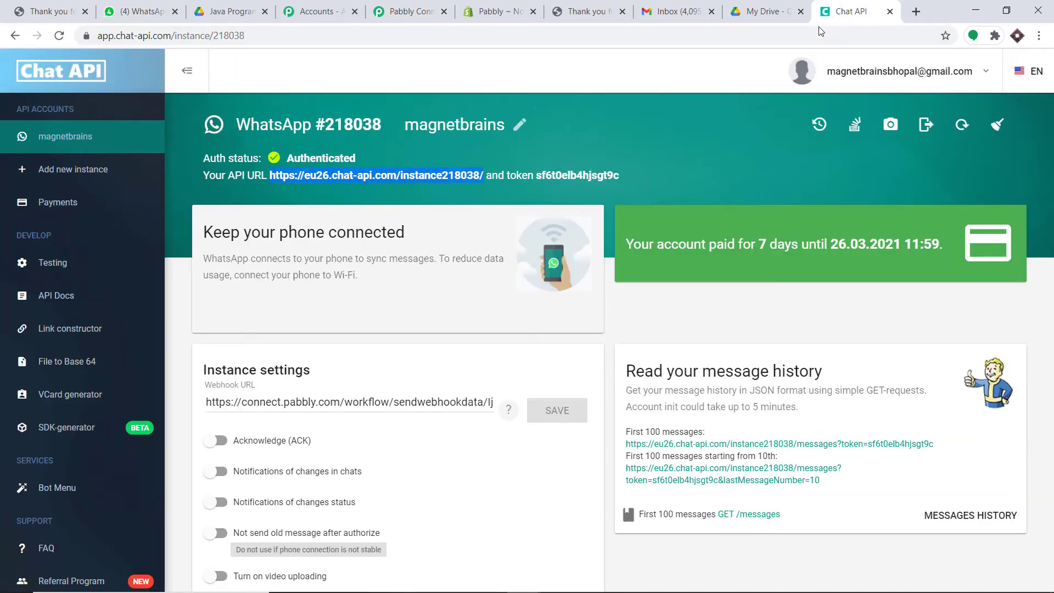
left_click_drag(626, 175, 541, 174)
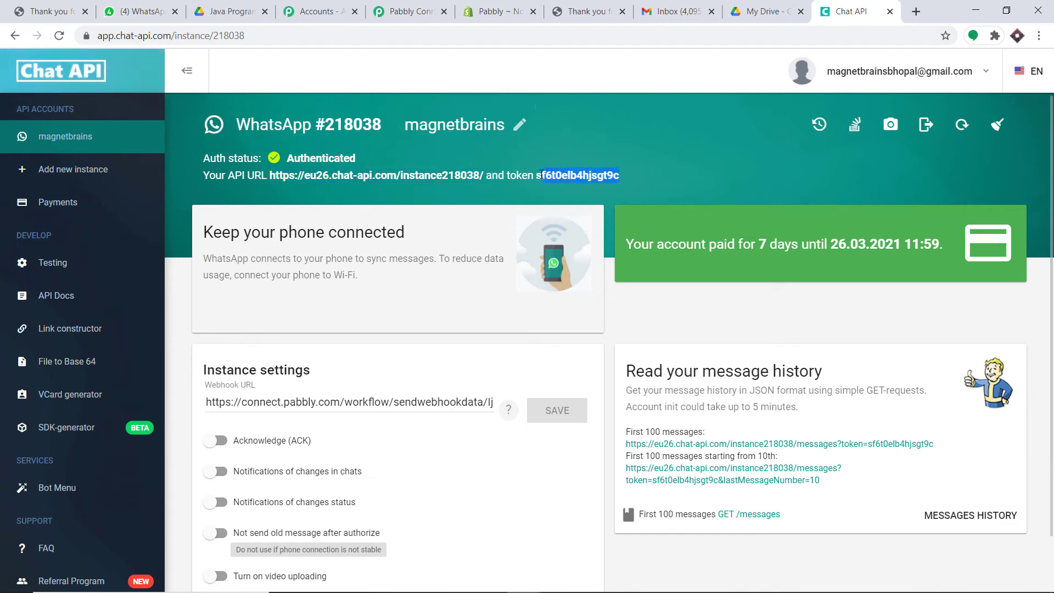
right_click(539, 175)
left_click(555, 182)
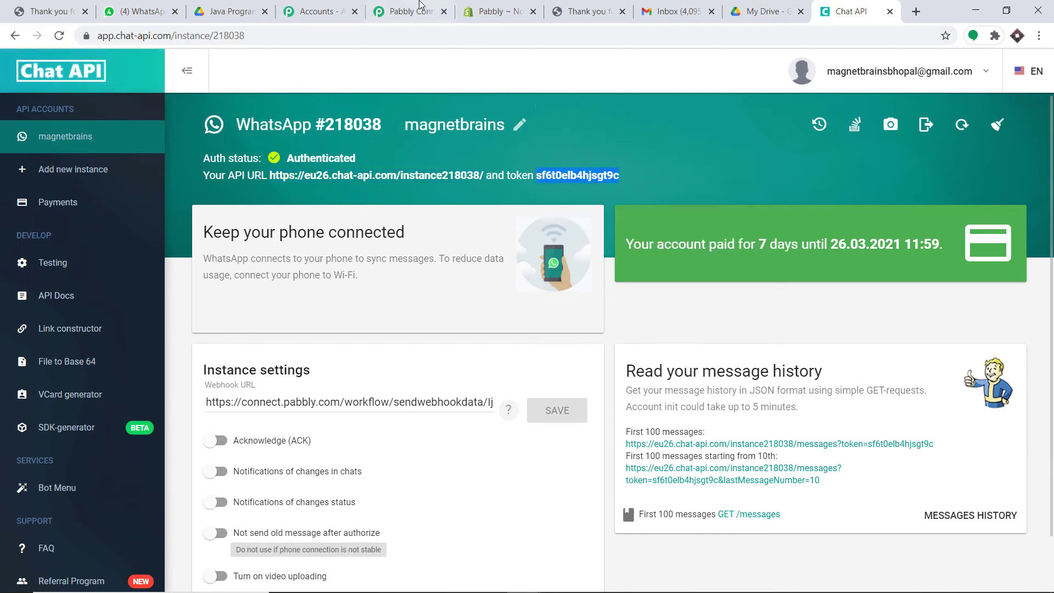
left_click(412, 11)
right_click(500, 385)
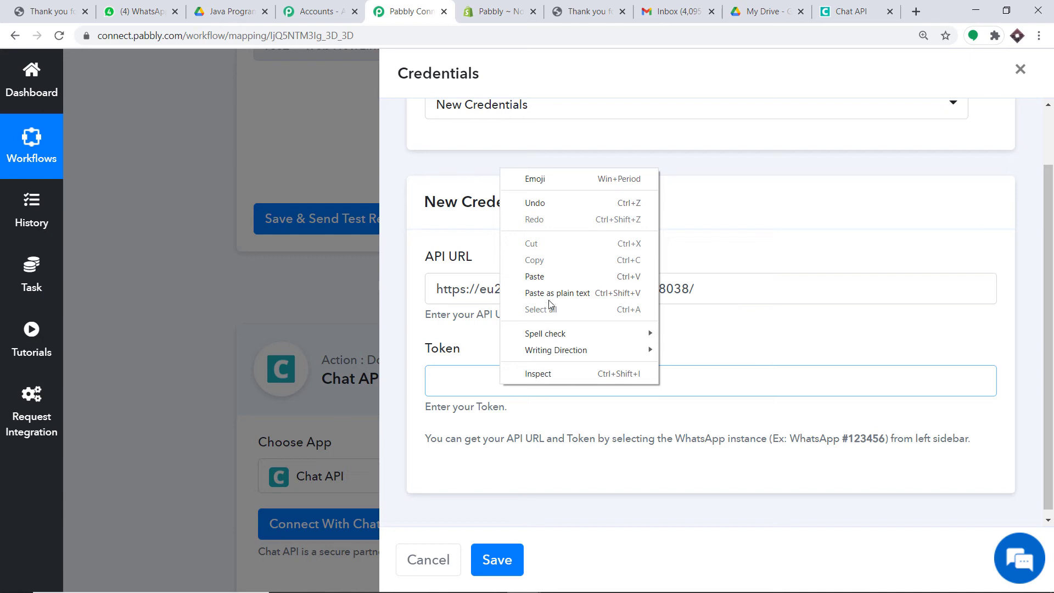
left_click(552, 277)
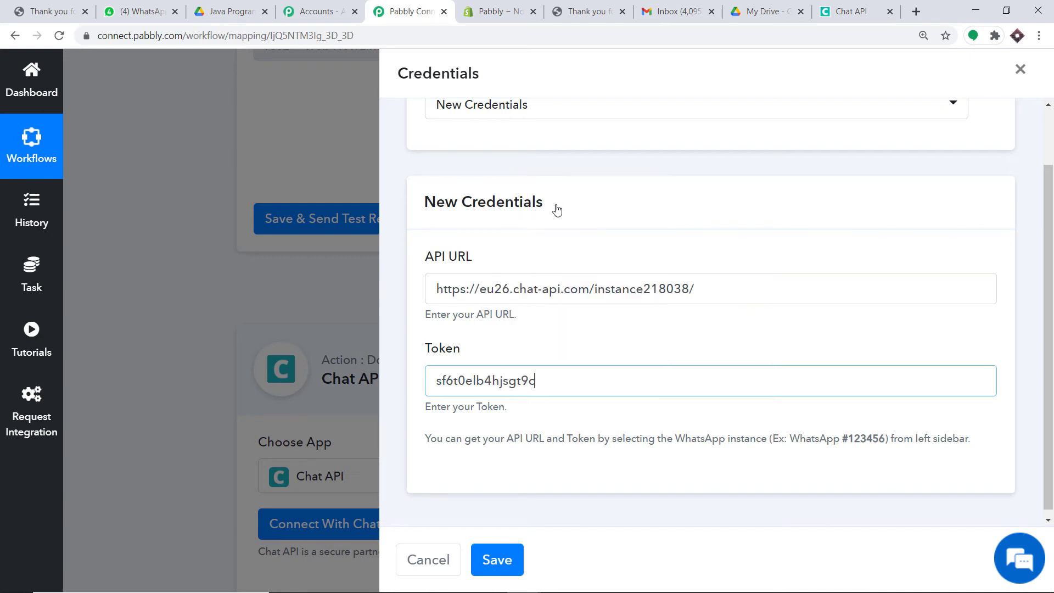
left_click(498, 559)
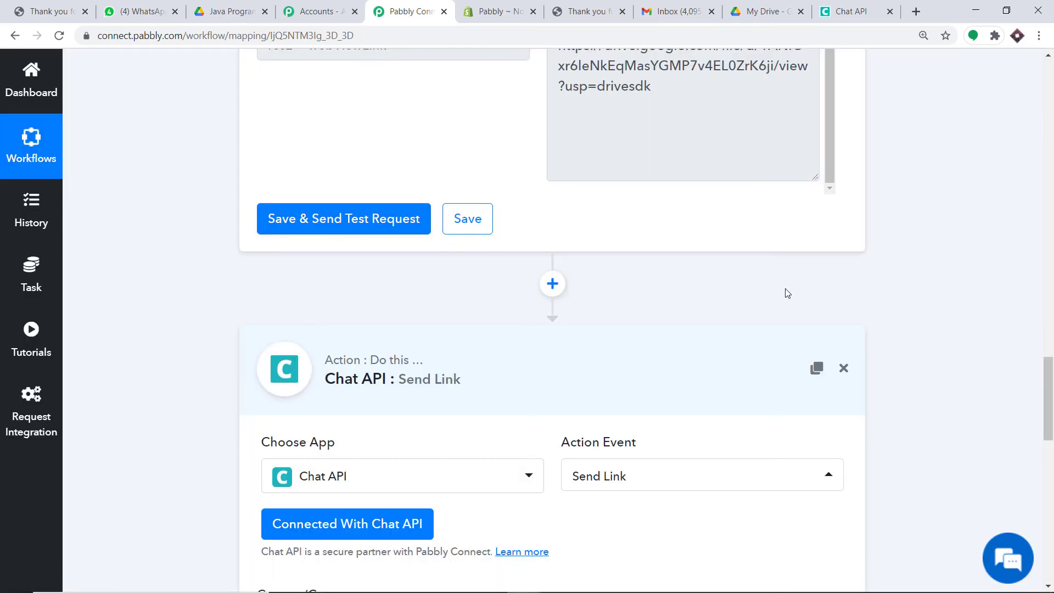
scroll(786, 306, "down", 15)
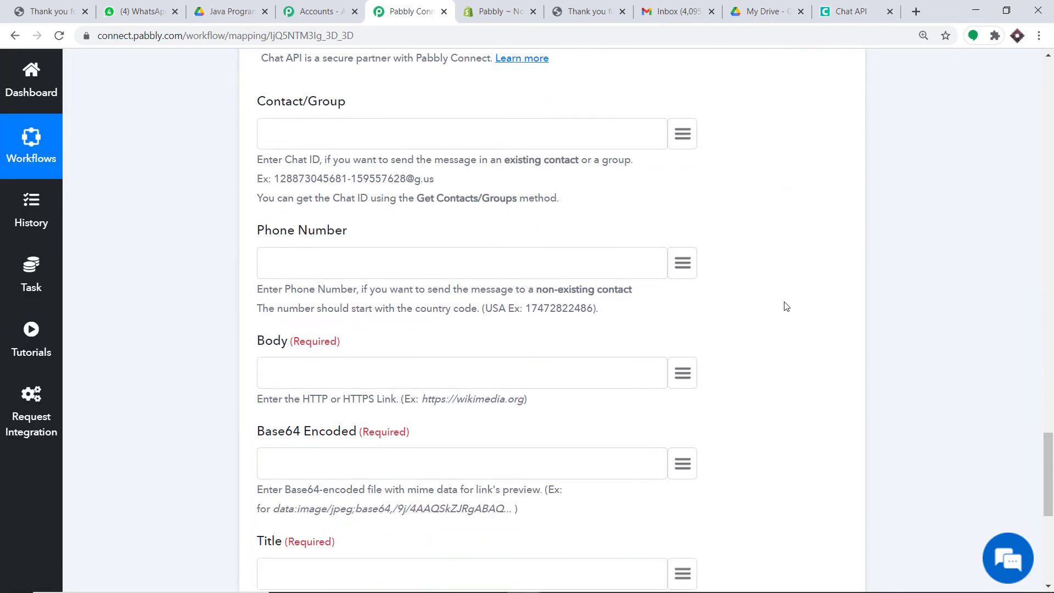
scroll(786, 307, "up", 9)
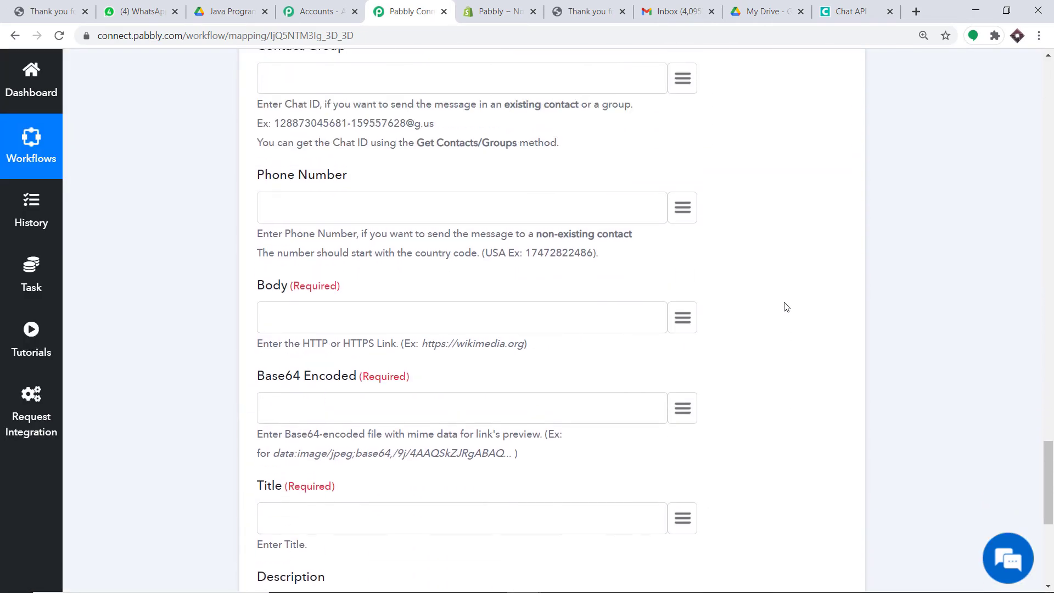
scroll(786, 306, "up", 3)
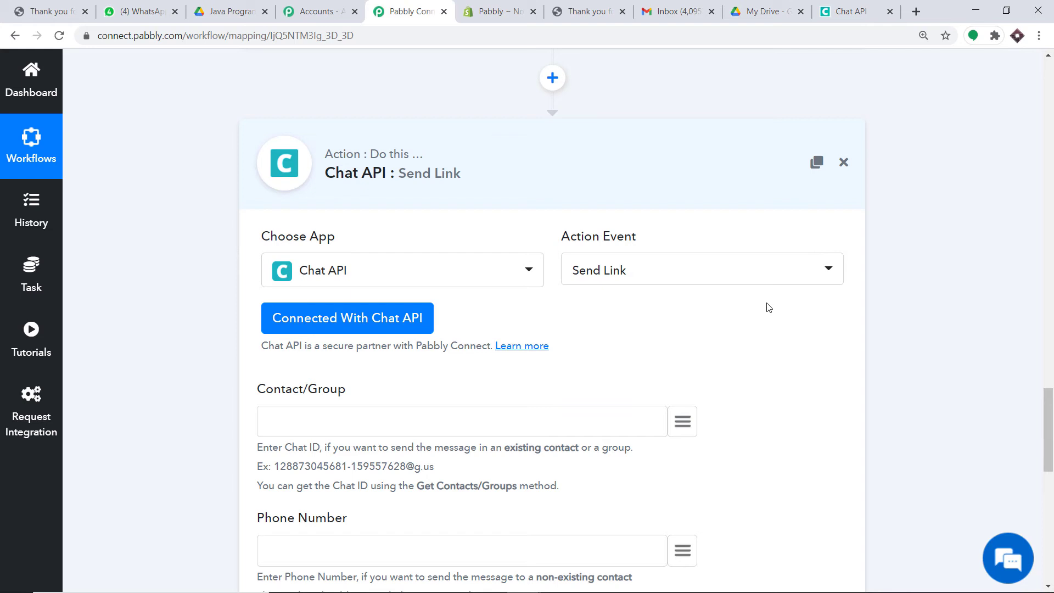
scroll(769, 307, "down", 1)
scroll(768, 298, "down", 5)
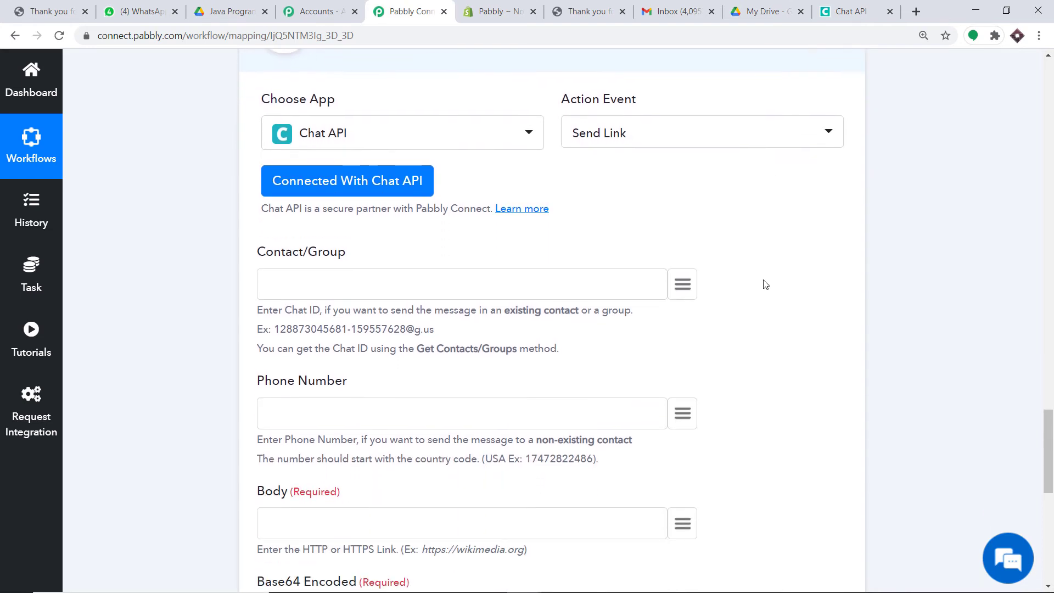
scroll(765, 283, "down", 1)
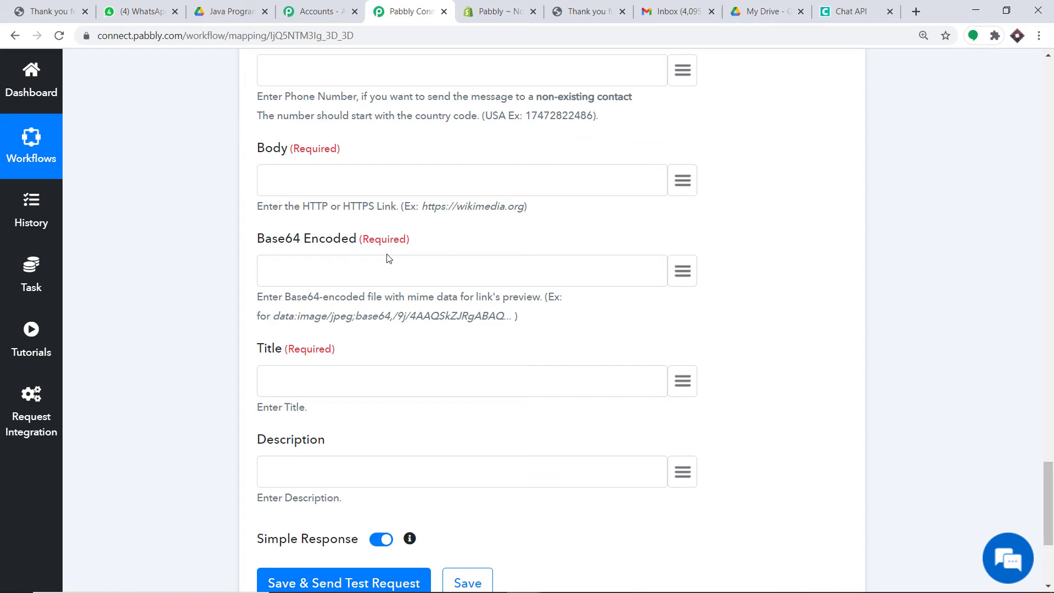
scroll(819, 302, "up", 15)
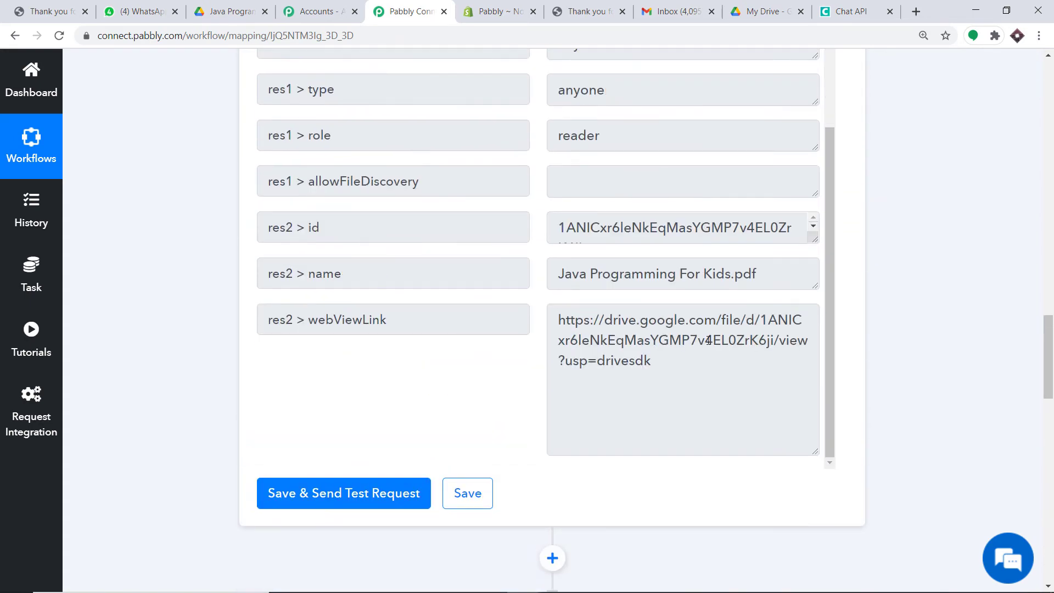
left_click_drag(656, 362, 543, 317)
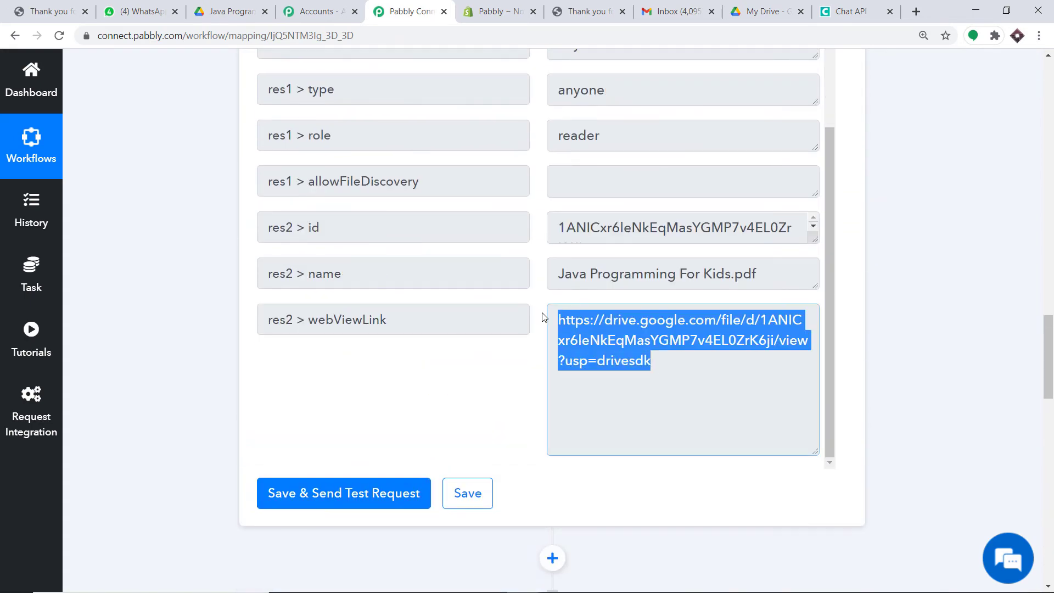
left_click_drag(1049, 336, 1051, 497)
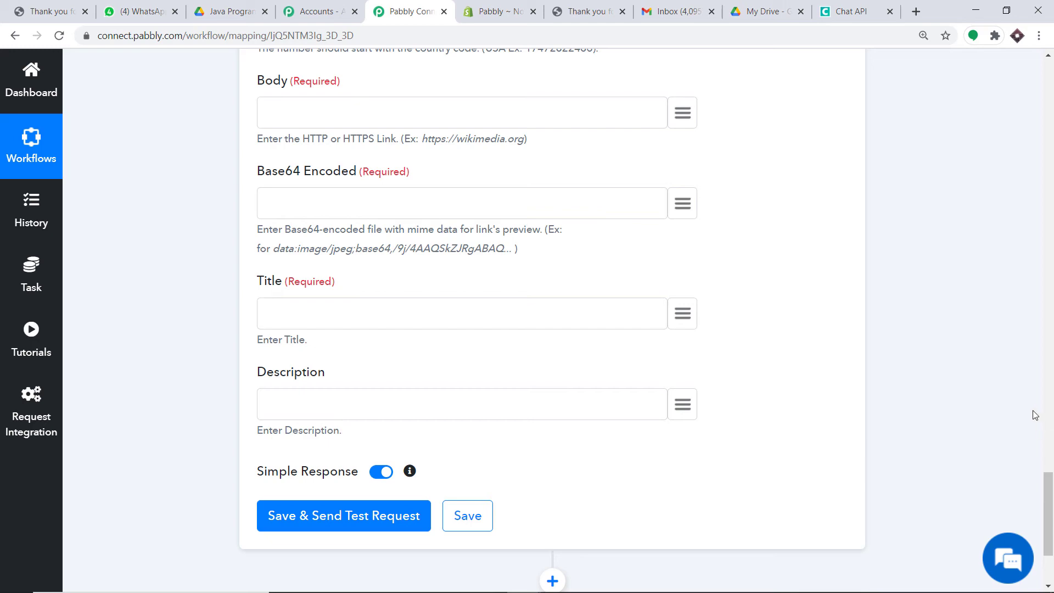
left_click(1052, 438)
left_click_drag(1049, 443, 1046, 389)
Insert a step above the Chat API step and choose the Data Transformer app
left_click(556, 357)
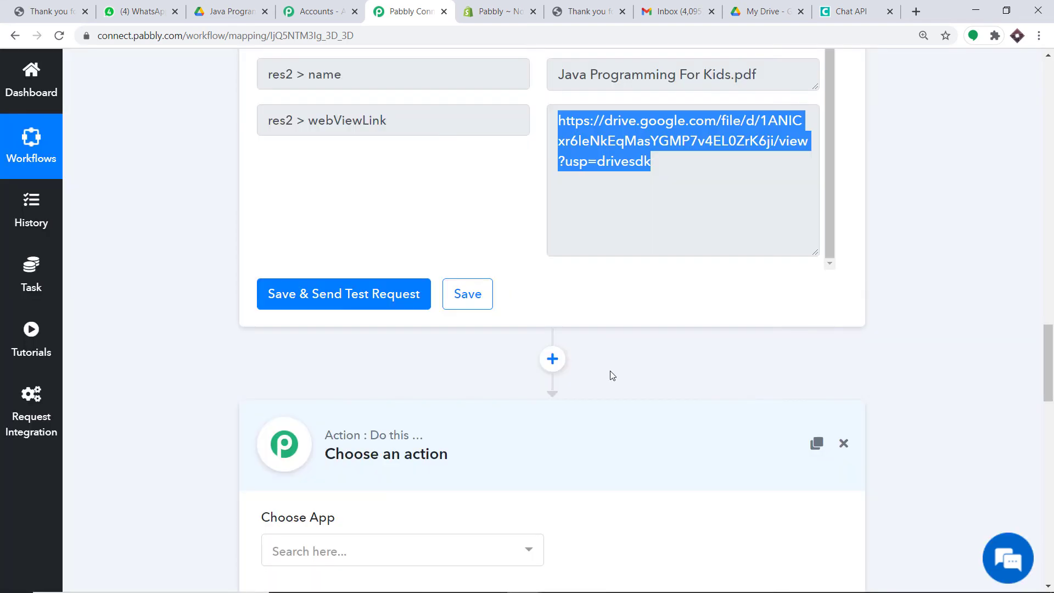
left_click_drag(1046, 366, 1019, 397)
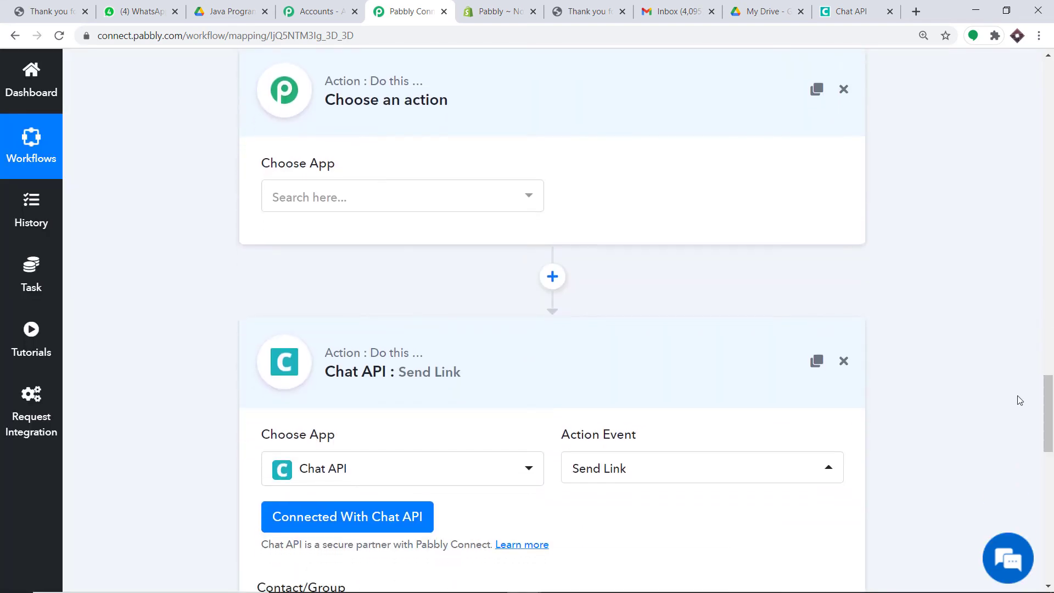
left_click(375, 202)
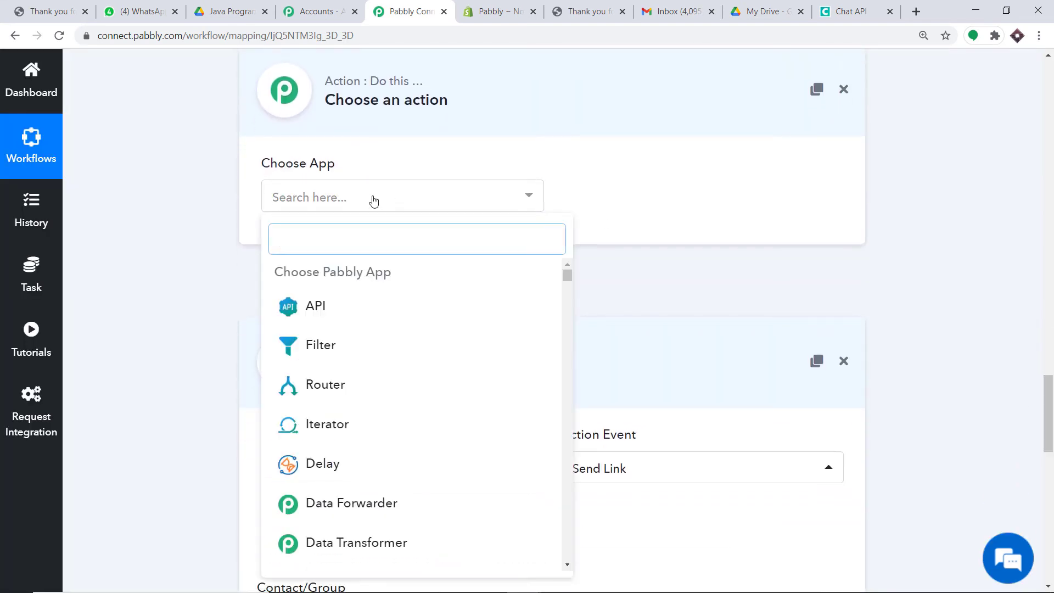
type("data")
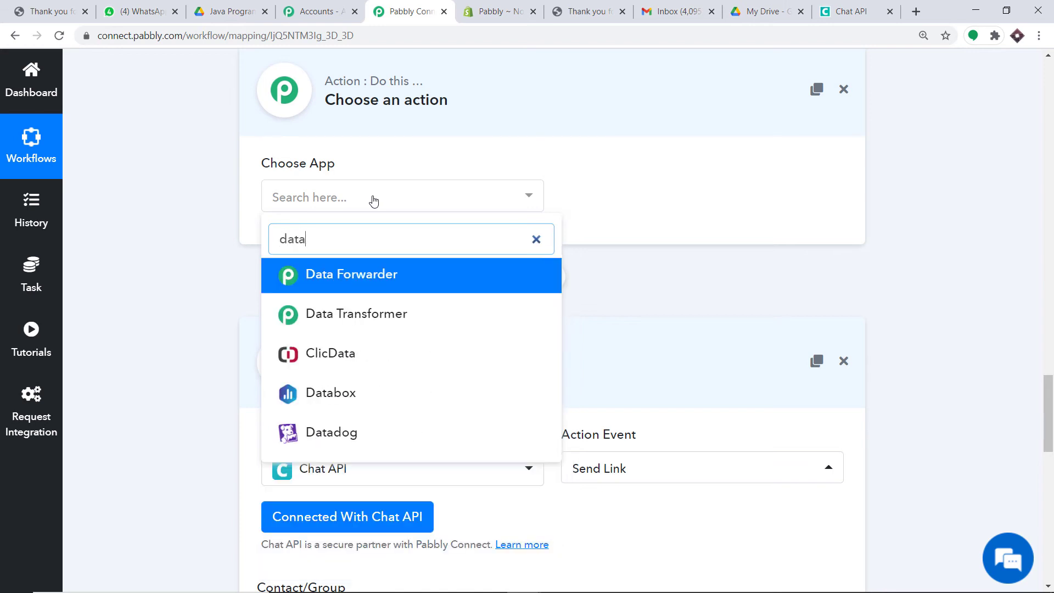
left_click(365, 317)
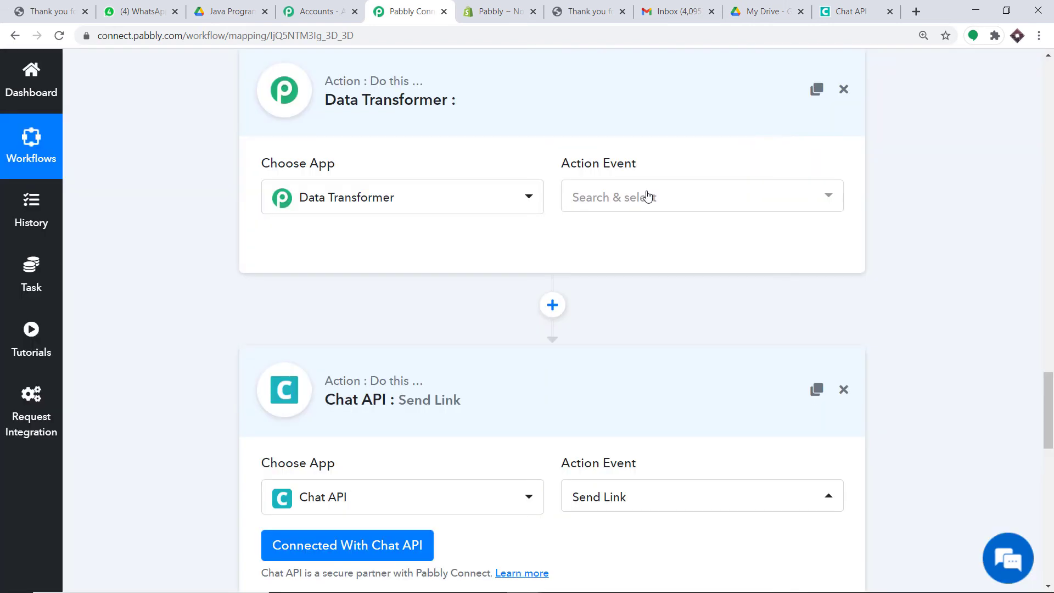
Set the action event to Base64 Encode and connect the step
left_click(645, 197)
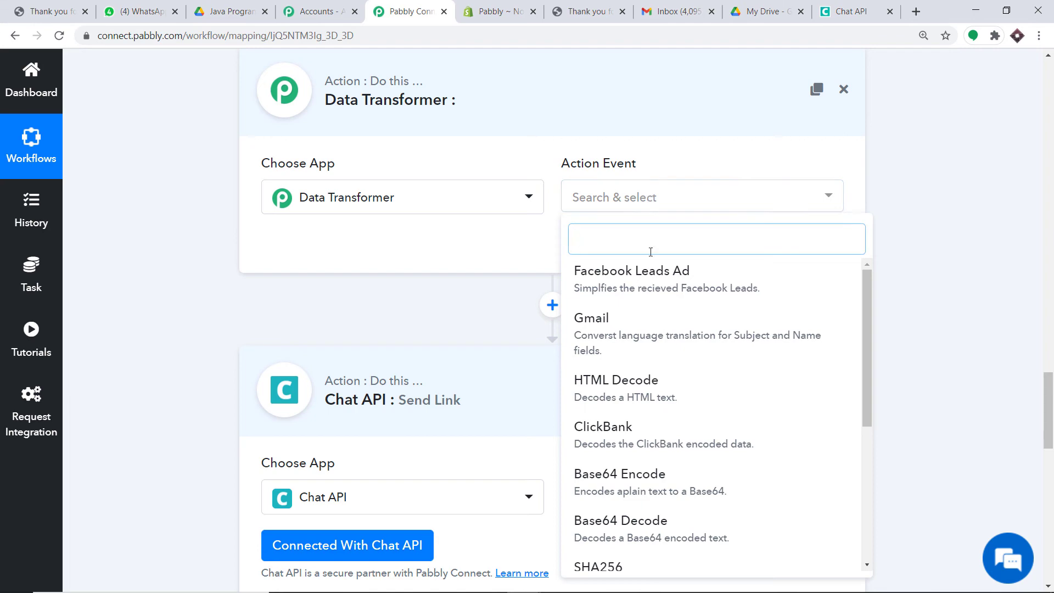
scroll(651, 338, "down", 1)
left_click(631, 405)
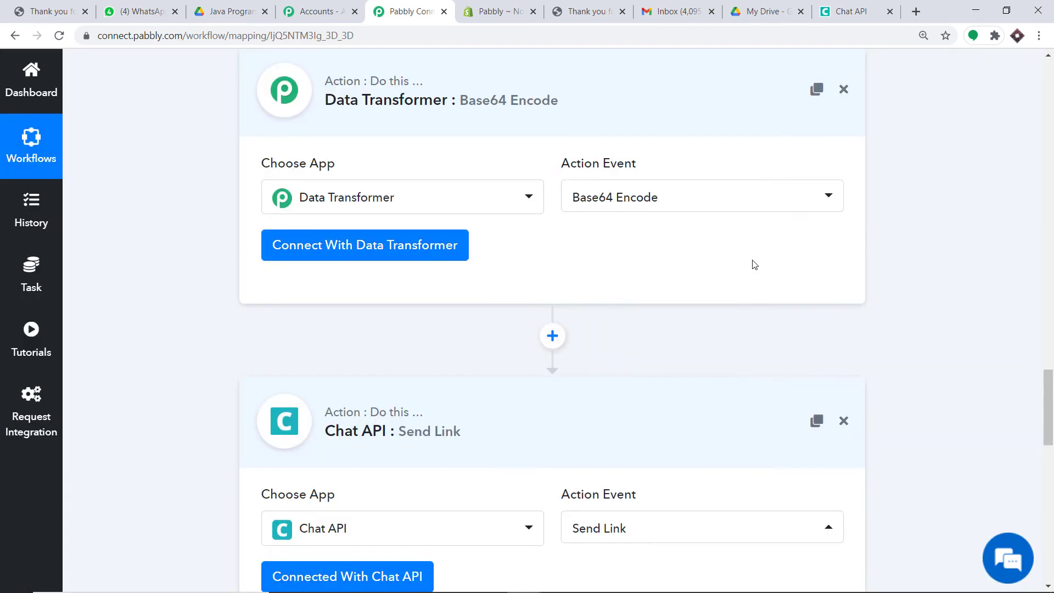
left_click(317, 253)
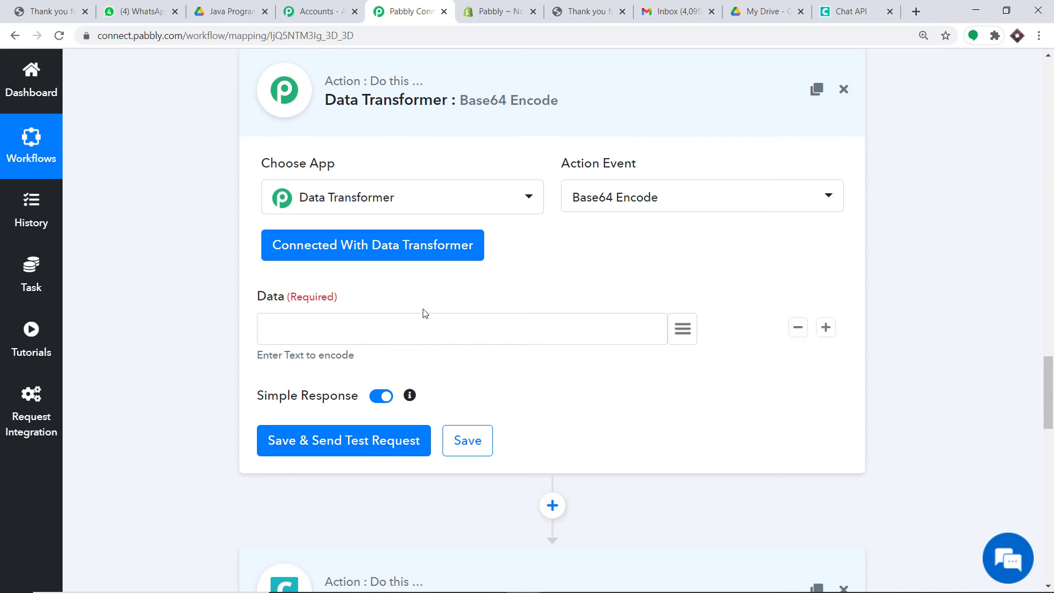
Map the Google Drive share step's webViewLink into the Data field
scroll(435, 318, "up", 8)
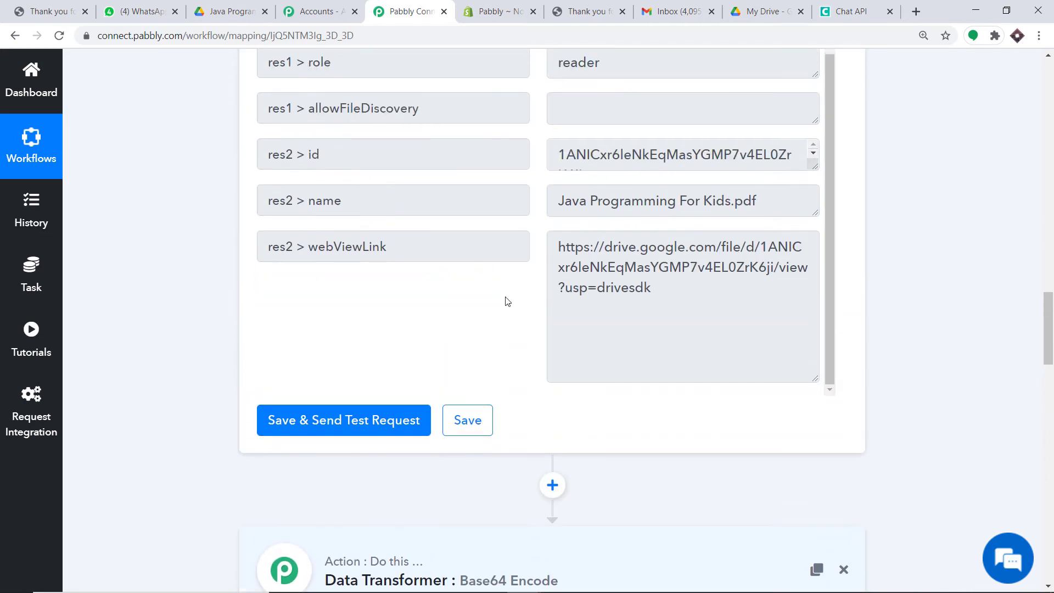
left_click_drag(672, 292, 556, 252)
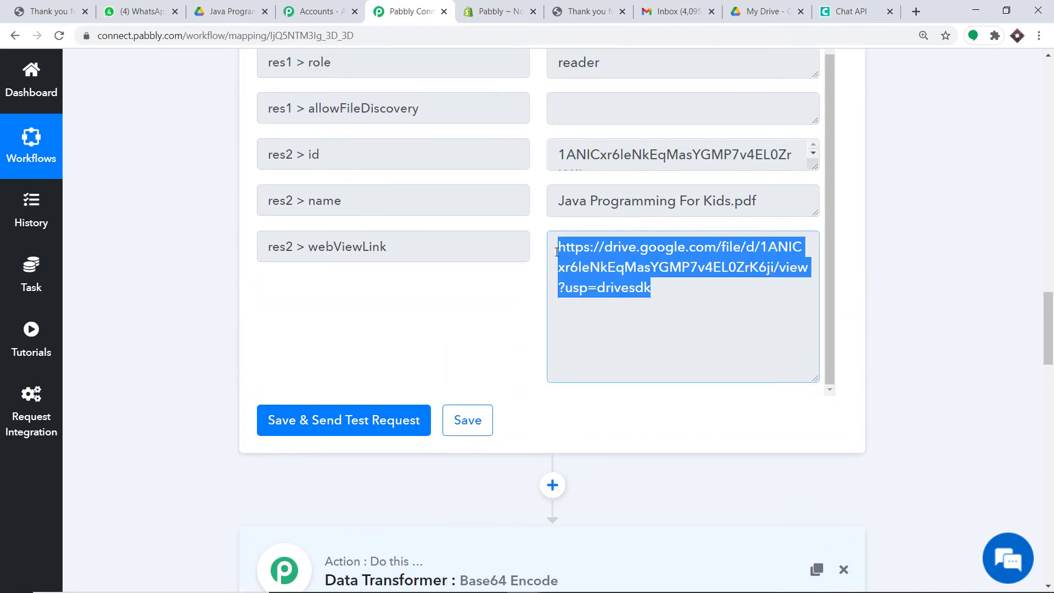
scroll(676, 262, "down", 8)
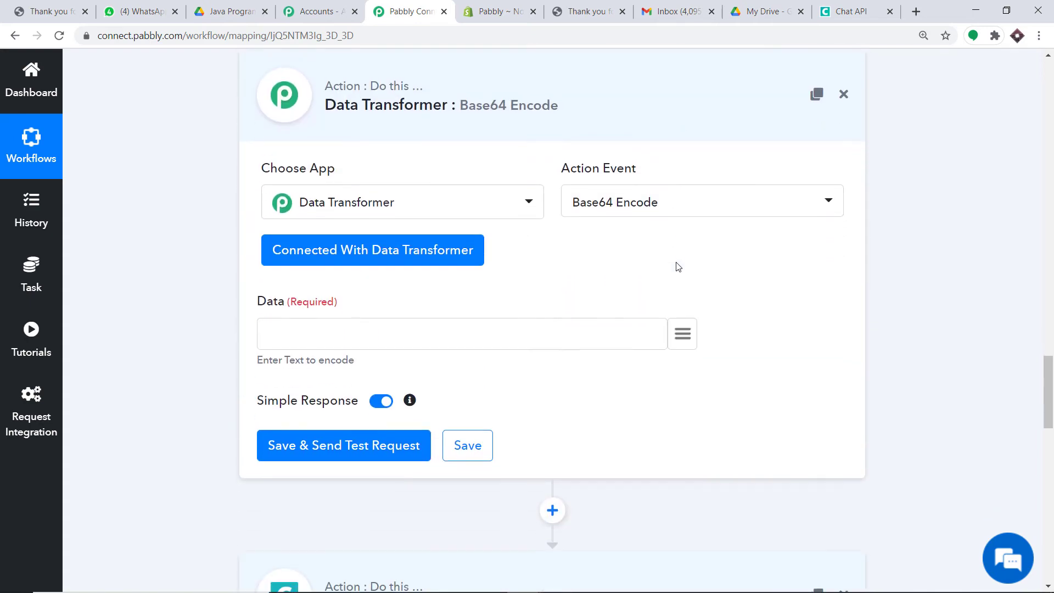
left_click(689, 328)
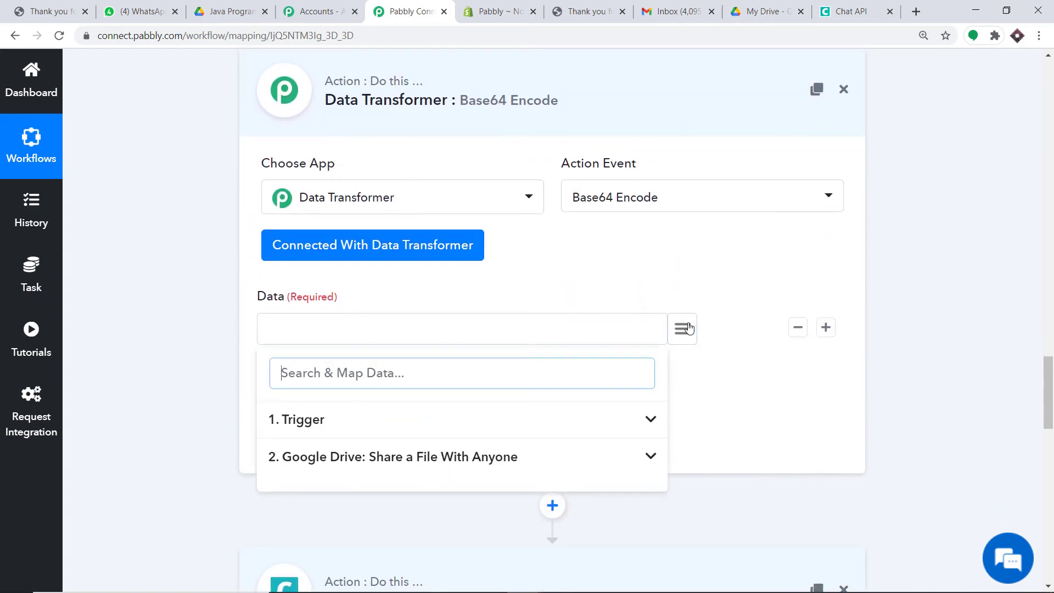
left_click(412, 456)
scroll(525, 487, "down", 4)
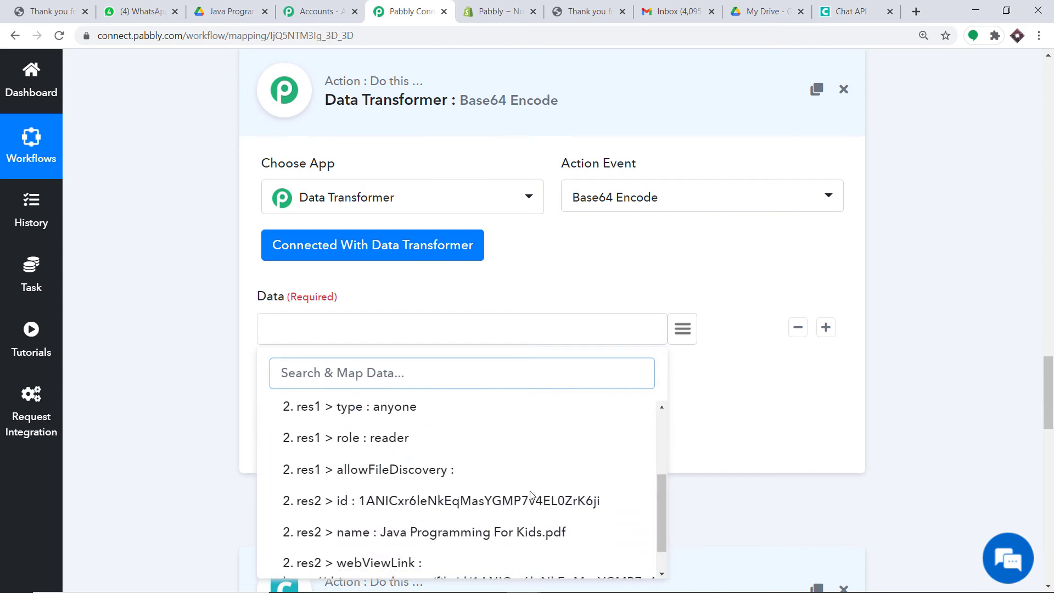
left_click(463, 544)
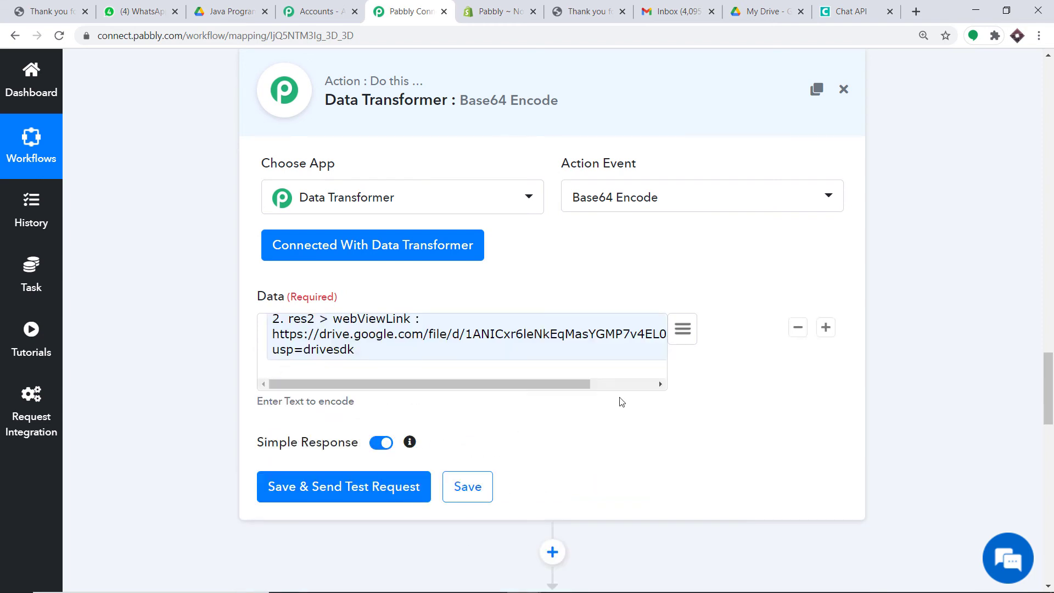
Test the Base64 Encode step and enlarge the box to view the encoded value
left_click(362, 501)
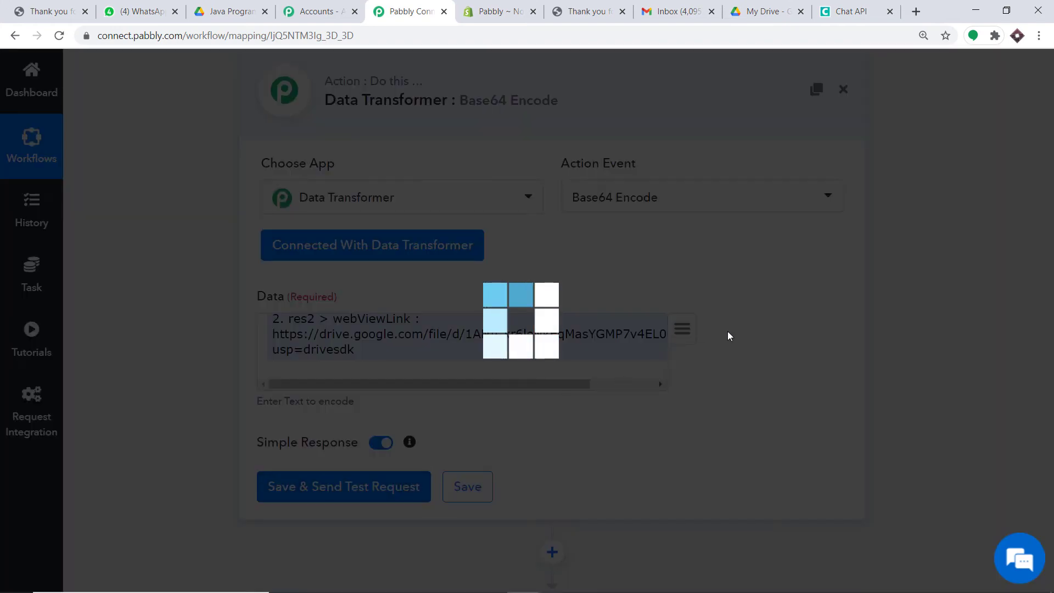
scroll(749, 256, "down", 3)
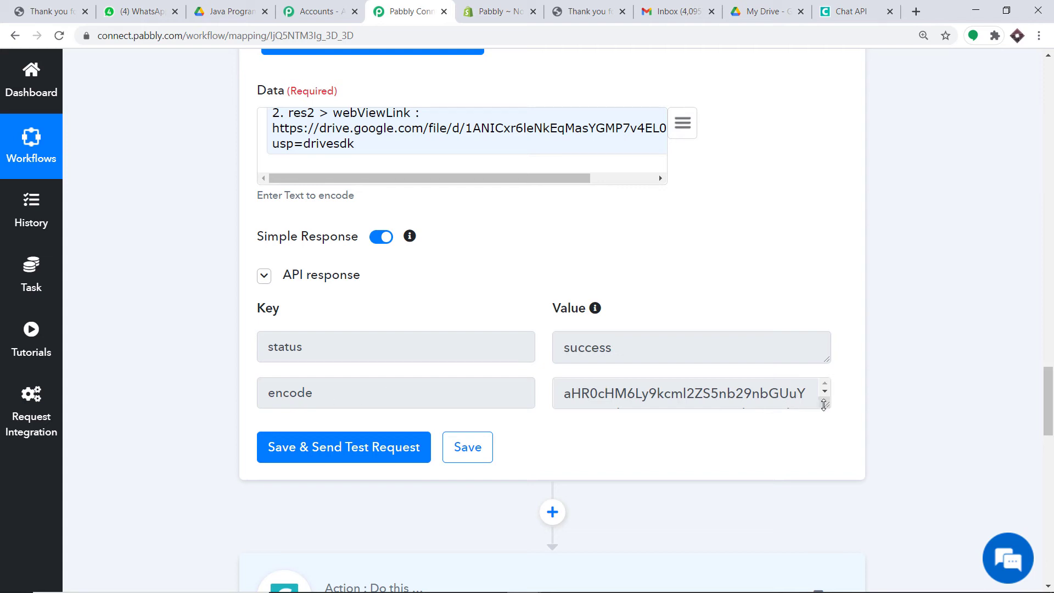
left_click_drag(825, 407, 826, 531)
left_click_drag(743, 468, 534, 373)
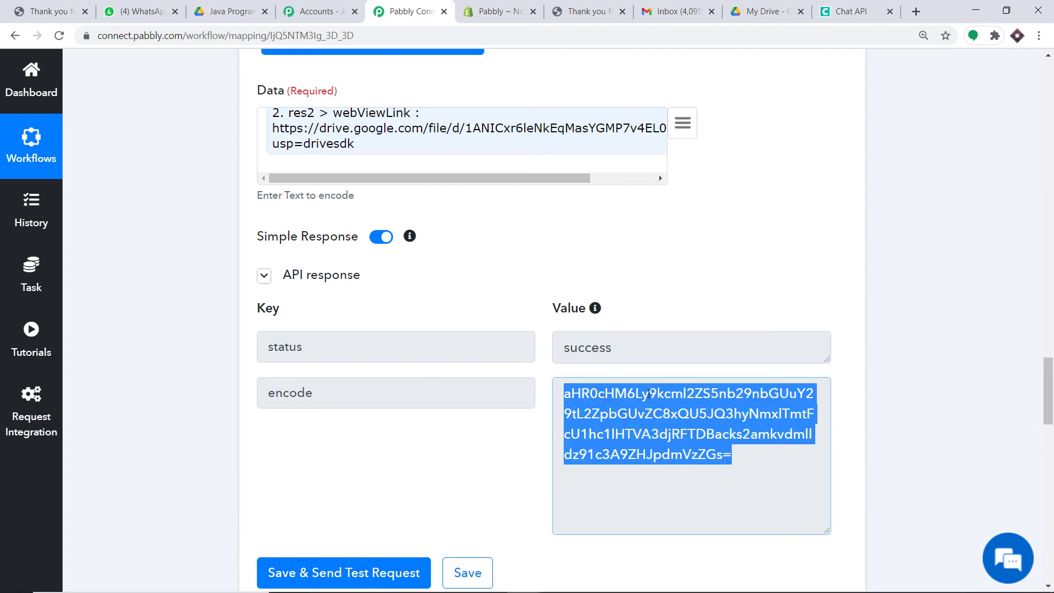
scroll(659, 174, "down", 15)
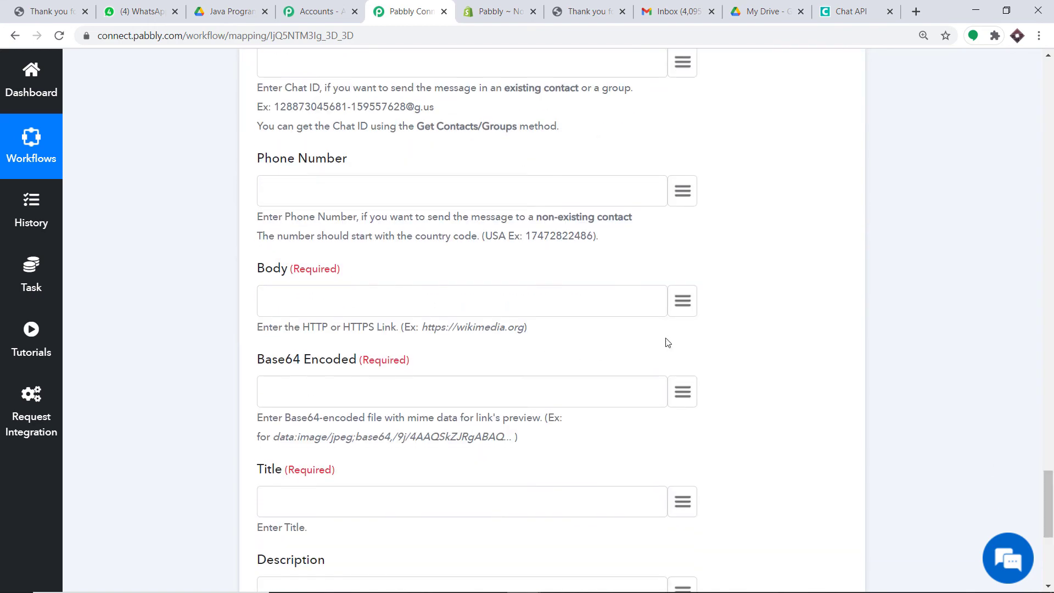
Select the saved Chat API #46 credential for the Send Link step
left_click_drag(1049, 470, 1050, 415)
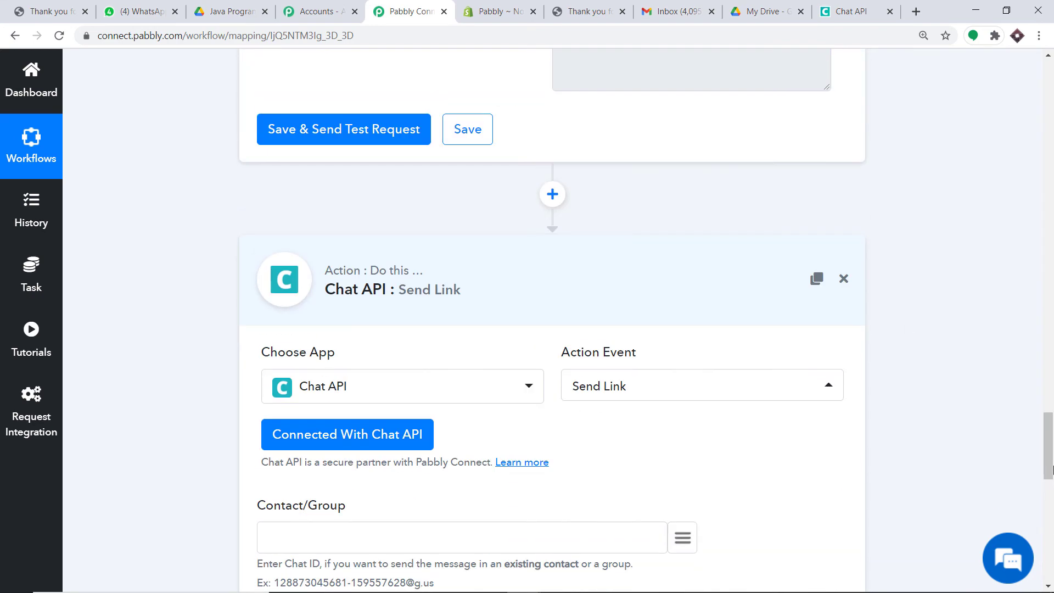
left_click(327, 434)
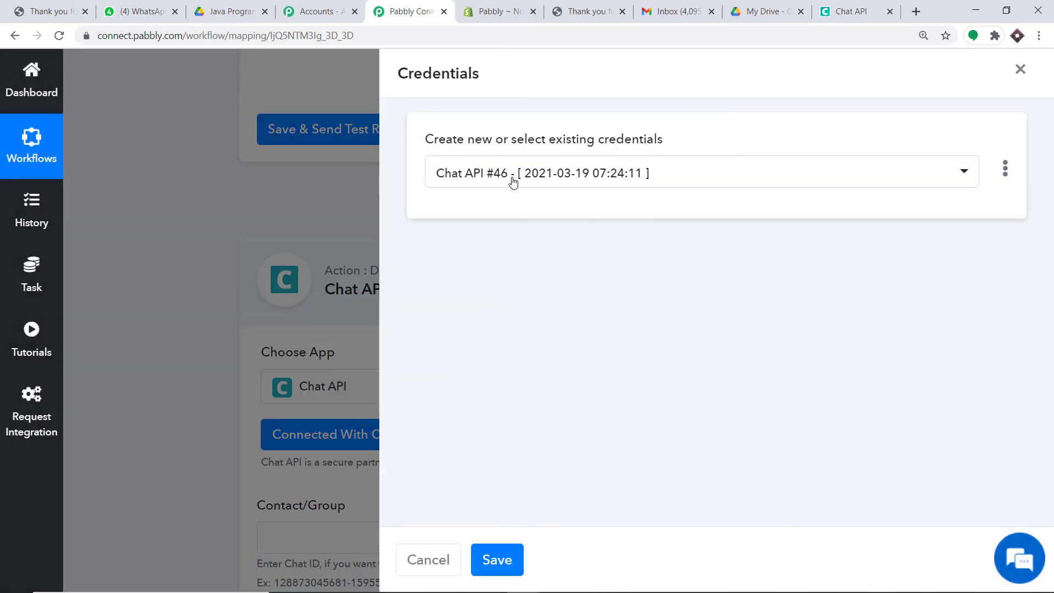
left_click(513, 181)
left_click(511, 461)
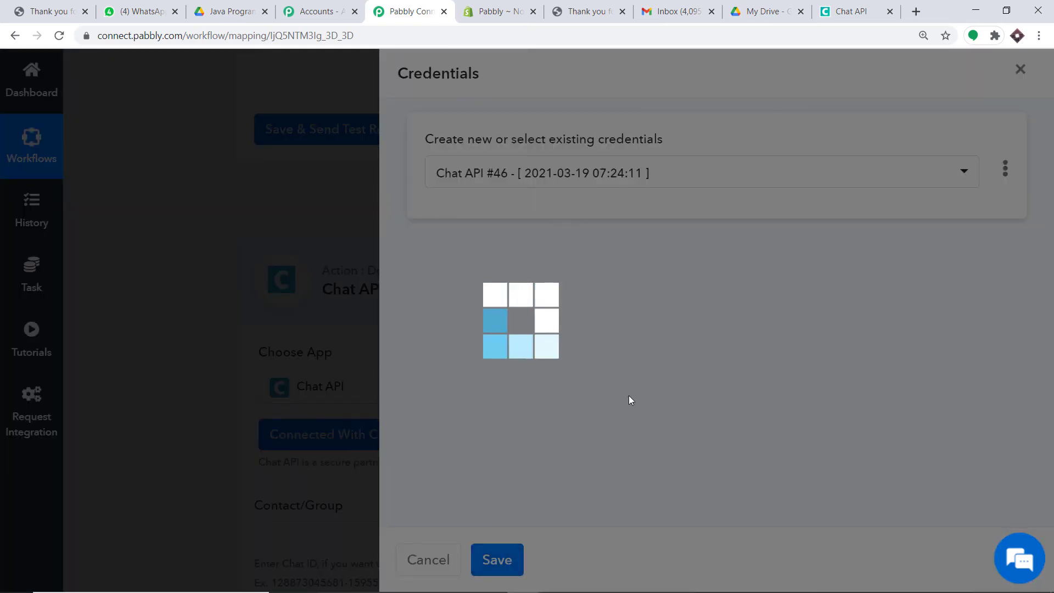
Map the trigger's billing_address > phone into the Phone Number field
scroll(642, 403, "down", 5)
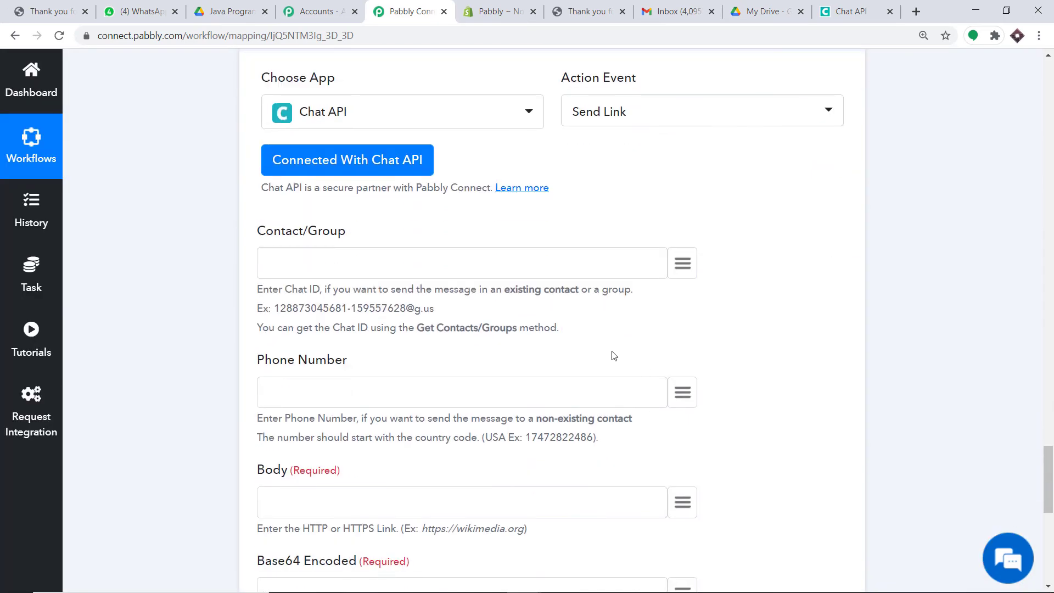
left_click(683, 392)
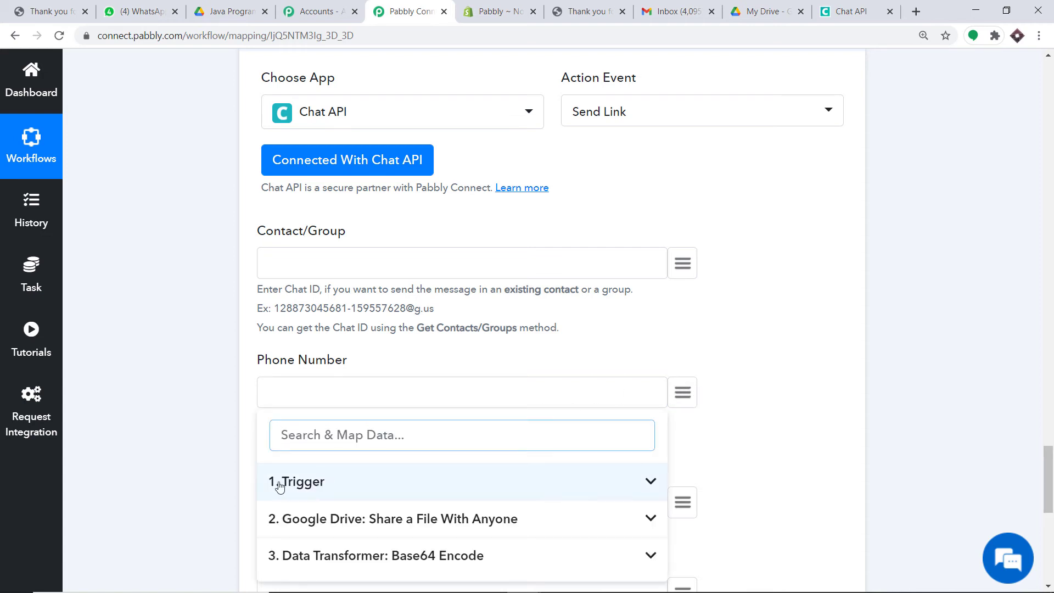
left_click(321, 486)
scroll(458, 489, "down", 6)
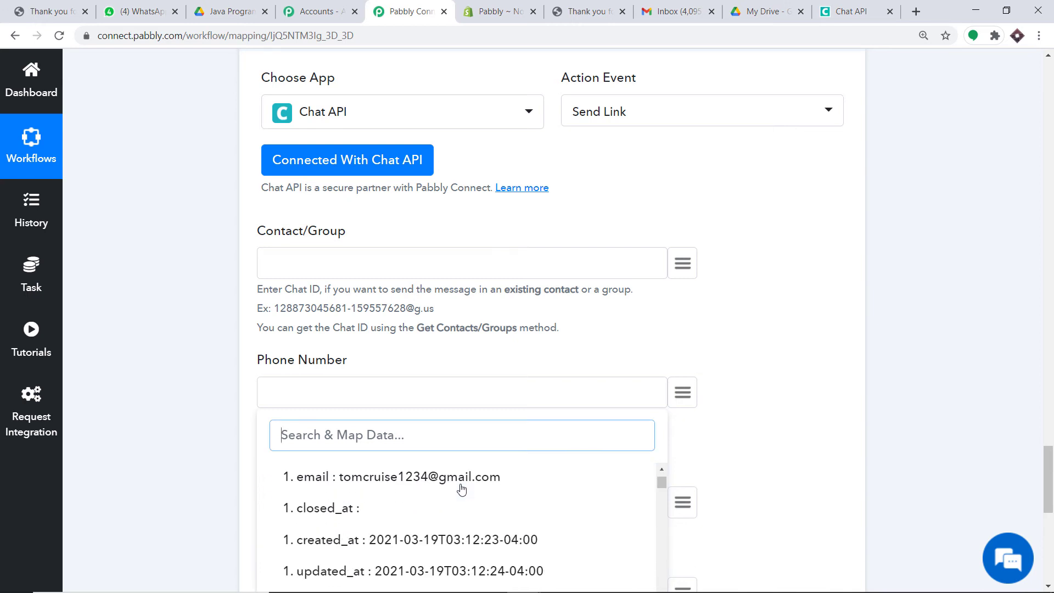
scroll(466, 496, "down", 10)
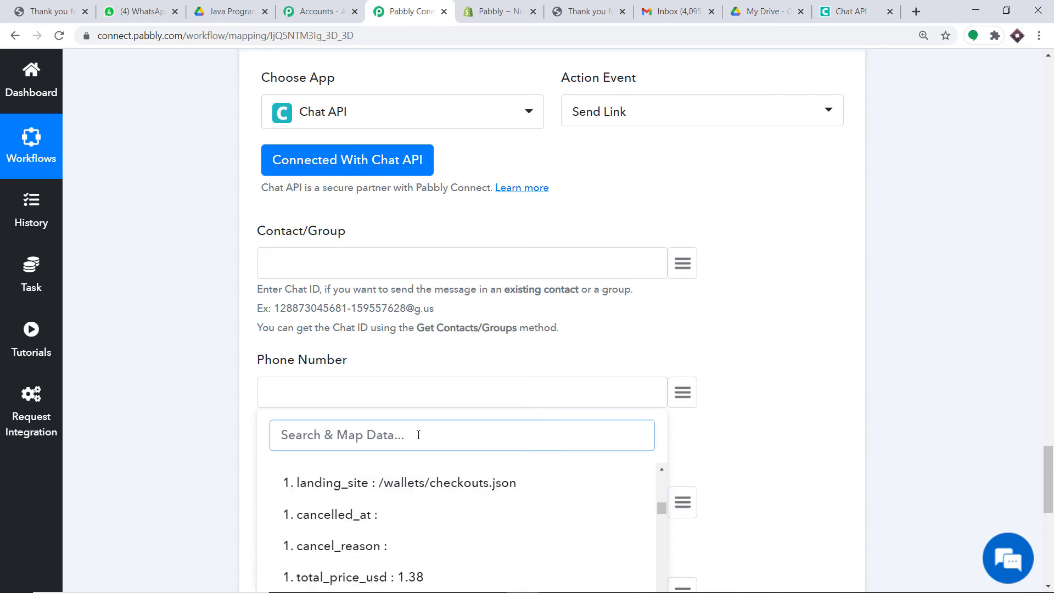
type("91")
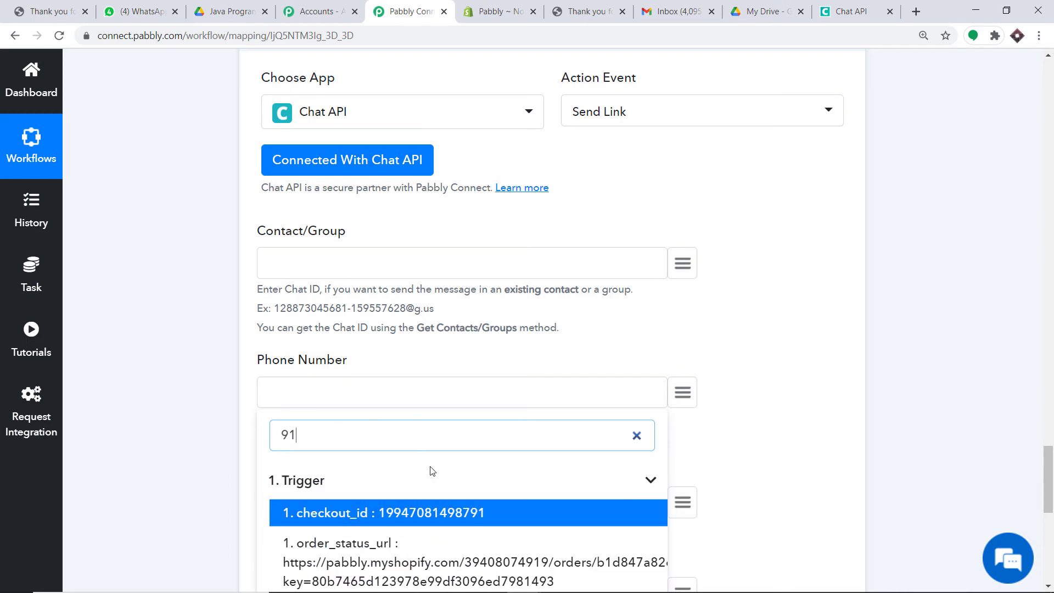
scroll(432, 471, "down", 1)
scroll(454, 478, "down", 1)
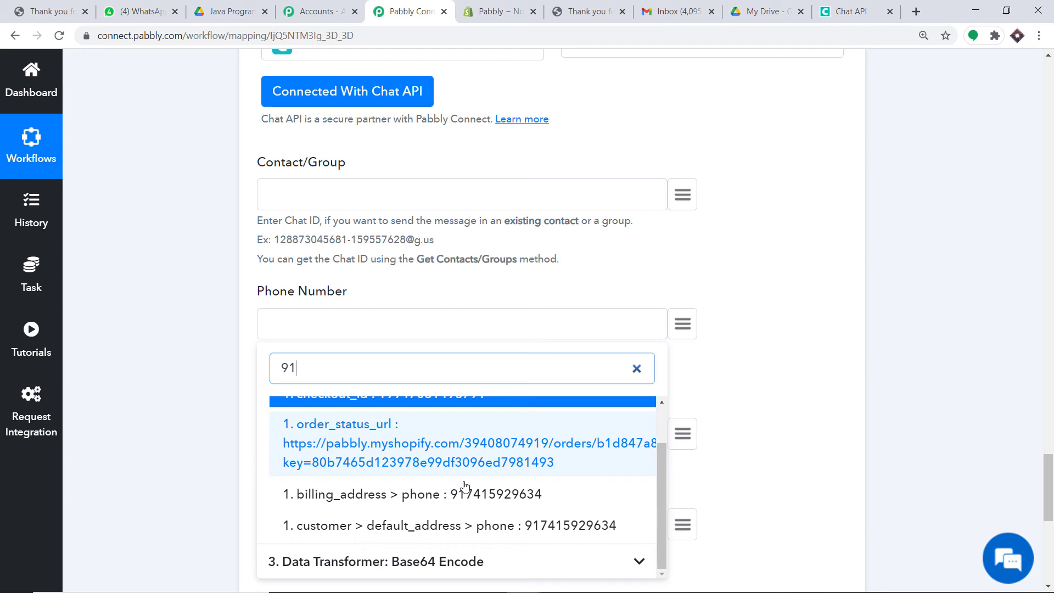
left_click(500, 496)
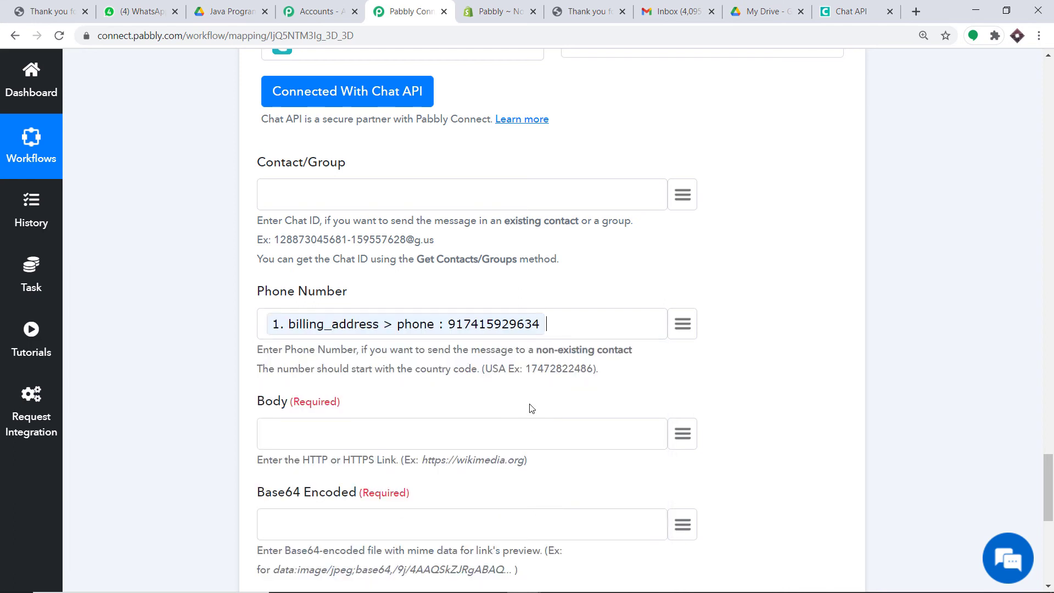
scroll(531, 408, "down", 2)
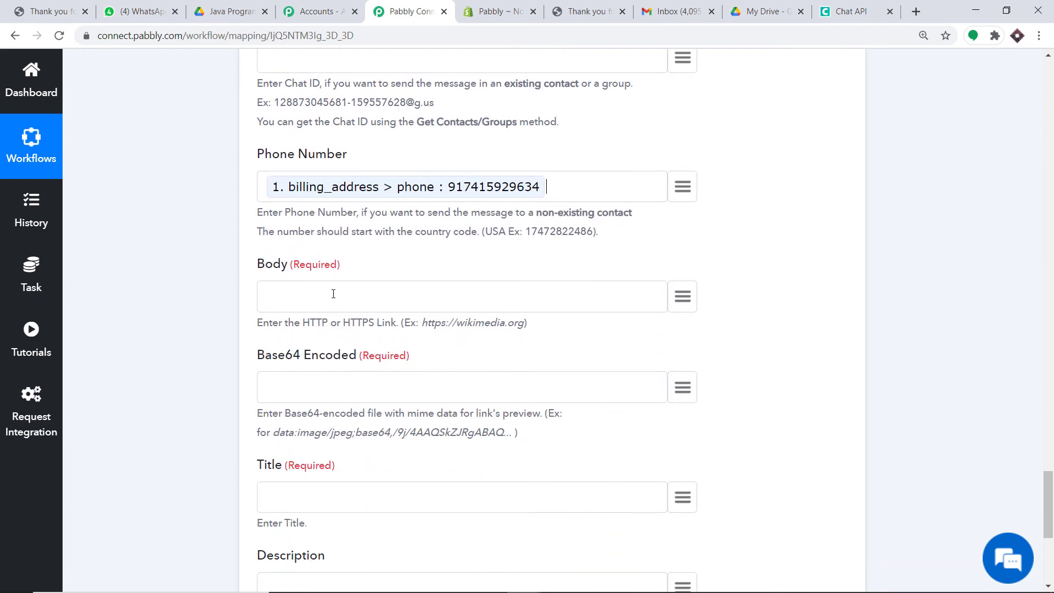
Map Google Drive's res2 > webViewLink into the Body field
left_click(682, 297)
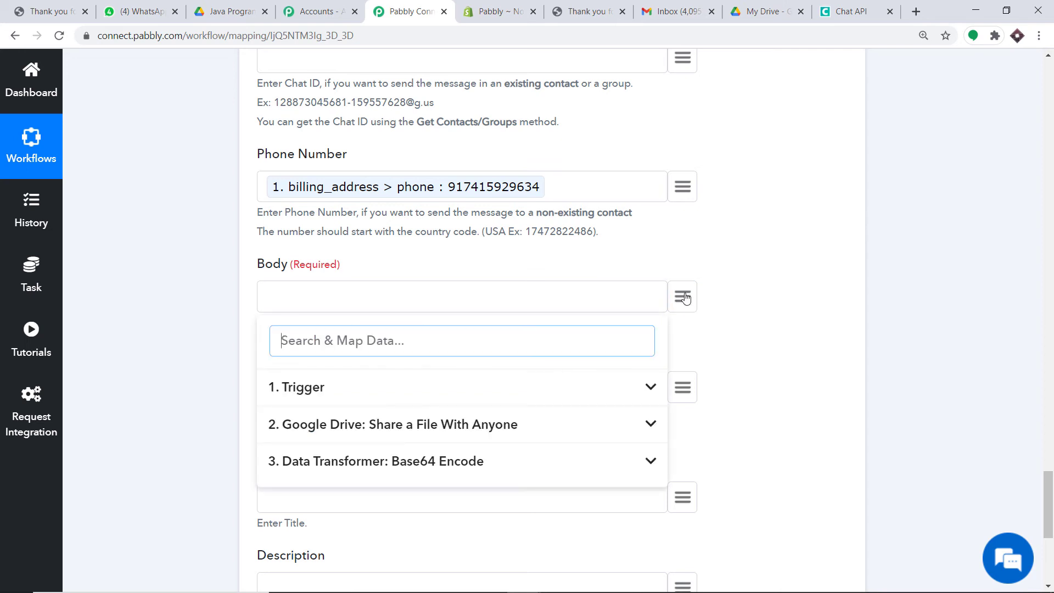
left_click(518, 423)
scroll(529, 437, "down", 4)
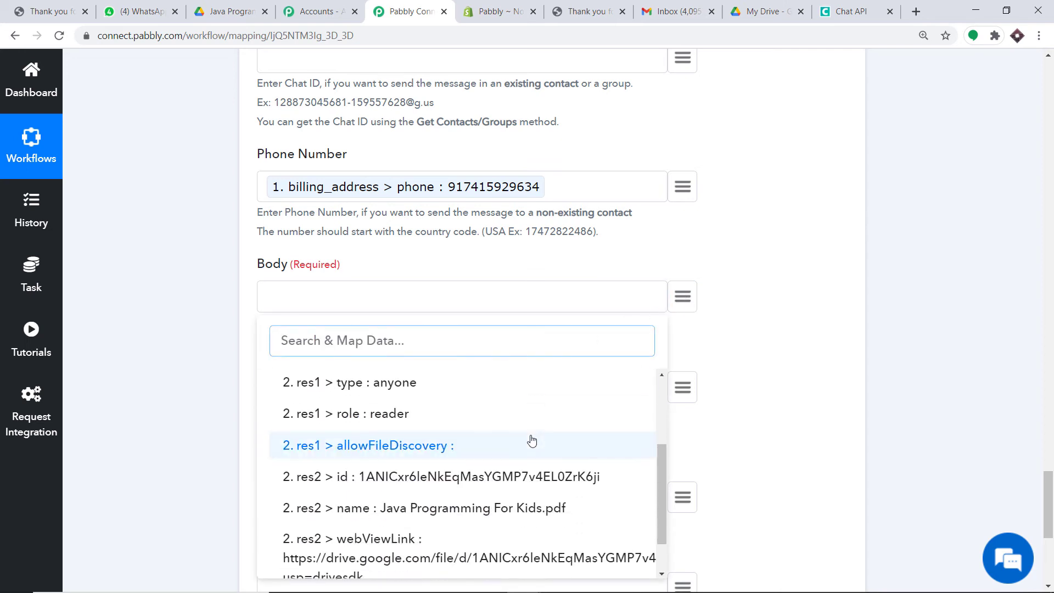
left_click(388, 501)
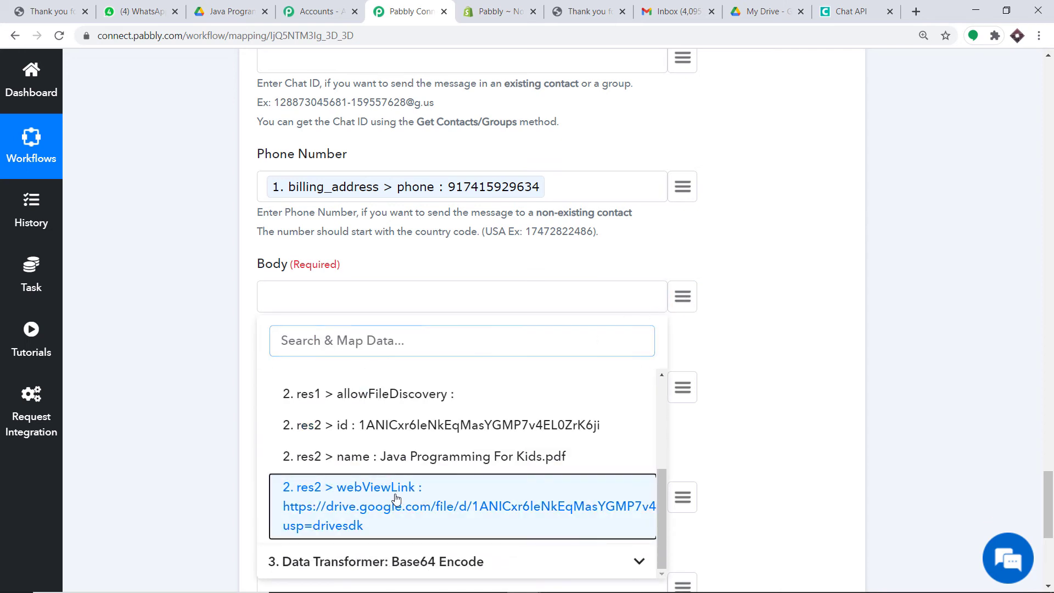
Map the Data Transformer's encode output into the Base64 Encoded field
scroll(377, 331, "down", 2)
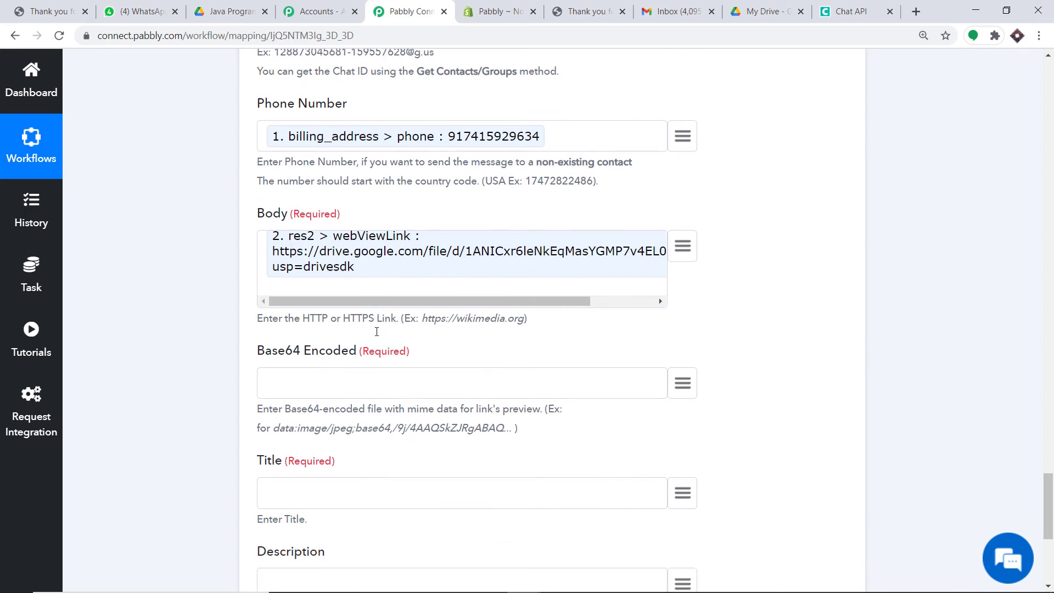
scroll(735, 316, "up", 10)
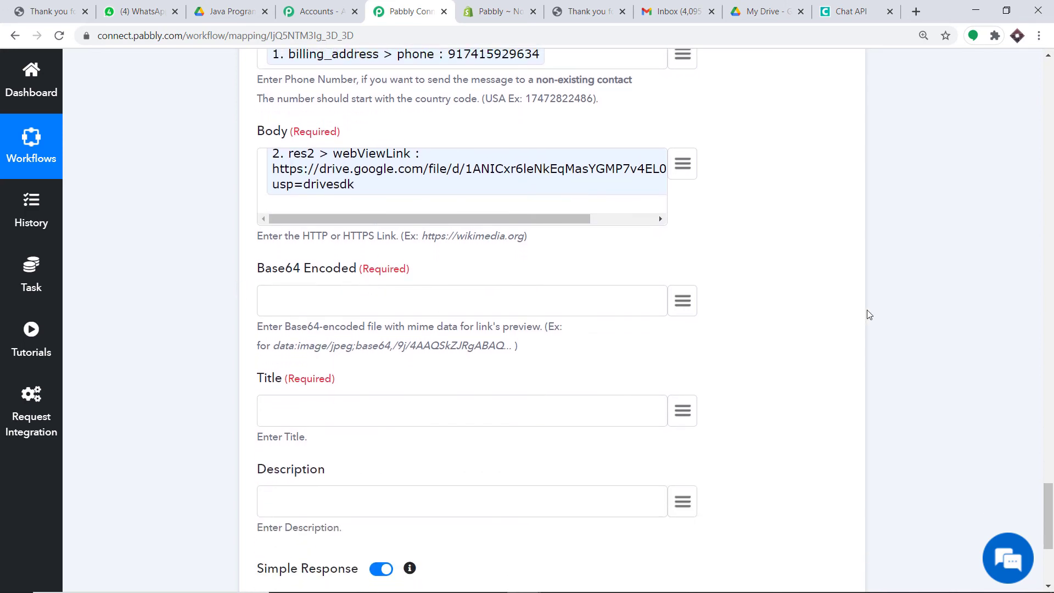
scroll(859, 306, "up", 6)
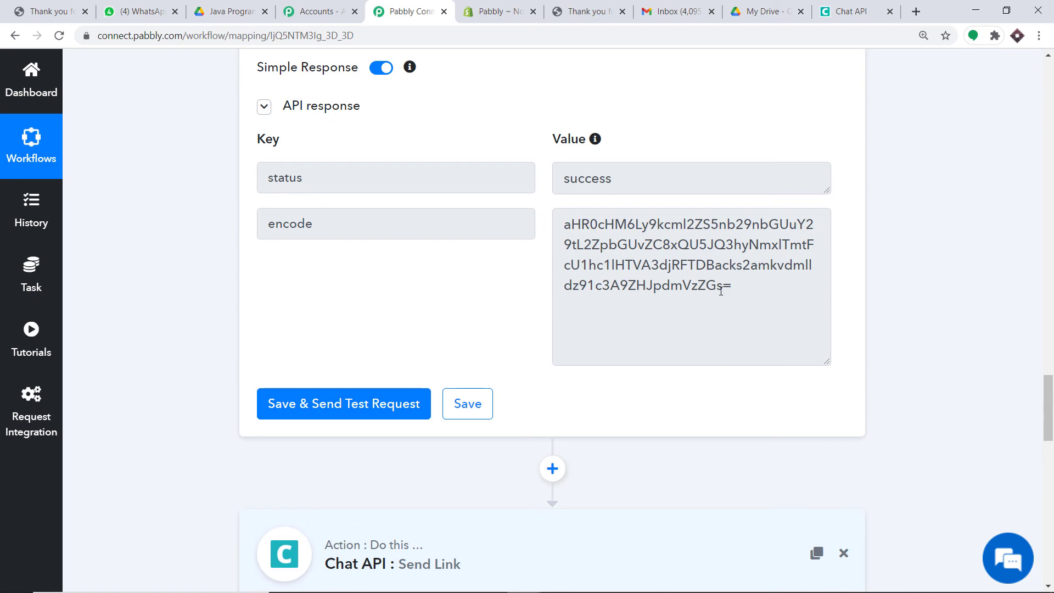
scroll(697, 315, "down", 16)
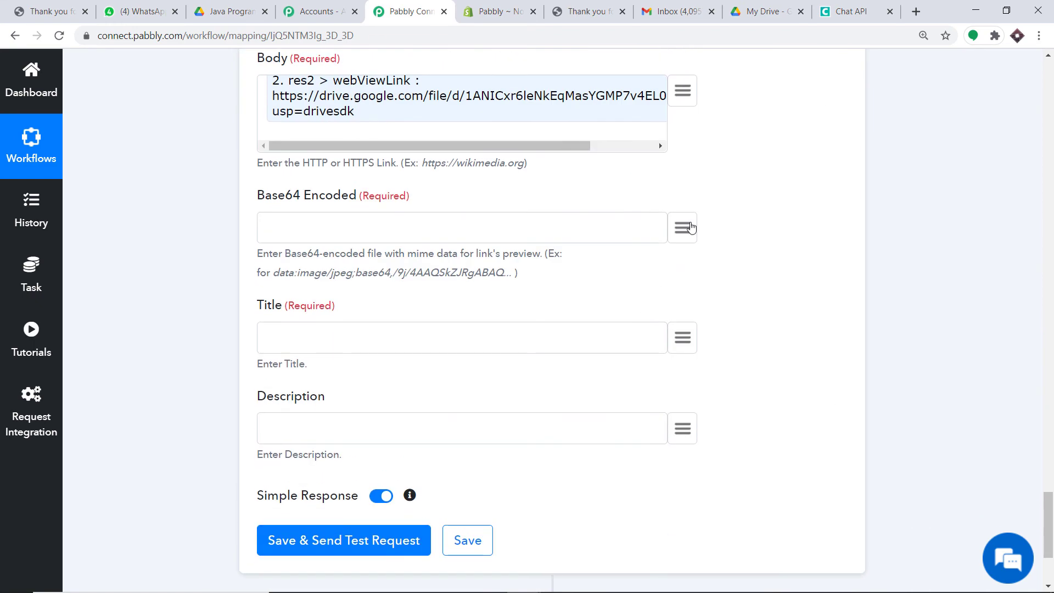
left_click(683, 227)
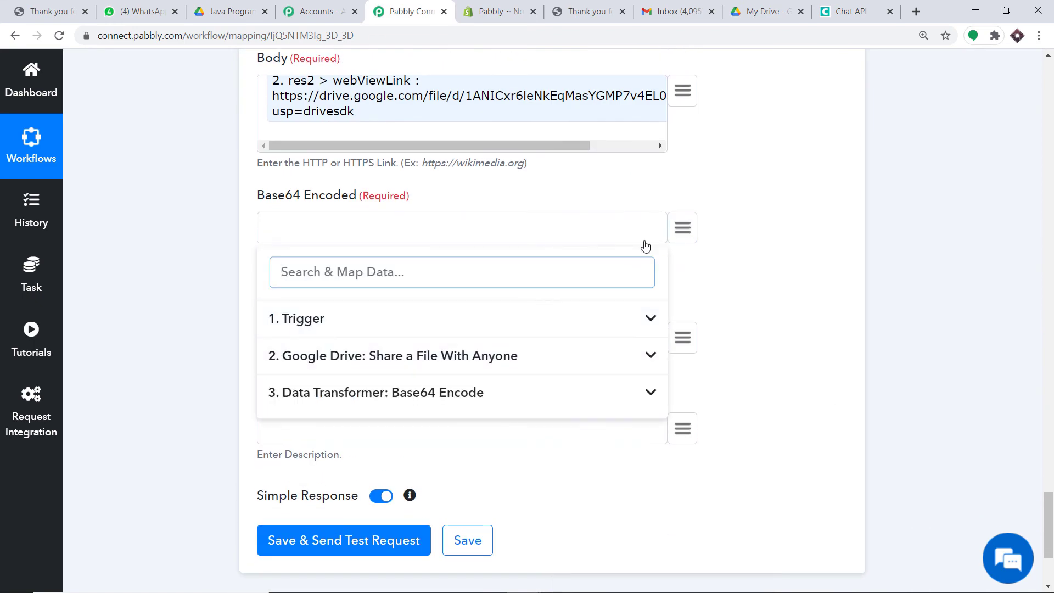
left_click(382, 396)
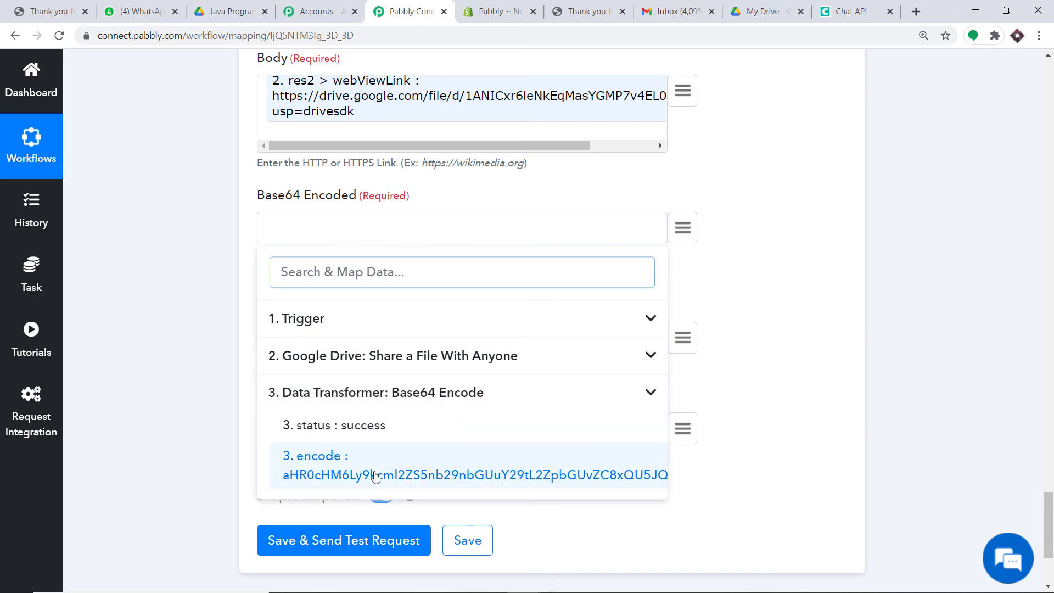
left_click(375, 475)
scroll(400, 435, "down", 2)
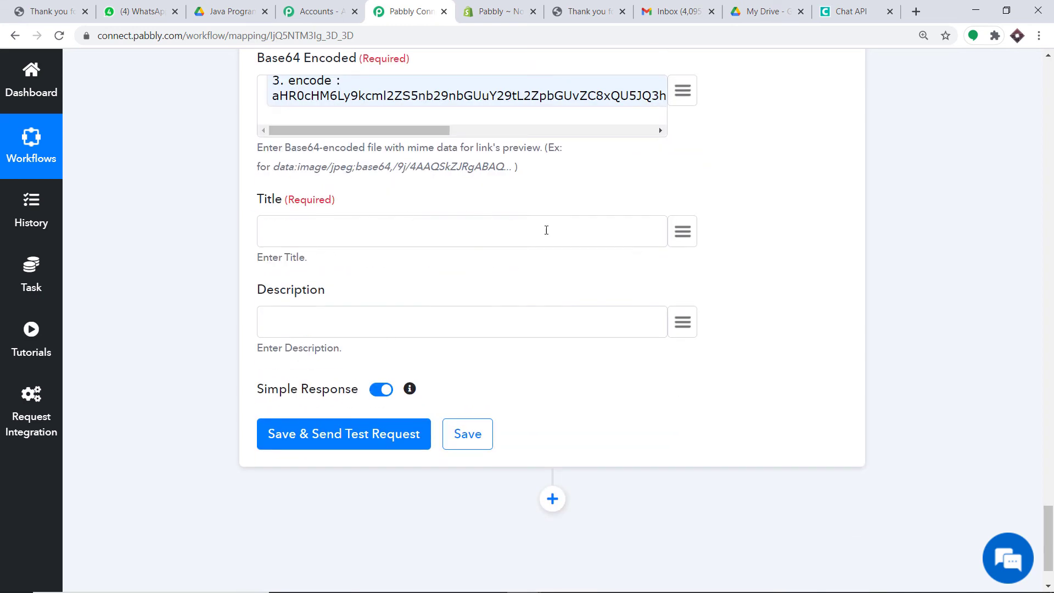
Map the trigger's line_items > 0 > title (Java Programming For Kids) into Title
left_click(682, 232)
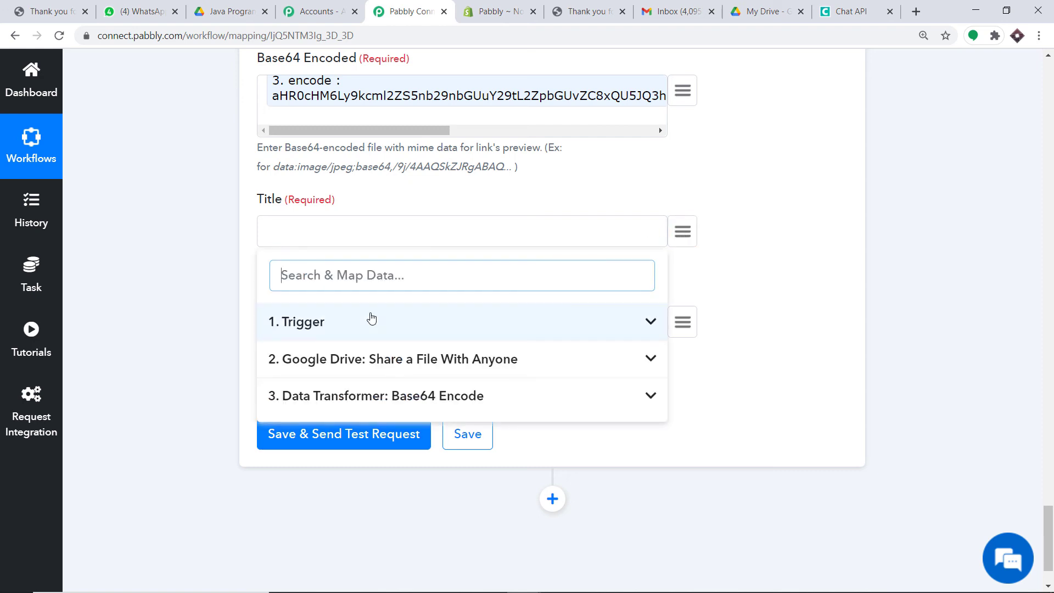
left_click(342, 327)
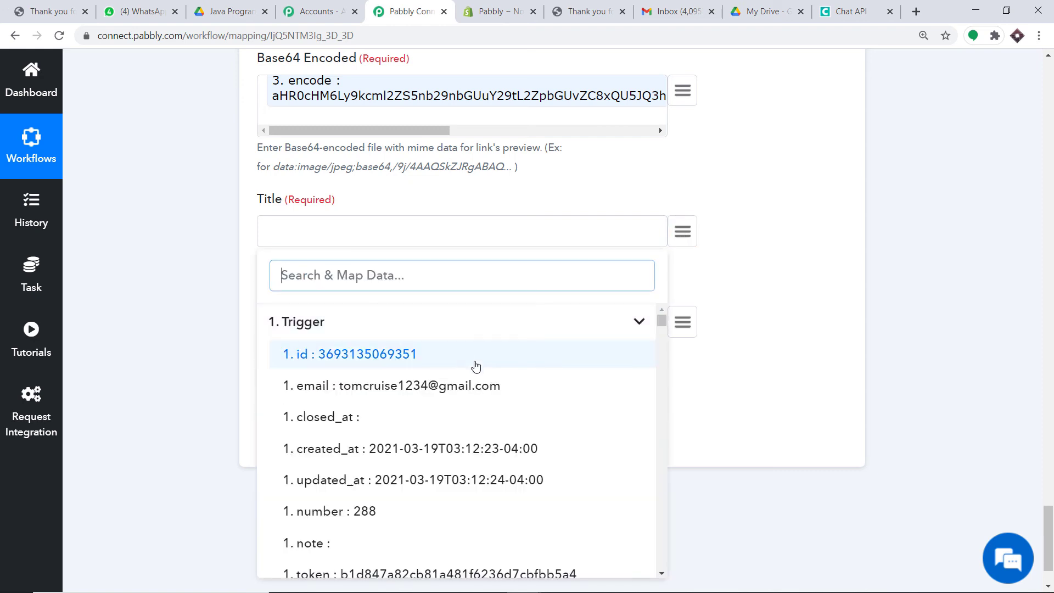
scroll(407, 385, "down", 4)
scroll(434, 378, "down", 7)
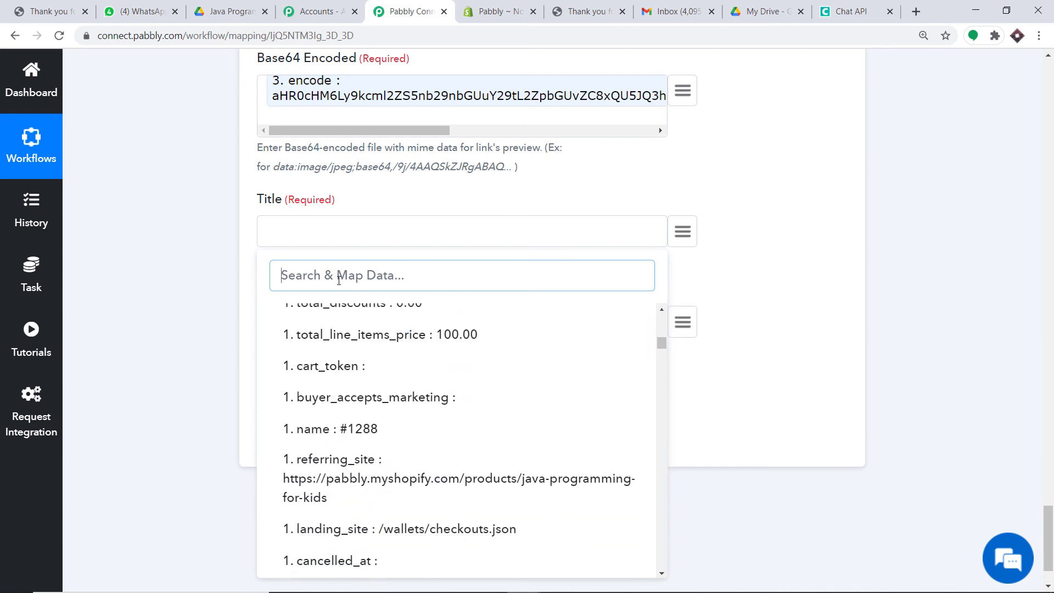
type("ja")
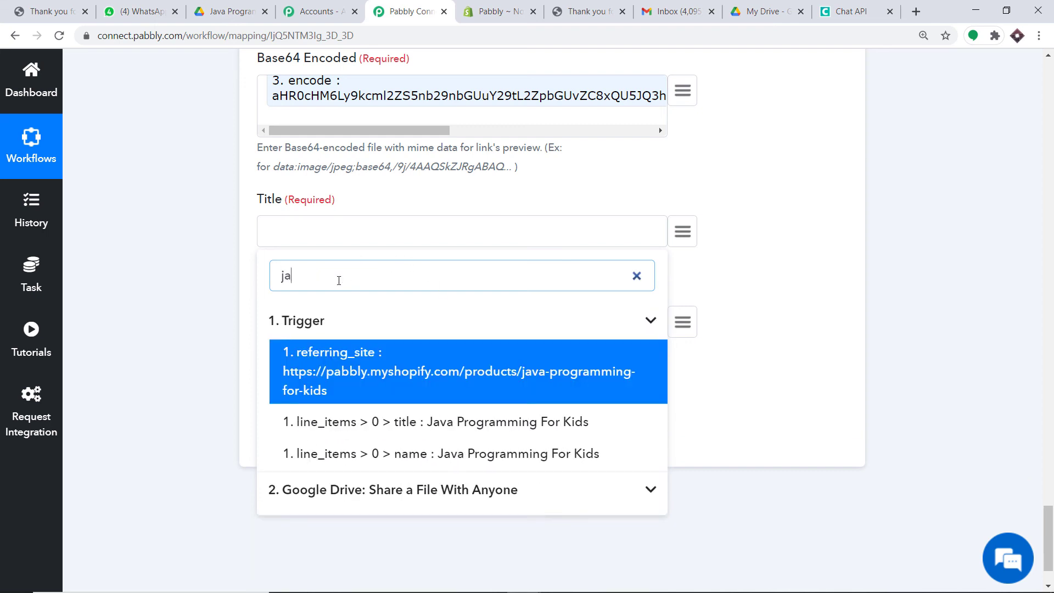
type("va")
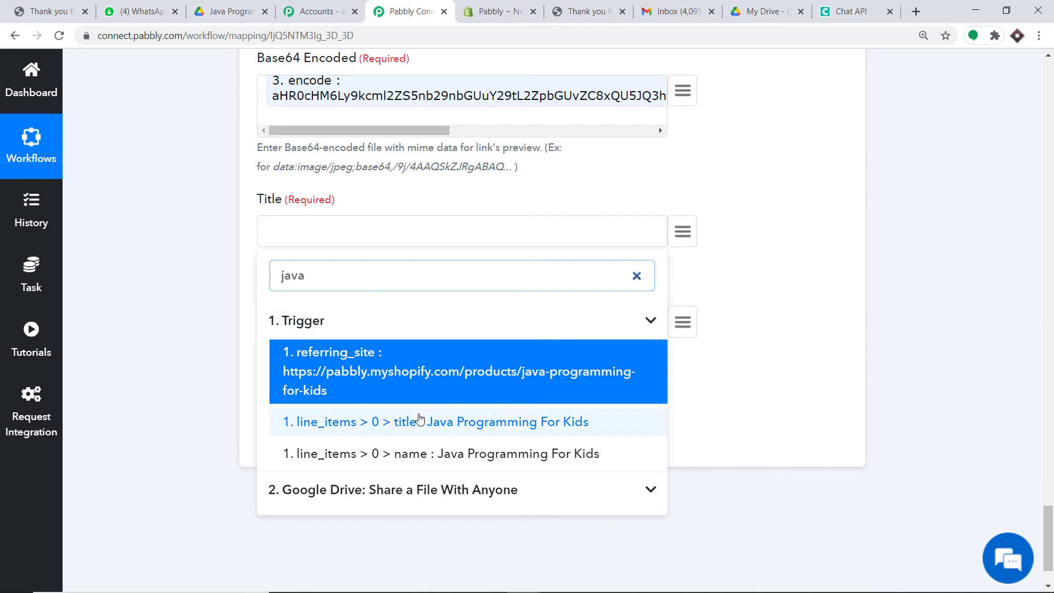
left_click(442, 421)
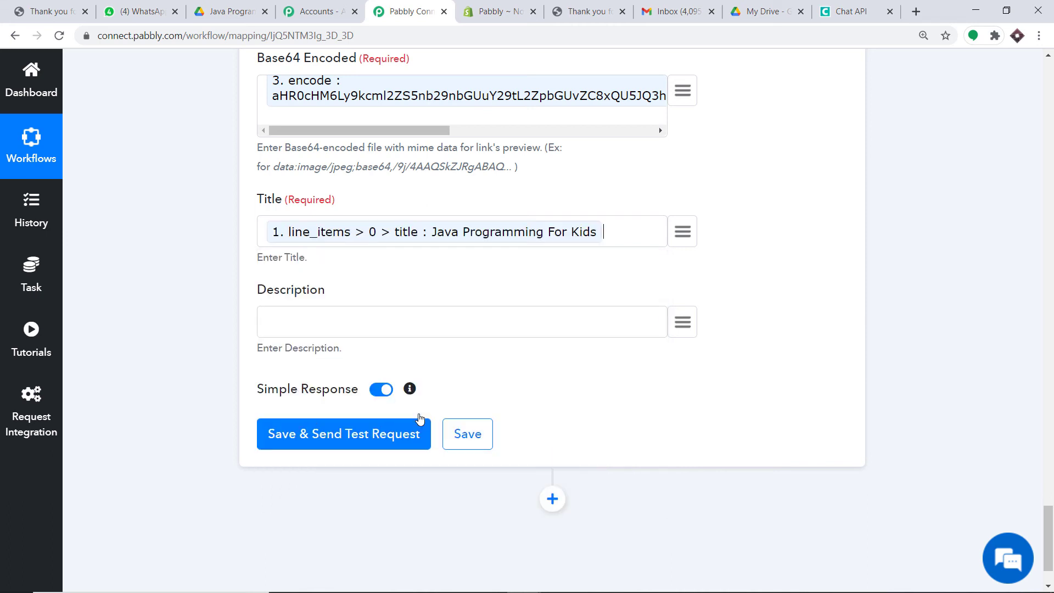
Start the Description with 'Hello' followed by the mapped billing_address name
left_click(319, 334)
type("Hello")
left_click(686, 325)
left_click(376, 419)
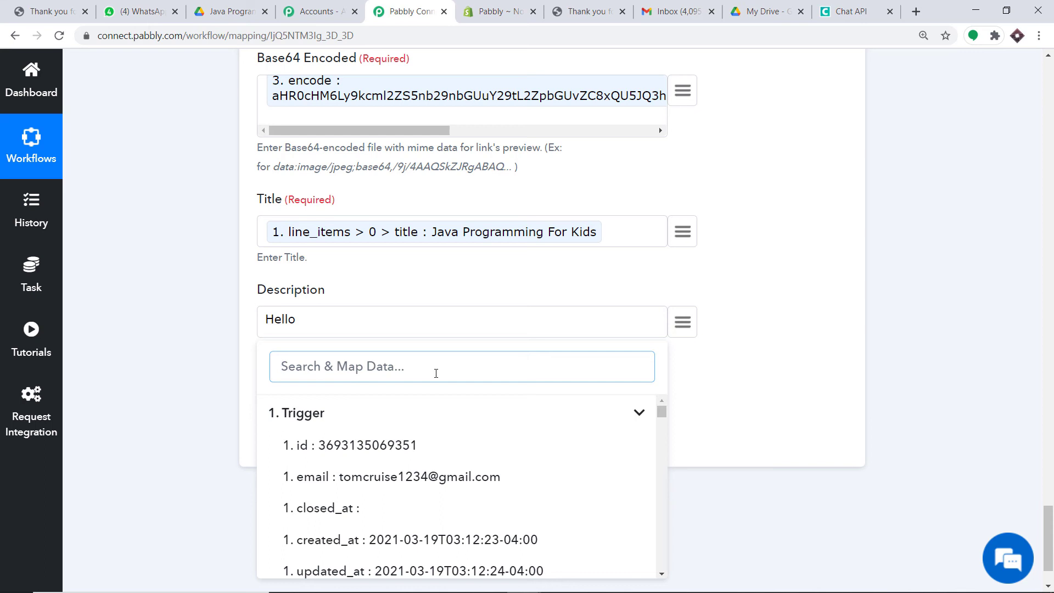
type("tom")
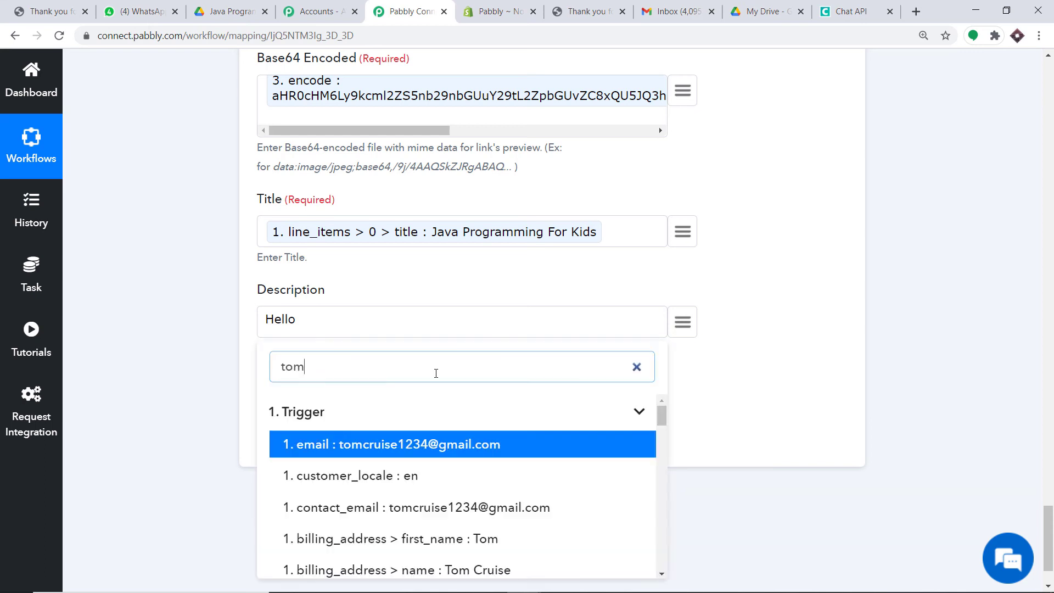
left_click(477, 569)
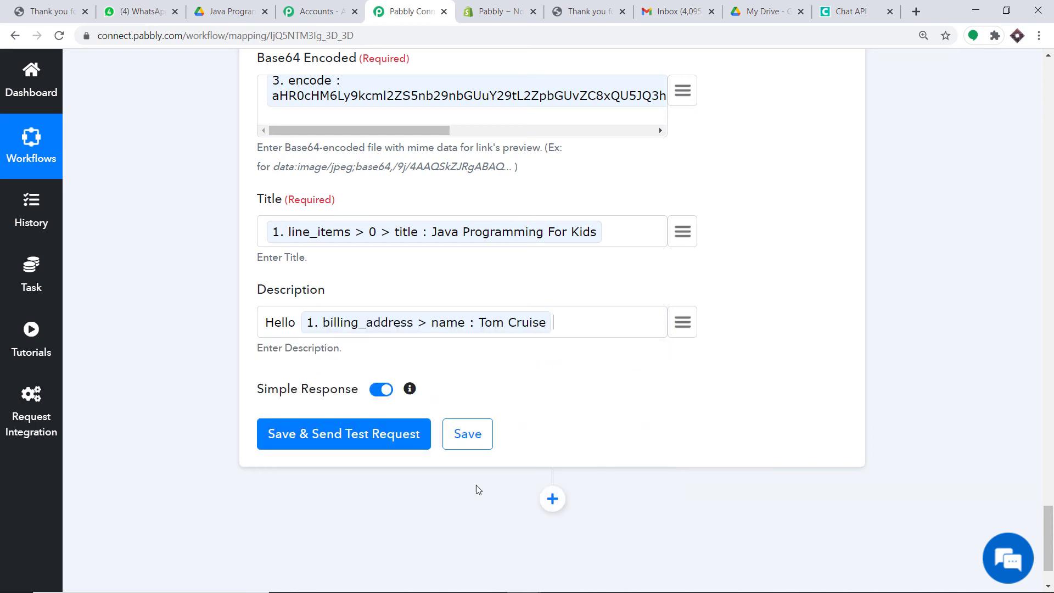
Add the thanks text, the mapped total_price, and 'Rs. The link of the pdf is available below'
type("thanks for your pu")
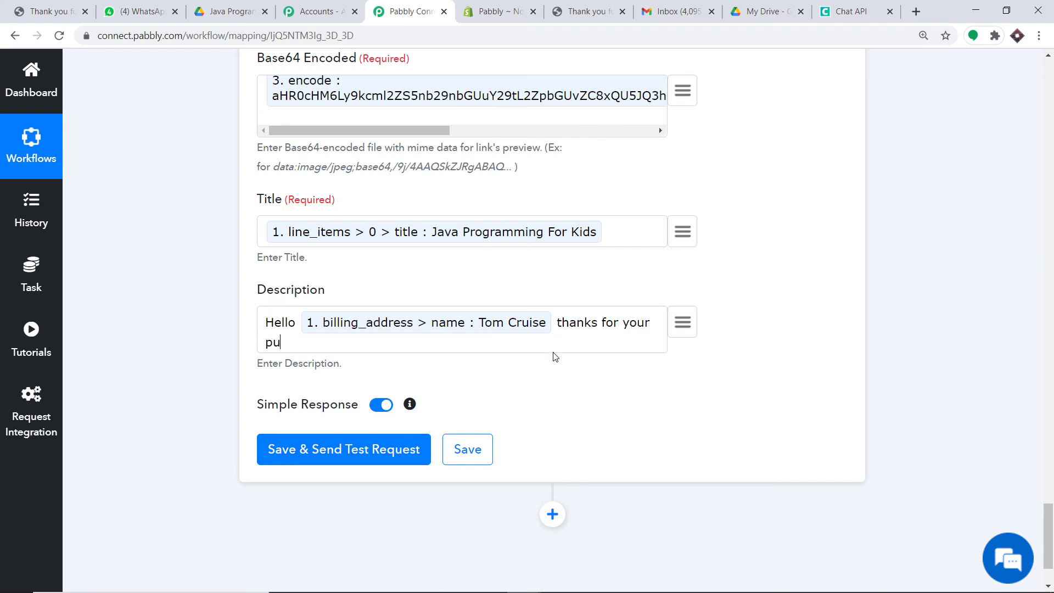
type("rchase of")
left_click(670, 329)
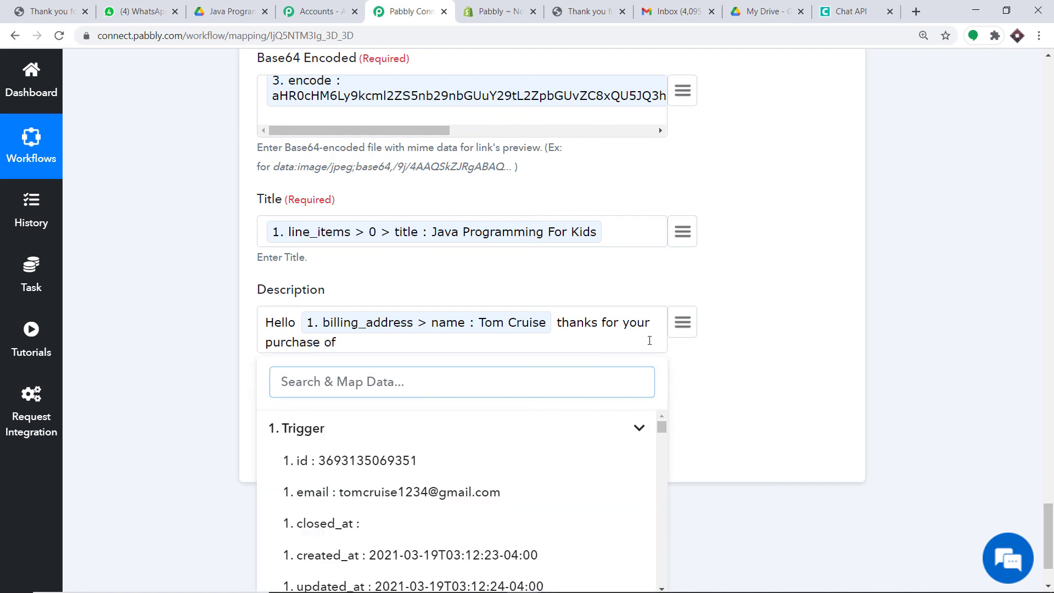
type("100")
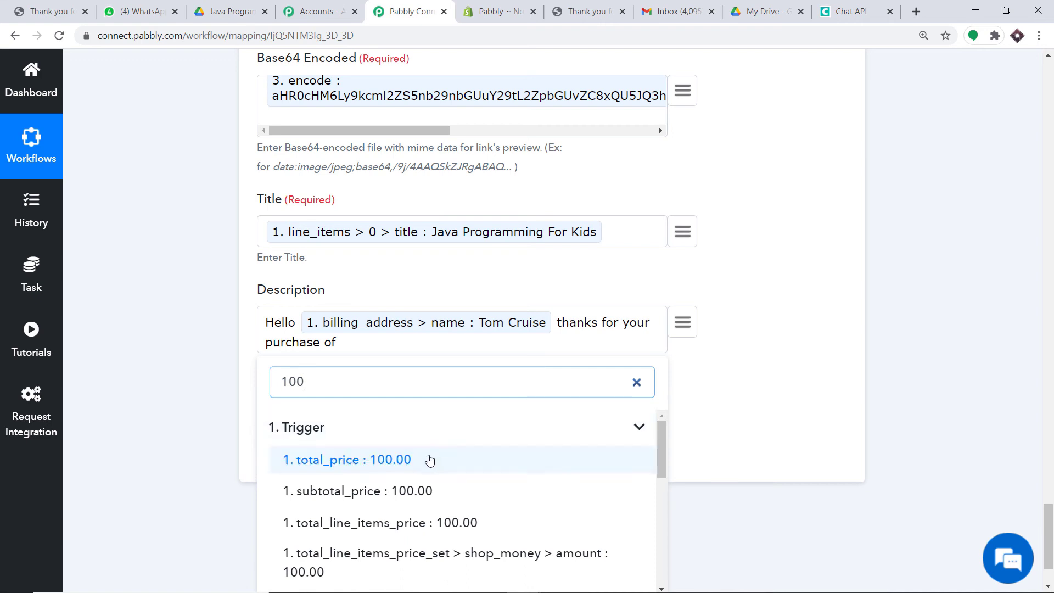
left_click(428, 460)
type("Rs")
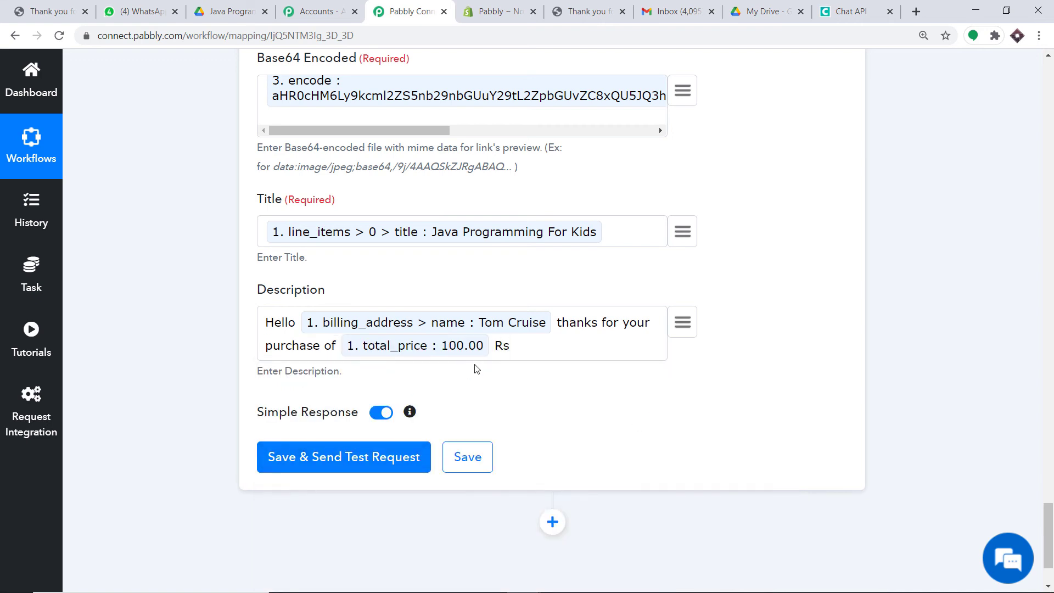
type(". The link of the pdf is a")
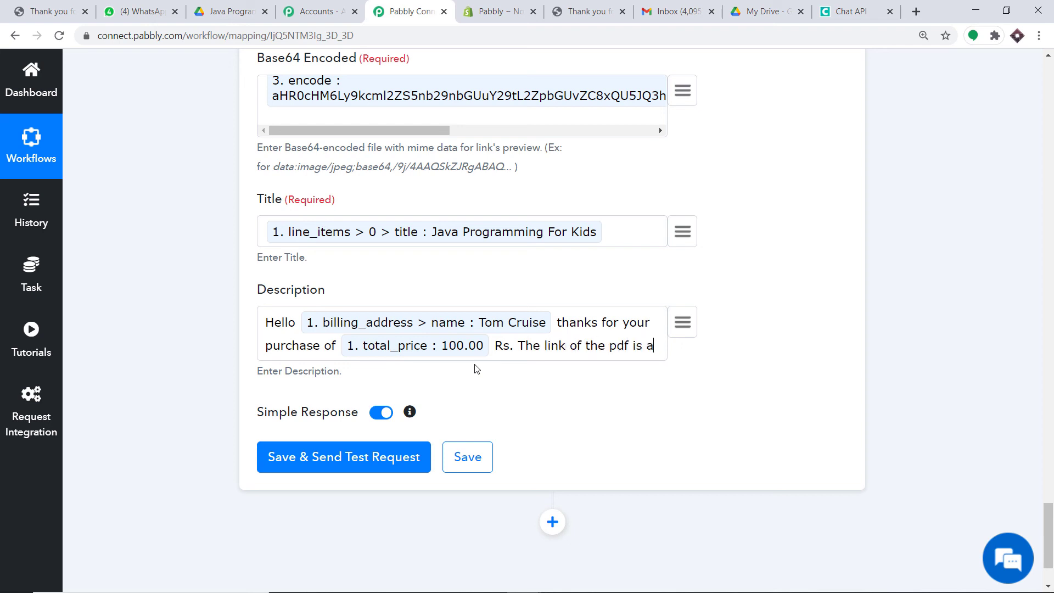
type("vailable below")
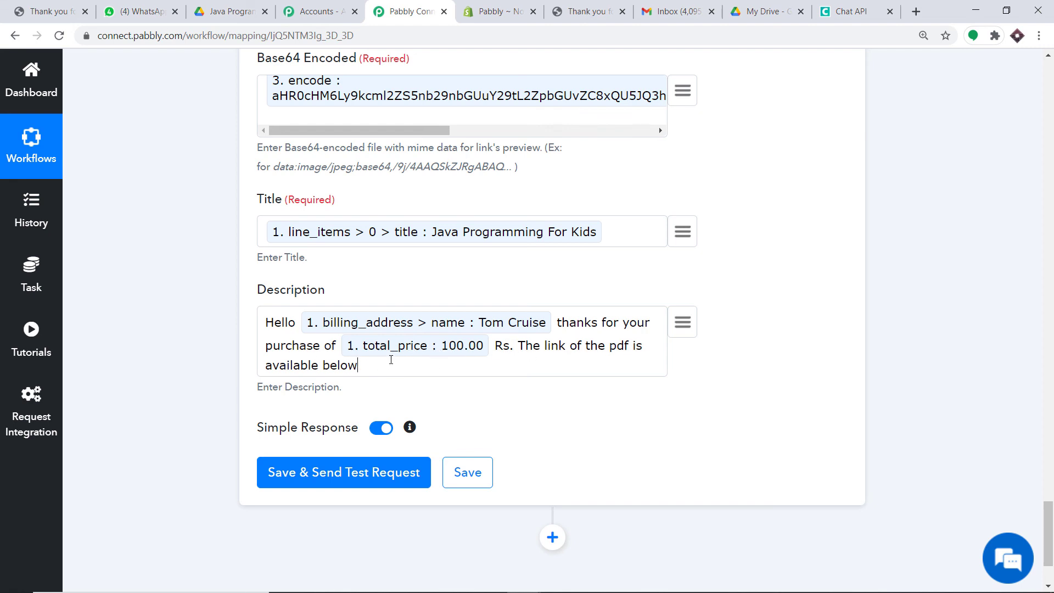
scroll(407, 356, "down", 2)
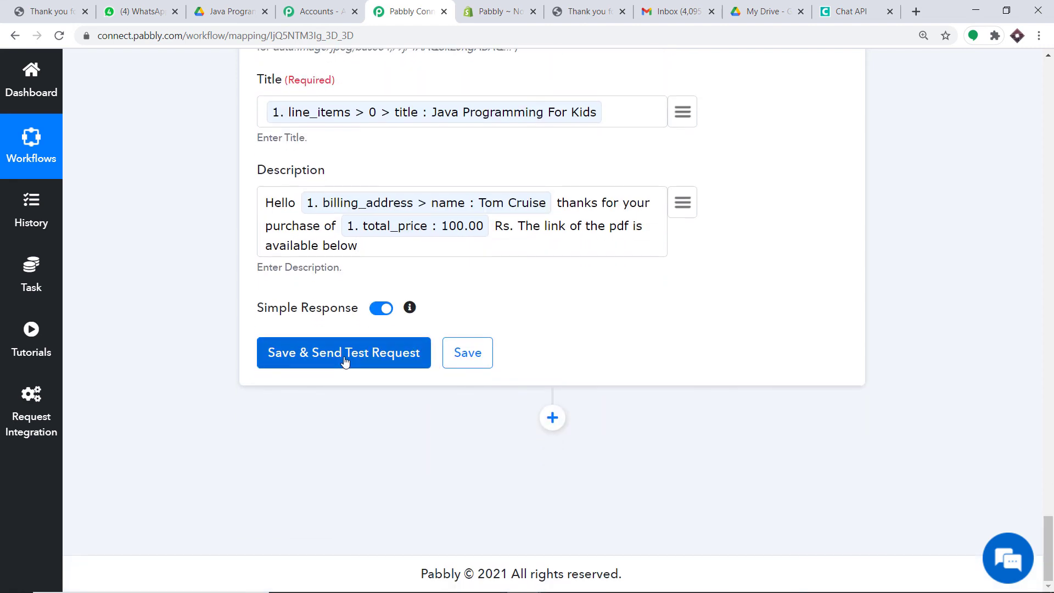
Test the Send Link step and check the response shows sent 1 and queueNumber 25138
left_click(345, 357)
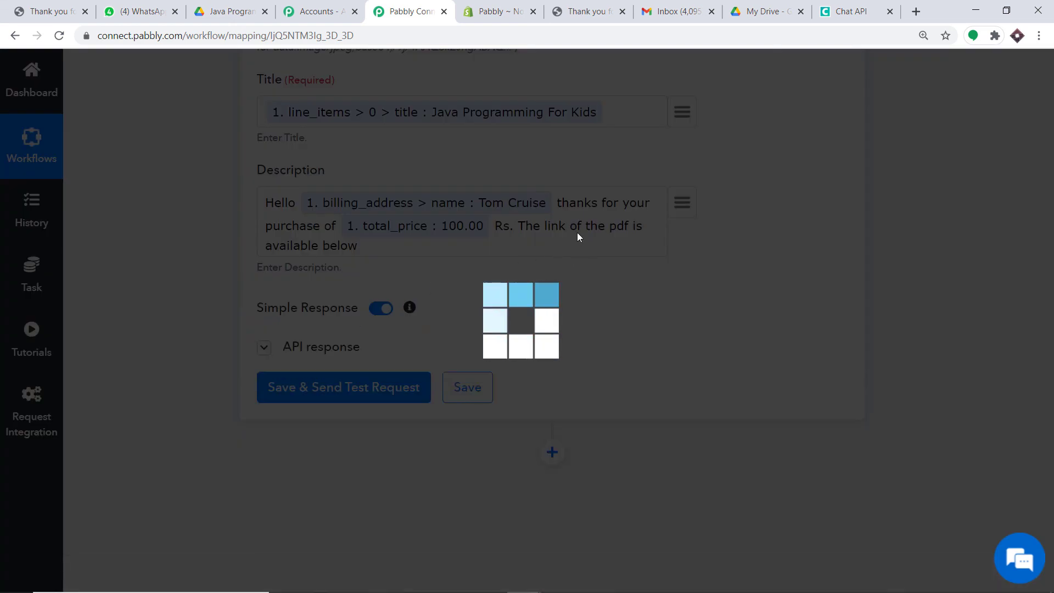
scroll(577, 236, "down", 4)
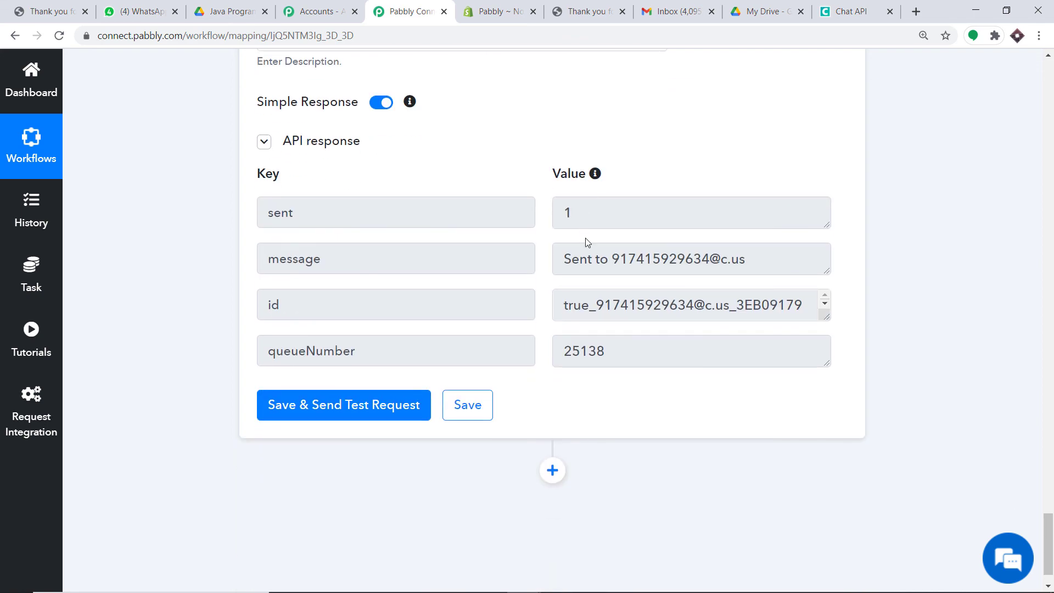
scroll(588, 242, "up", 7)
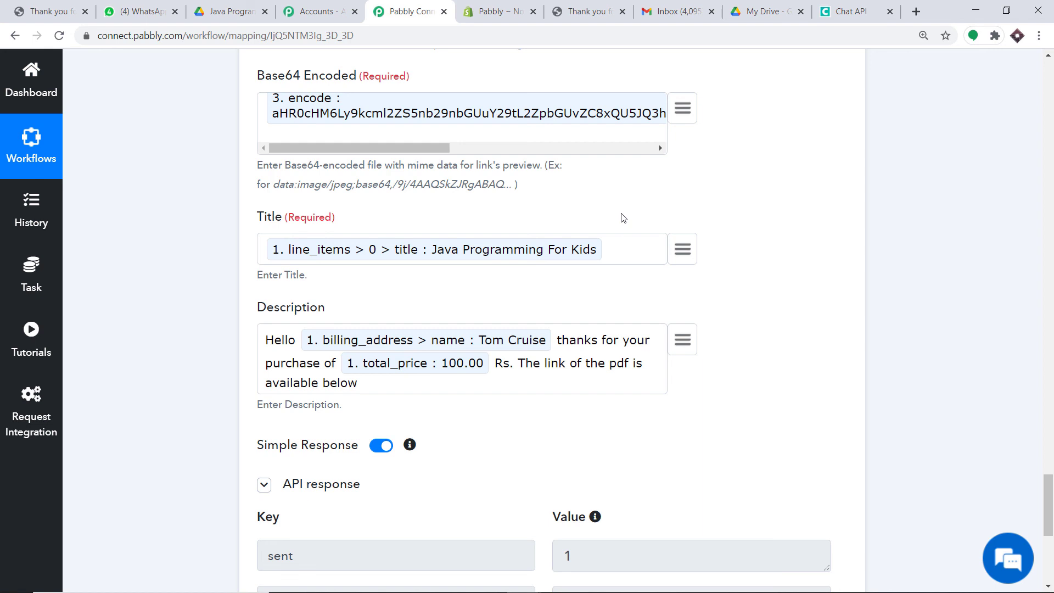
Collapse the Chat API Send Link and Data Transformer Base64 Encode step cards
left_click_drag(1048, 506, 1027, 423)
left_click(527, 294)
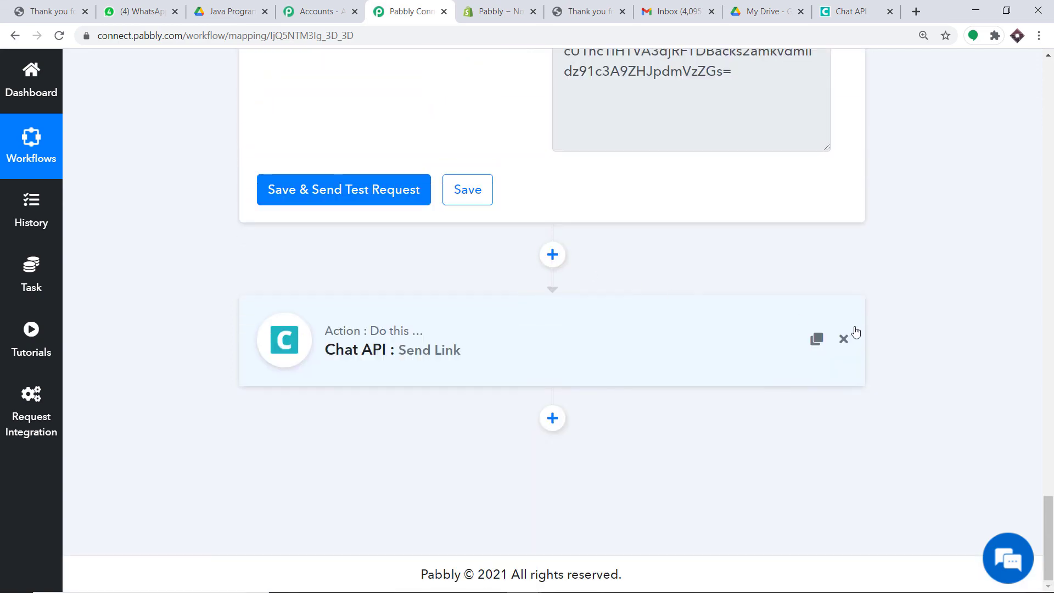
left_click_drag(1048, 529, 1049, 382)
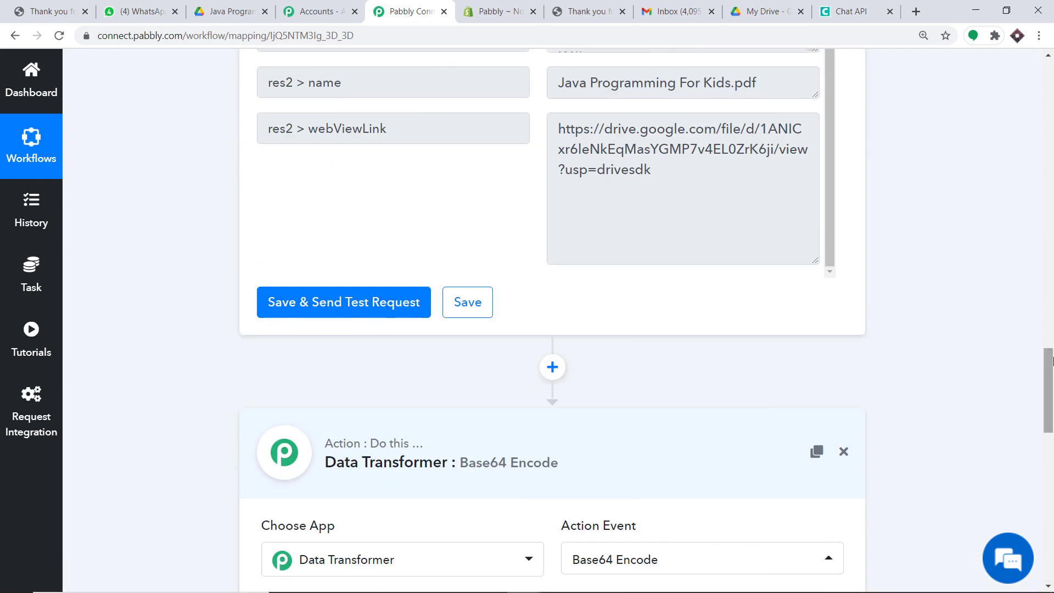
left_click(465, 460)
Collapse the Google Drive share and Shopify New Order steps, then review the collapsed workflow
scroll(600, 179, "up", 10)
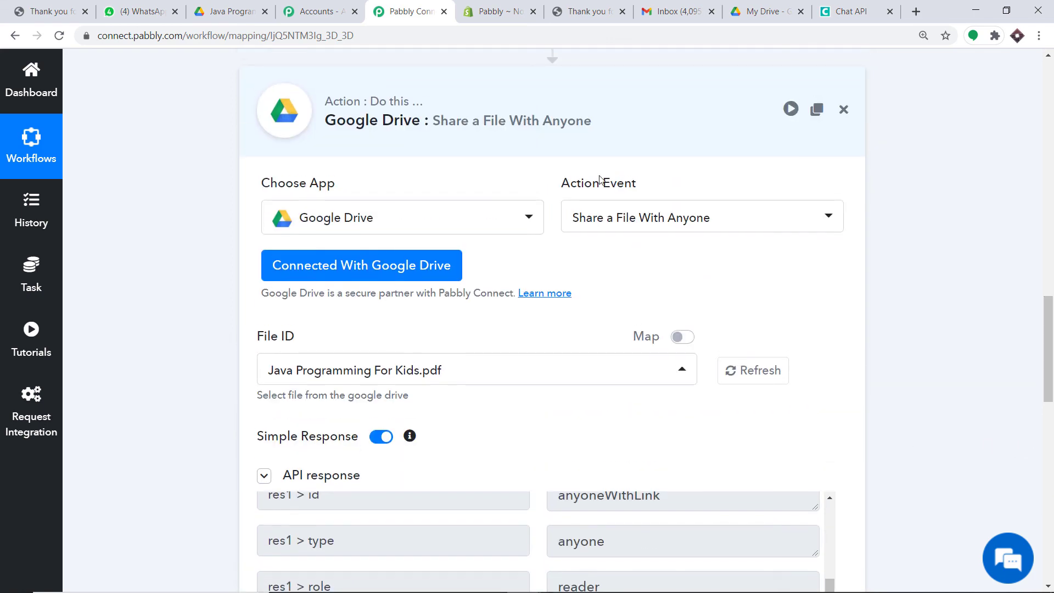
left_click(579, 139)
left_click_drag(1048, 450, 1051, 176)
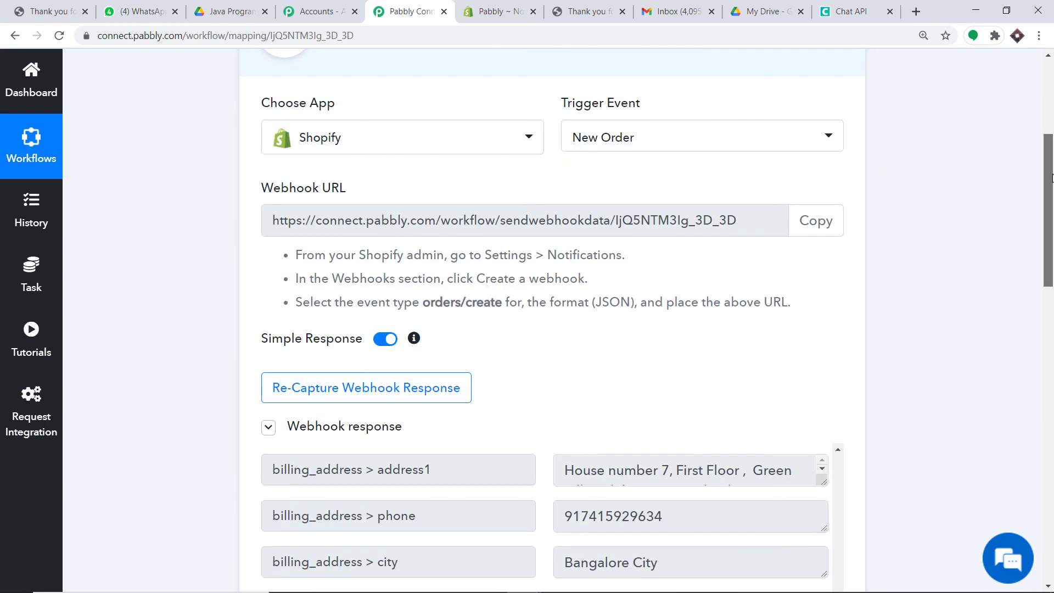
scroll(632, 123, "up", 2)
left_click(600, 137)
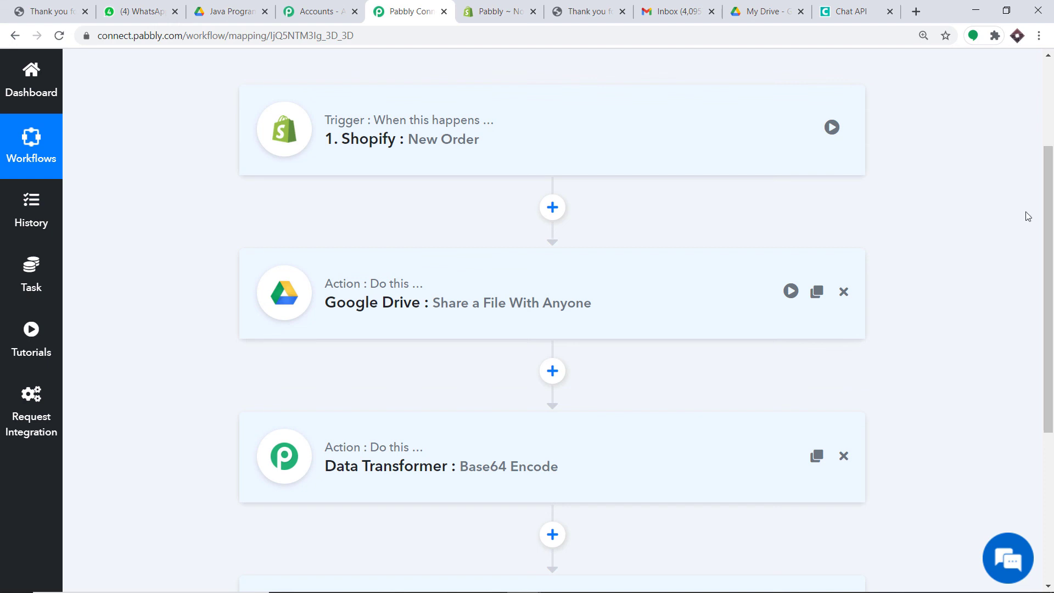
left_click_drag(1048, 213, 1048, 237)
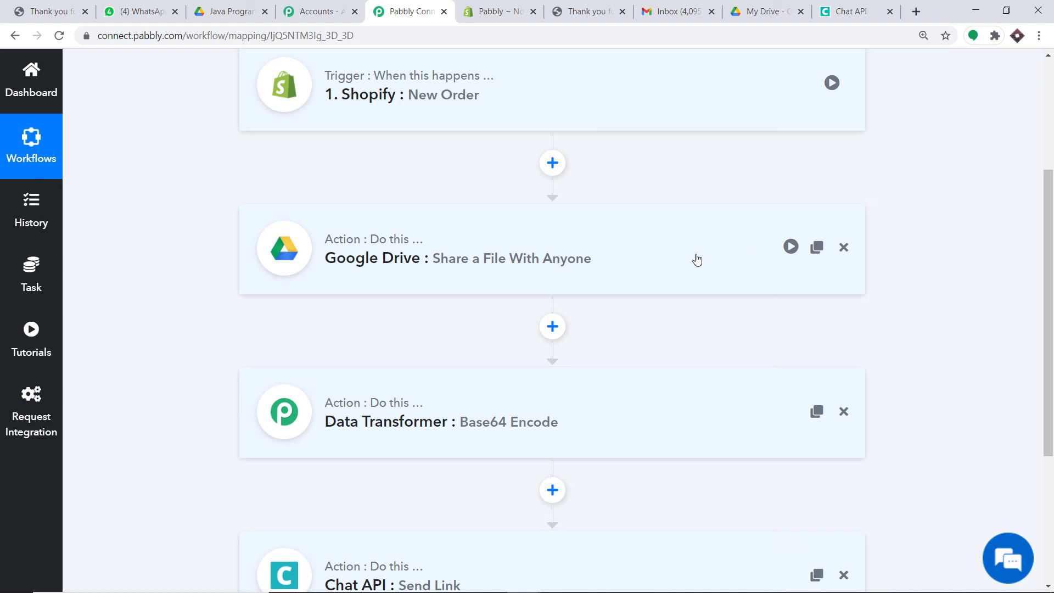
scroll(765, 265, "down", 3)
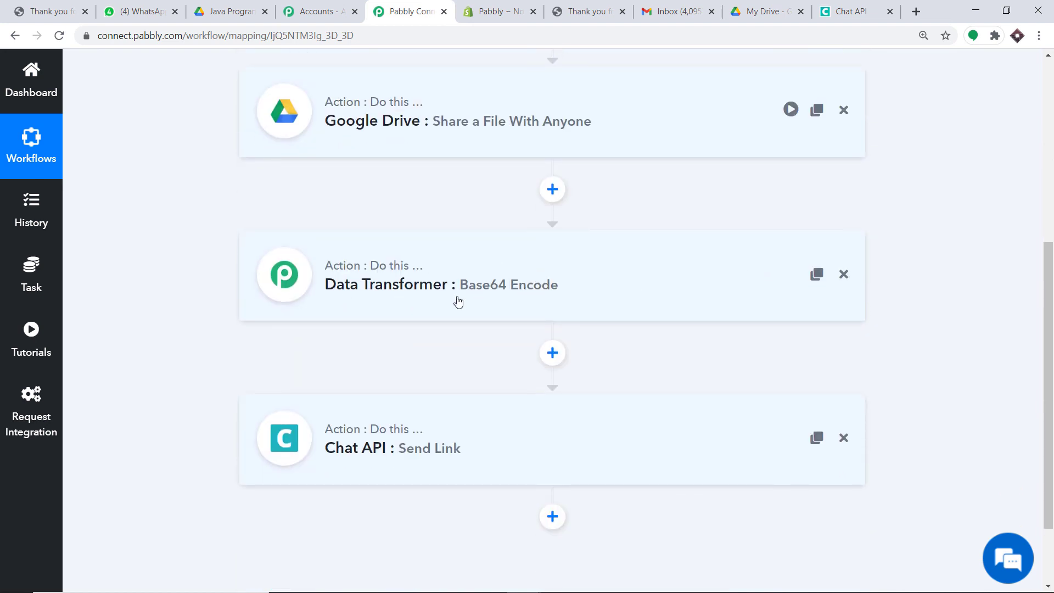
scroll(624, 273, "down", 1)
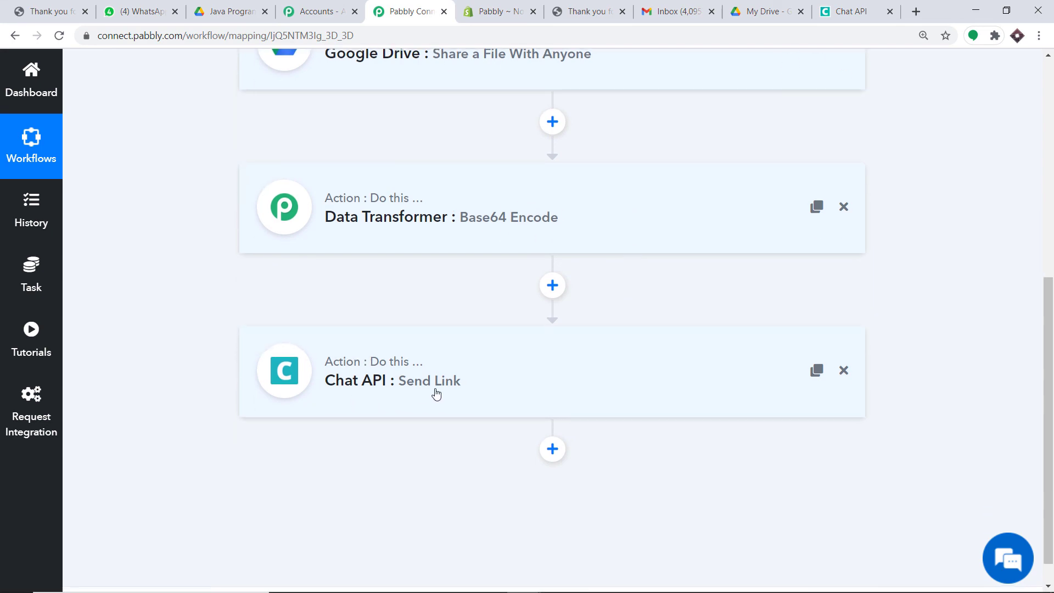
scroll(370, 238, "up", 4)
scroll(372, 253, "down", 4)
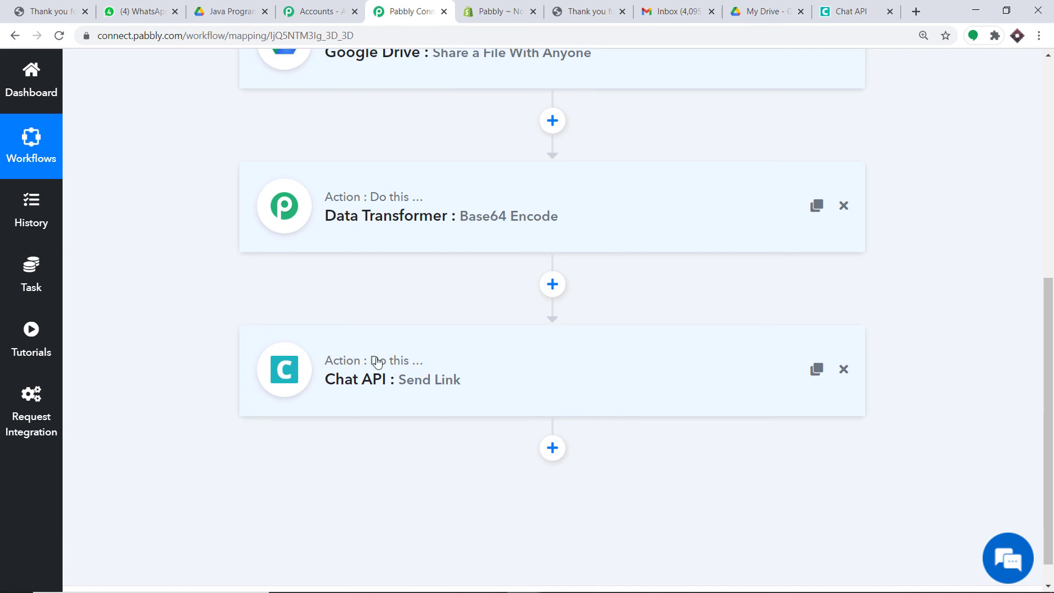